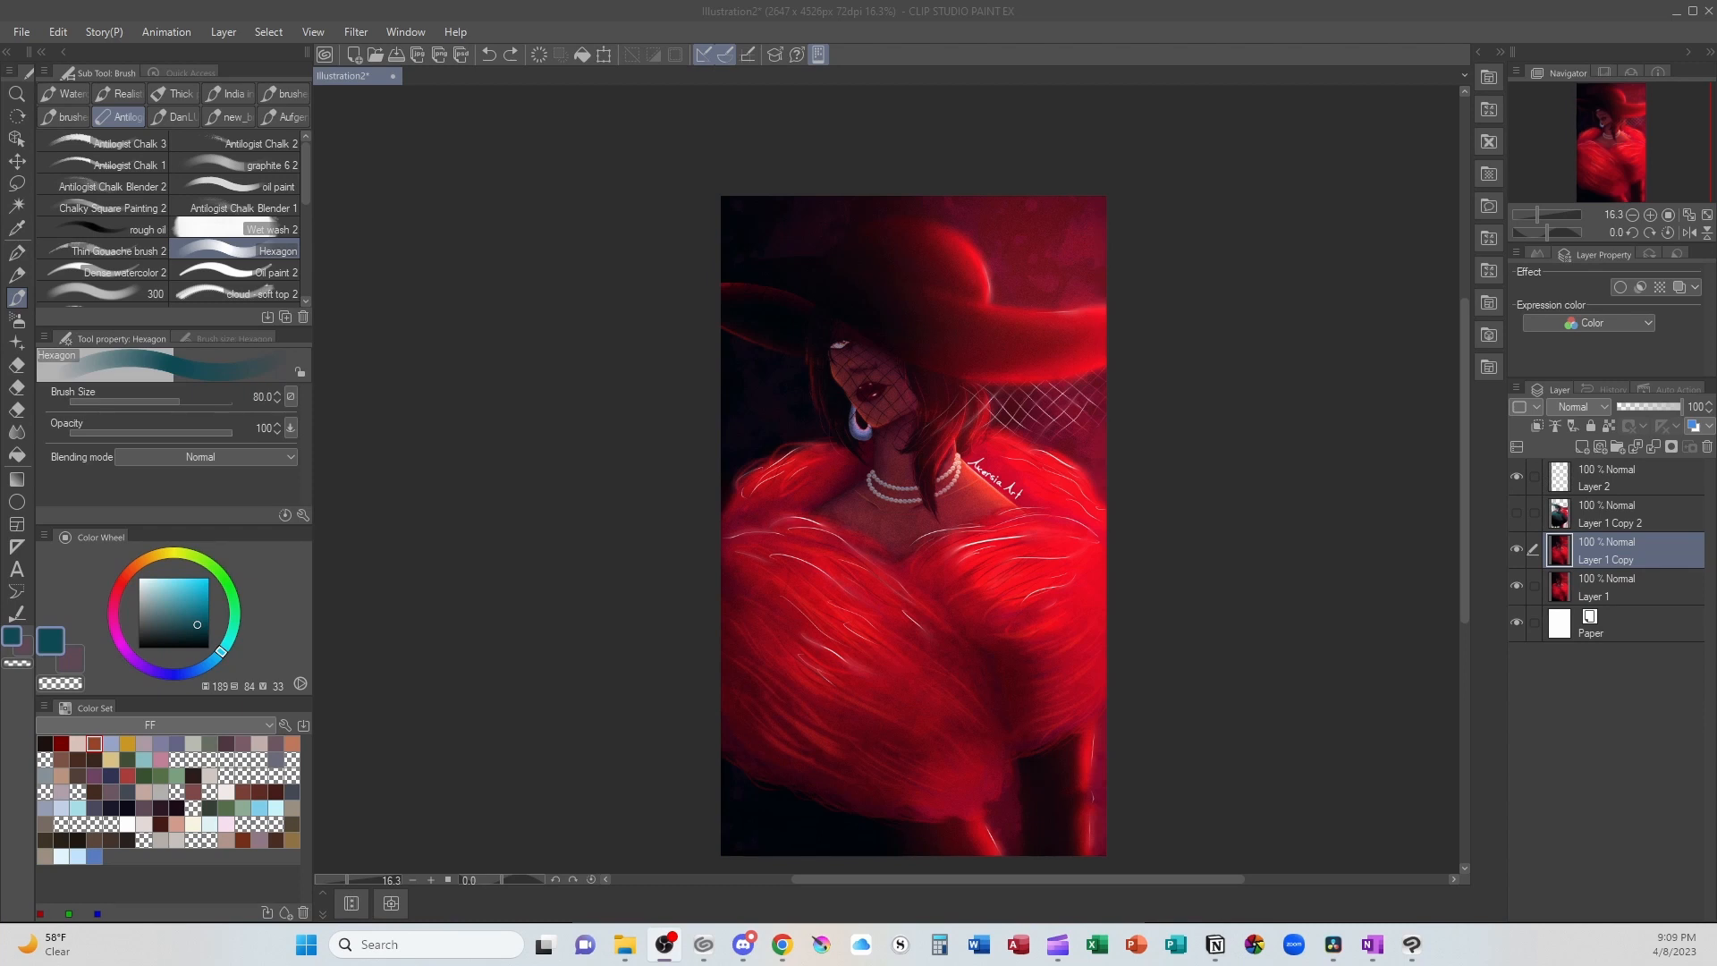
# Step: Temporarily mark the netting, neckline and face with the teal G-pen, undoing each mark
pyautogui.click(812, 760)
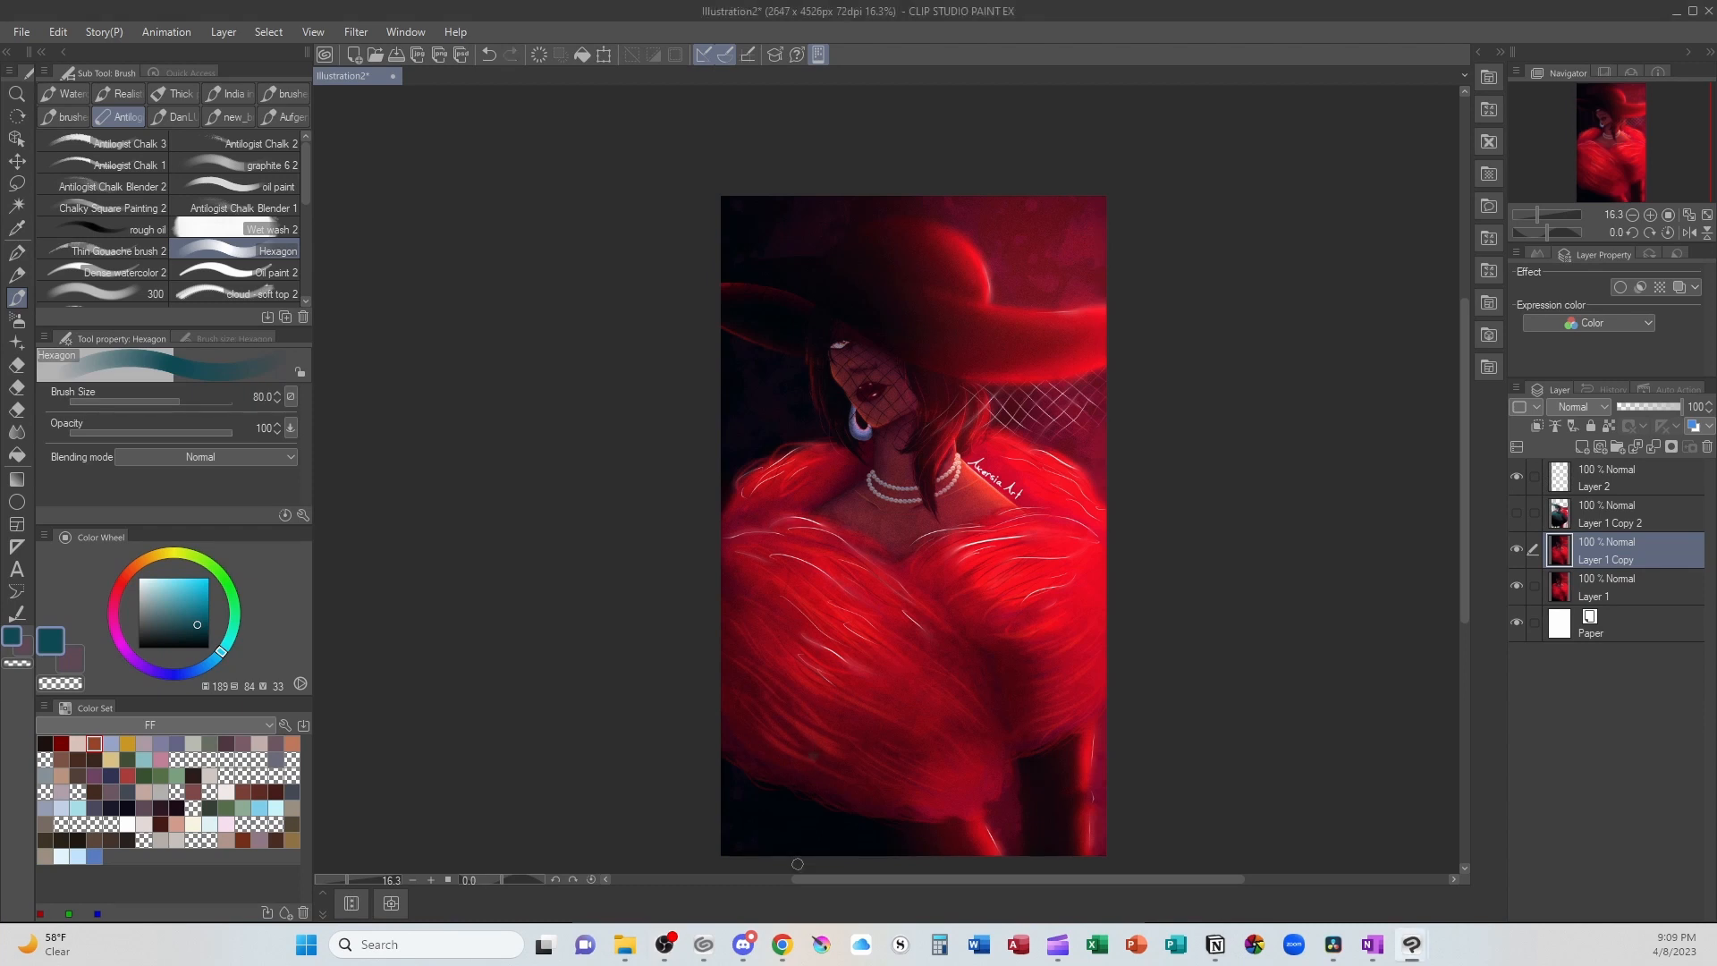
pyautogui.press('p')
pyautogui.moveTo(1140, 434); pyautogui.dragTo(1035, 444)
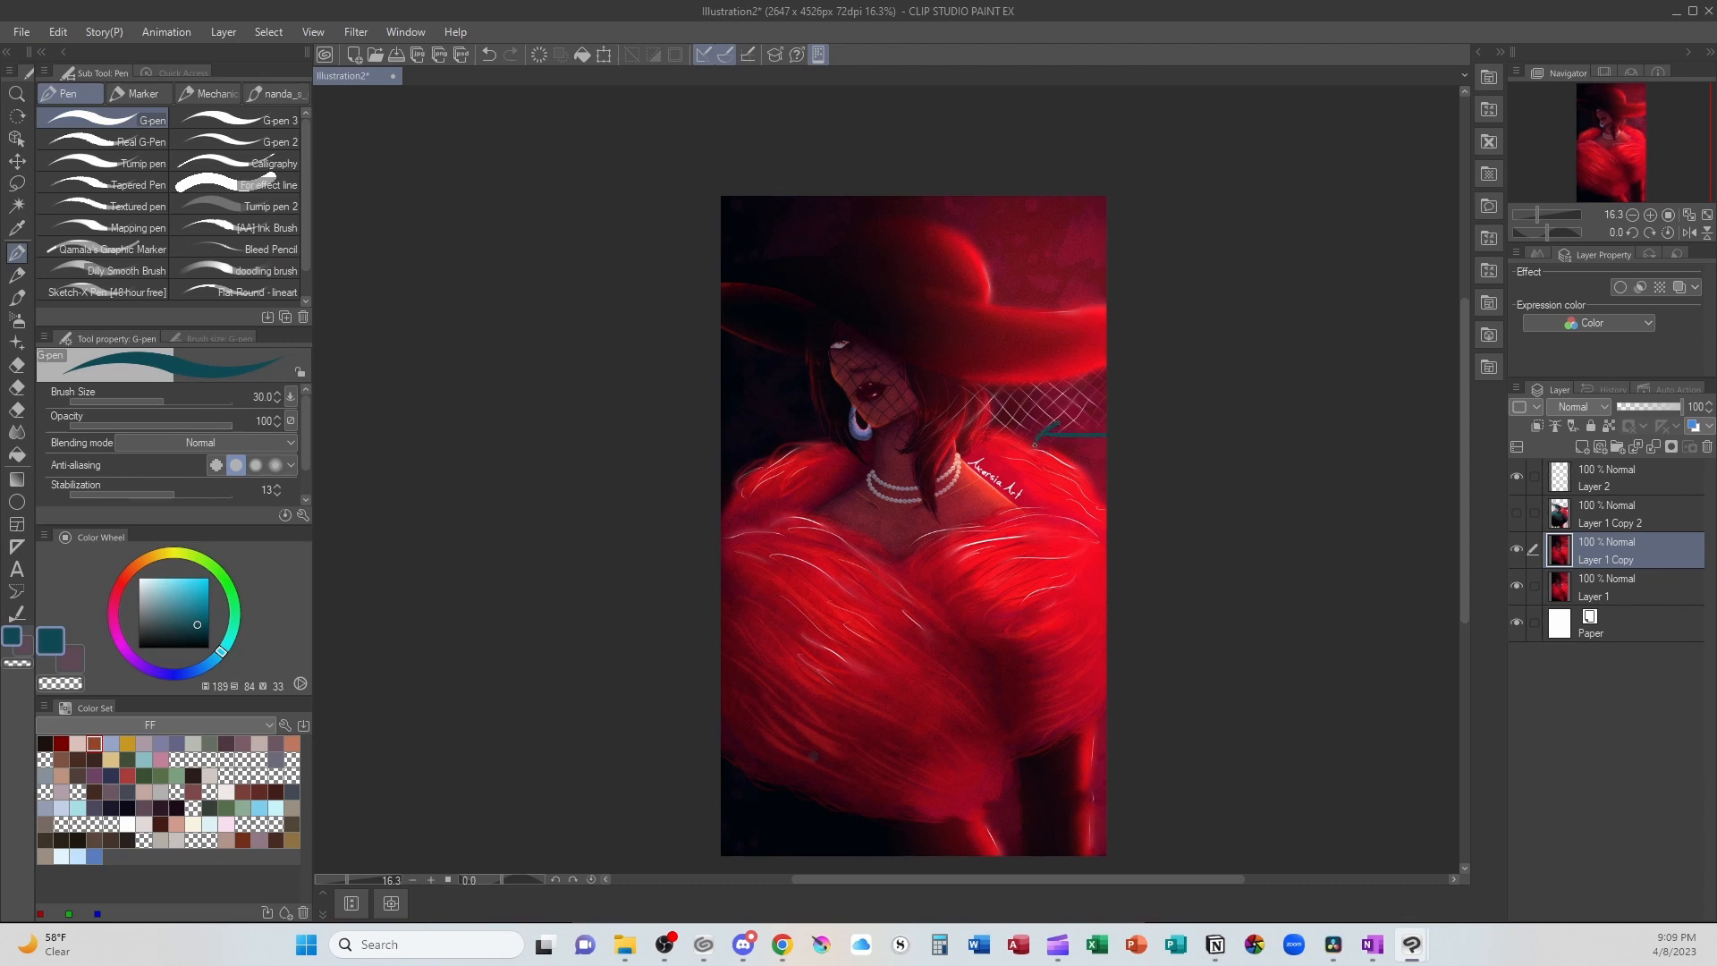
pyautogui.hotkey('ctrl', 'z')
pyautogui.hotkey('ctrl', 'z')
pyautogui.moveTo(895, 472); pyautogui.dragTo(880, 477)
pyautogui.hotkey('ctrl', 'z')
pyautogui.moveTo(968, 469); pyautogui.dragTo(973, 486)
pyautogui.hotkey('ctrl', 'z')
pyautogui.moveTo(862, 408); pyautogui.dragTo(869, 407)
pyautogui.hotkey('ctrl', 'z')
# Step: Sample a peach colour and temporarily circle the fur highlights, the netting and the face, undoing each circle
pyautogui.keyDown('alt'); pyautogui.click(962, 465); pyautogui.keyUp('alt')
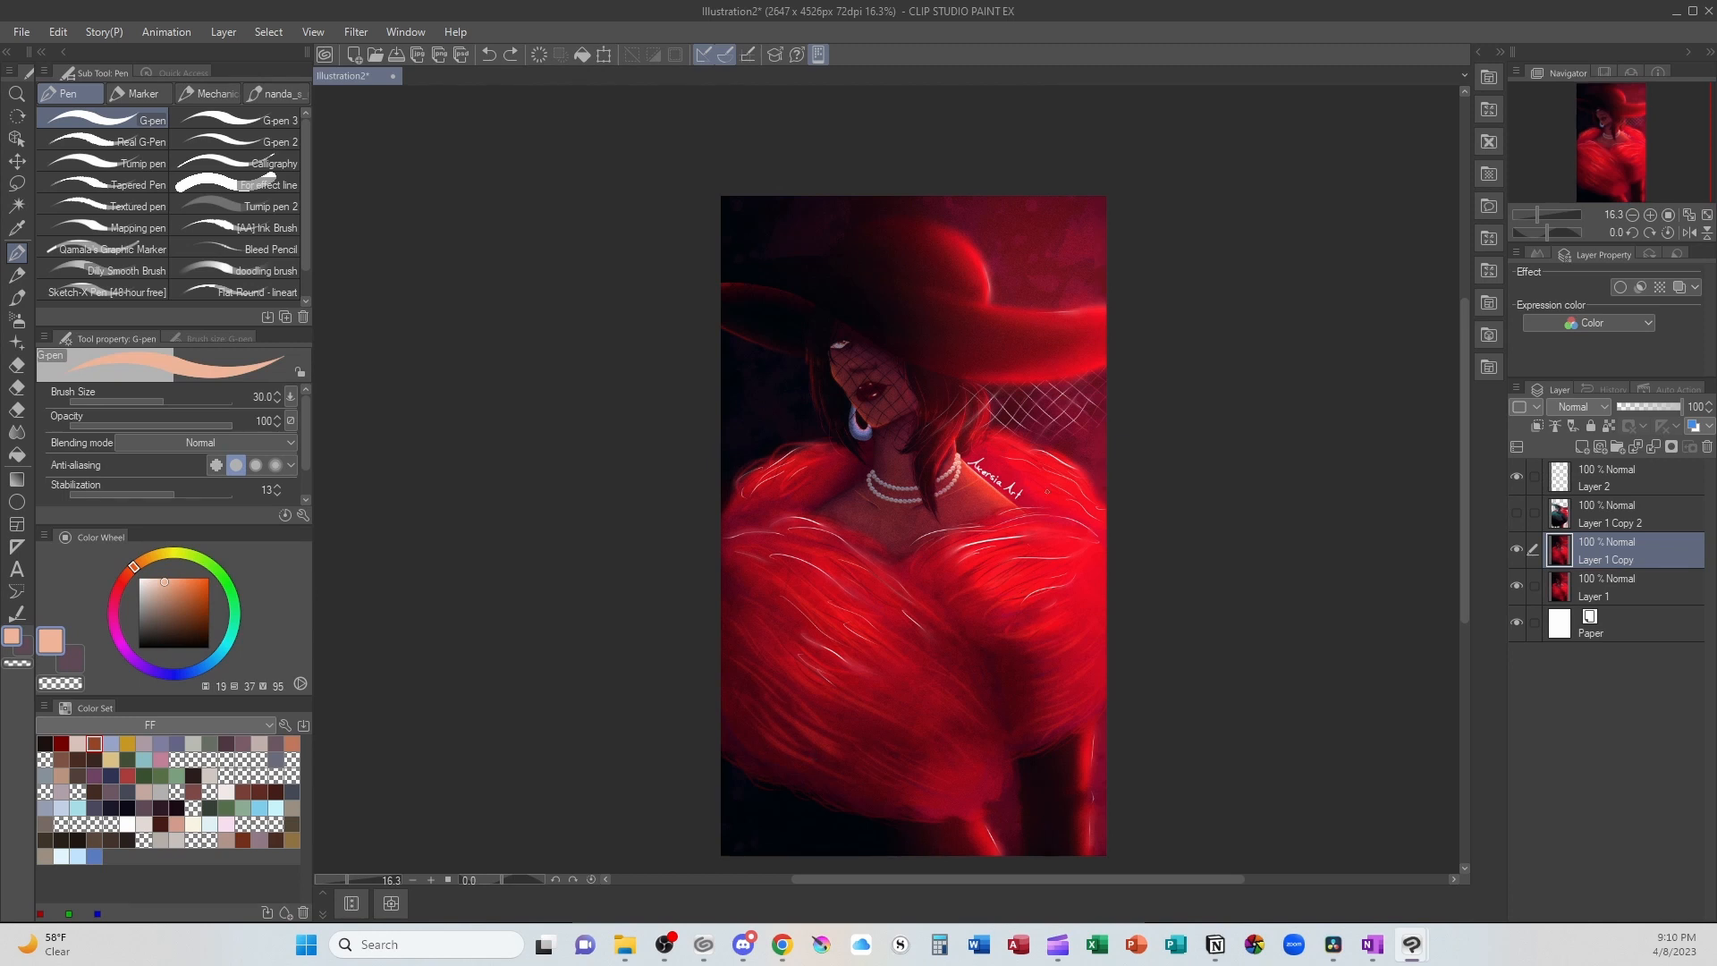
pyautogui.moveTo(1025, 525)
pyautogui.mouseDown()
pyautogui.moveTo(932, 562)
pyautogui.moveTo(1019, 523)
pyautogui.mouseUp()
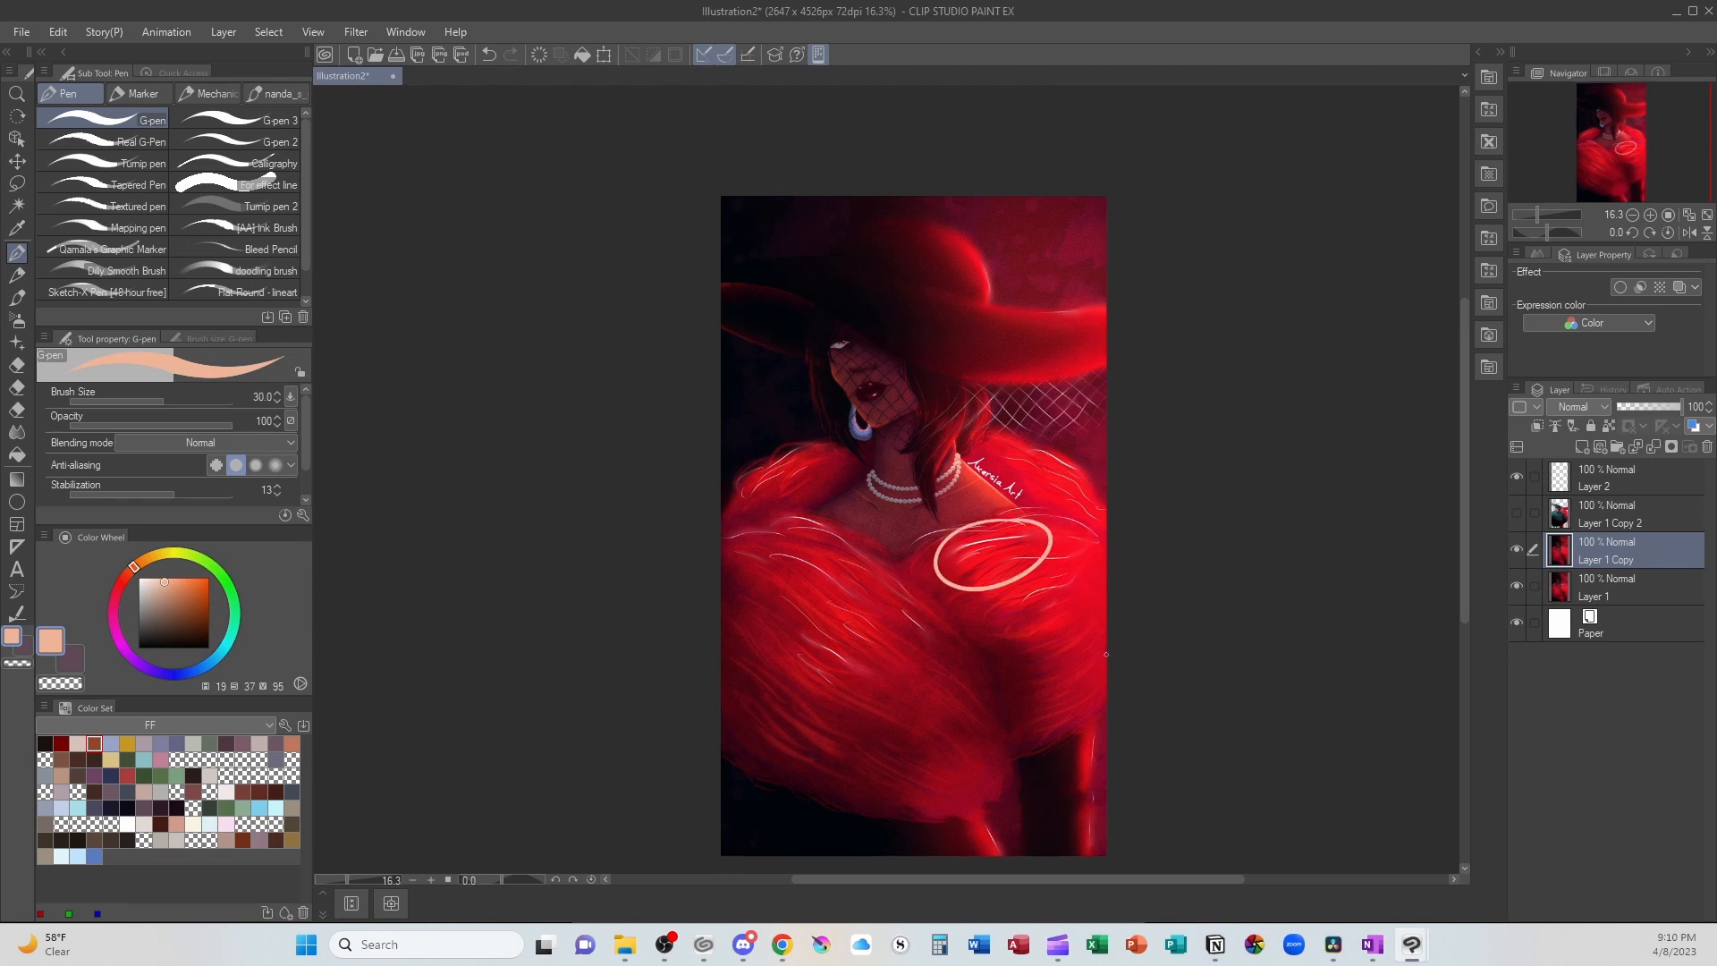
pyautogui.hotkey('ctrl', 'z')
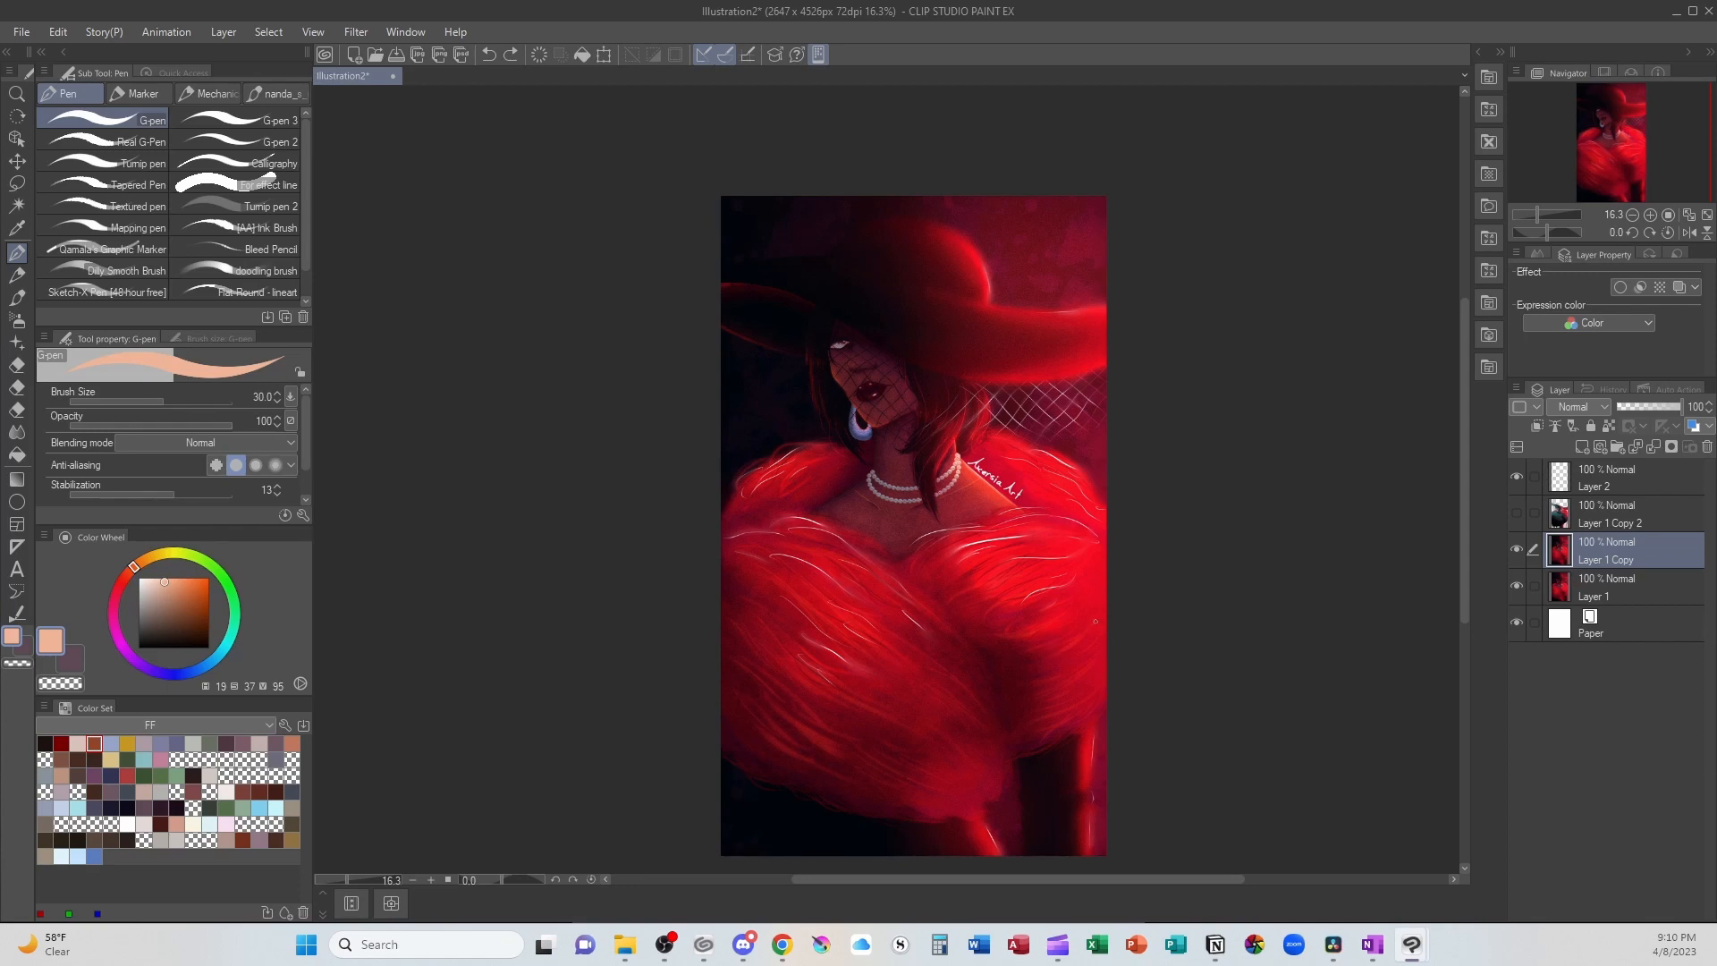
pyautogui.moveTo(1071, 365)
pyautogui.mouseDown()
pyautogui.moveTo(975, 447)
pyautogui.moveTo(1109, 377)
pyautogui.mouseUp()
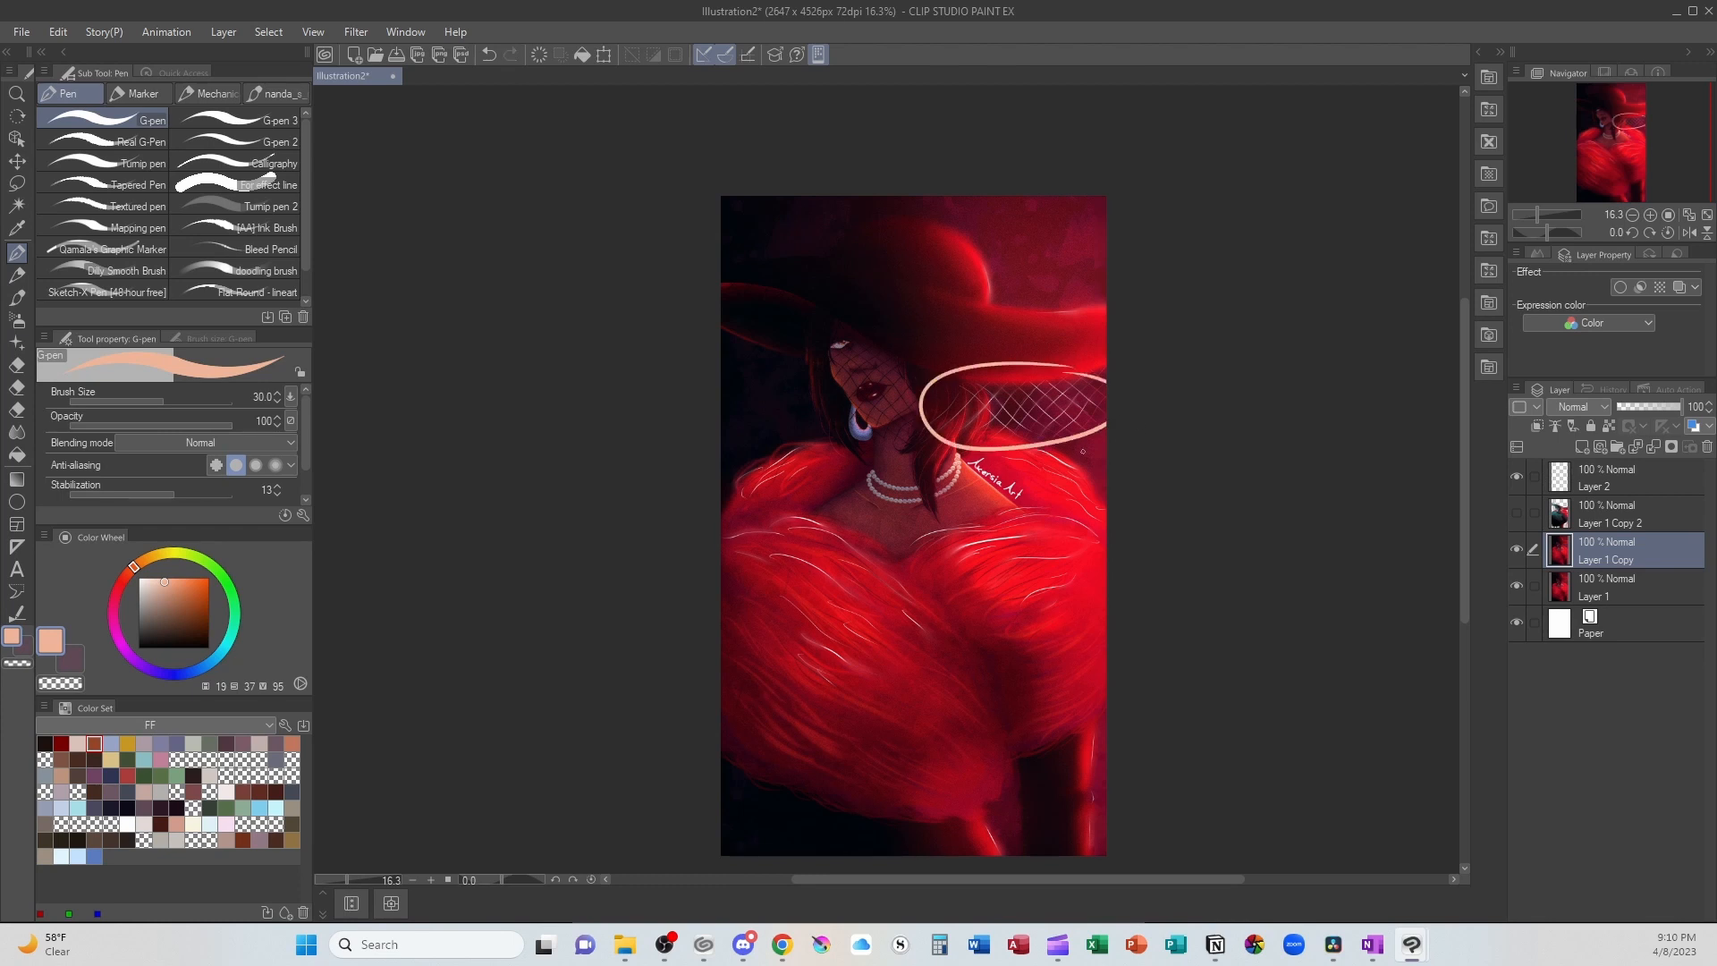
pyautogui.hotkey('ctrl', 'z')
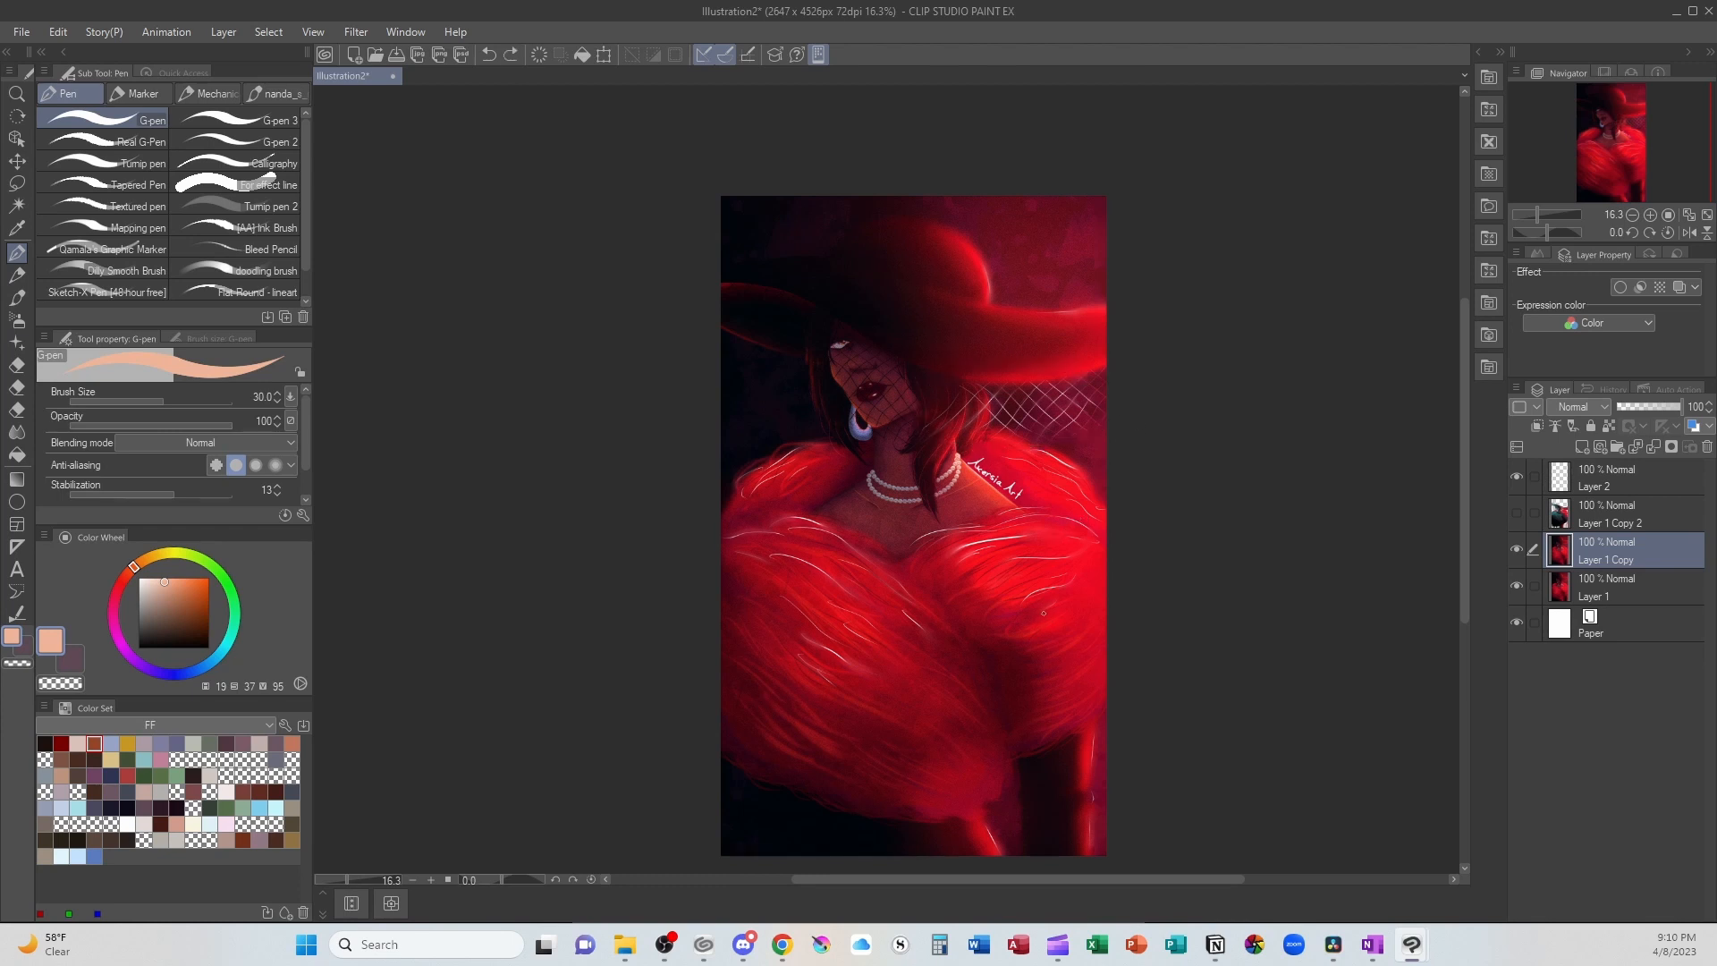
pyautogui.moveTo(847, 354); pyautogui.dragTo(840, 346)
pyautogui.hotkey('ctrl', 'z')
# Step: Shift the painting aside and bring up the floating Illustration4 reference photo next to it
pyautogui.moveTo(1080, 880); pyautogui.dragTo(1033, 884)
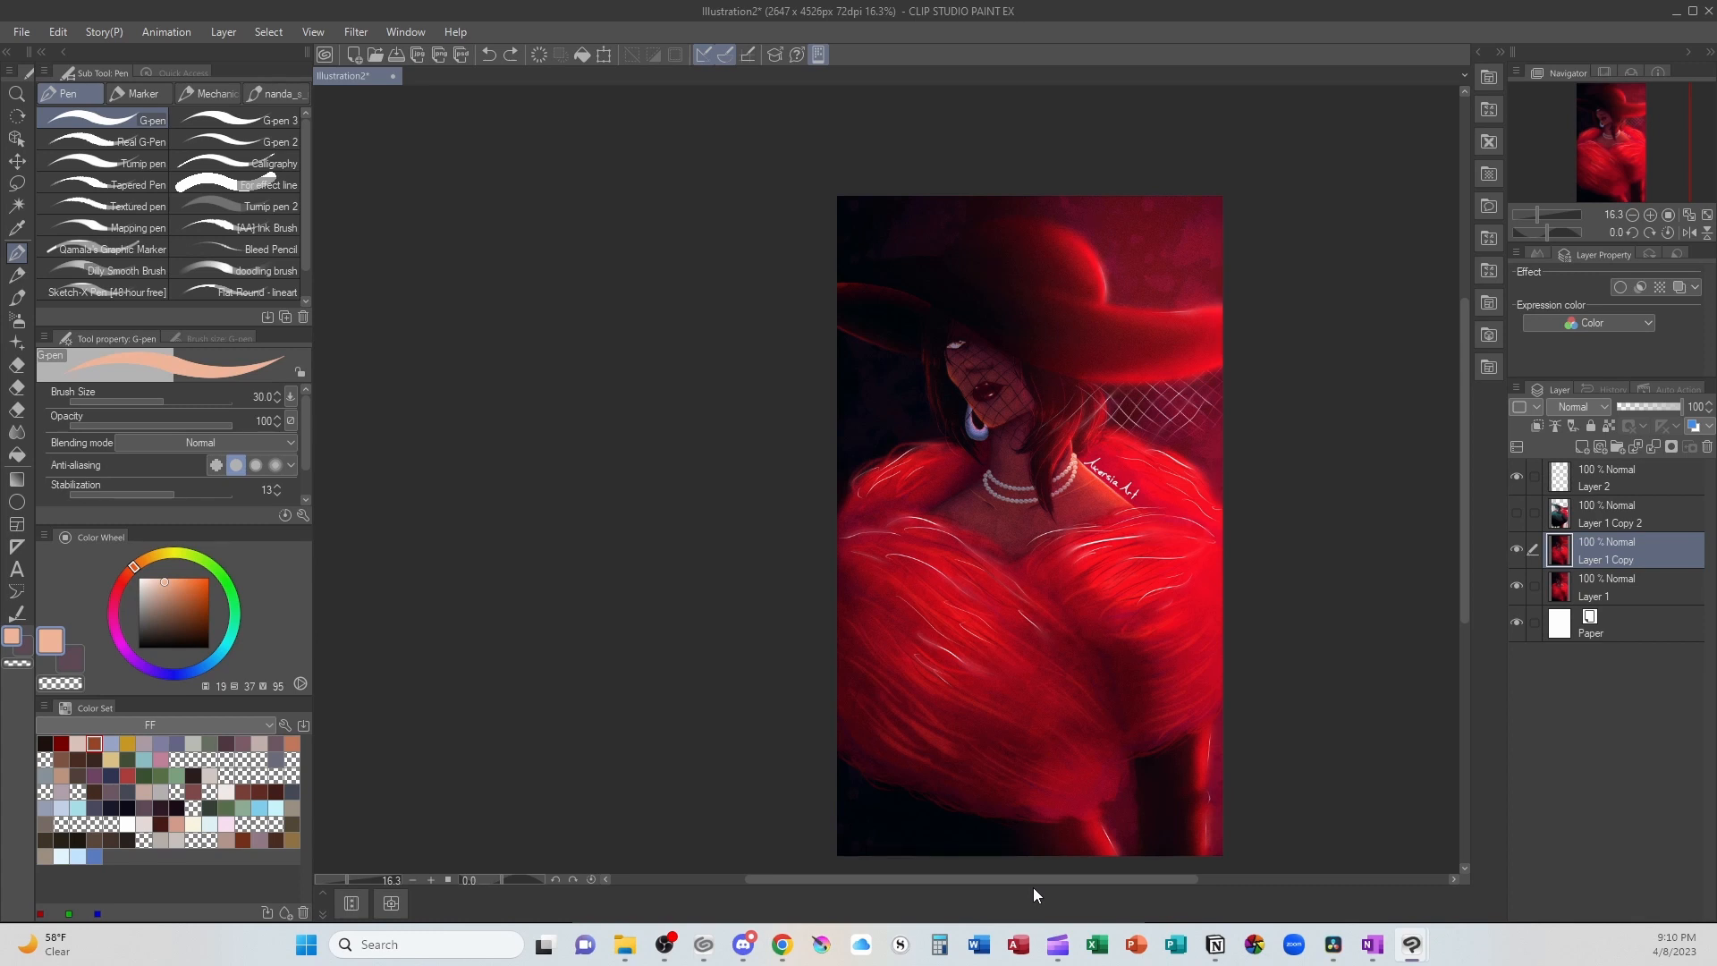
pyautogui.moveTo(1412, 940)
pyautogui.moveTo(1501, 802)
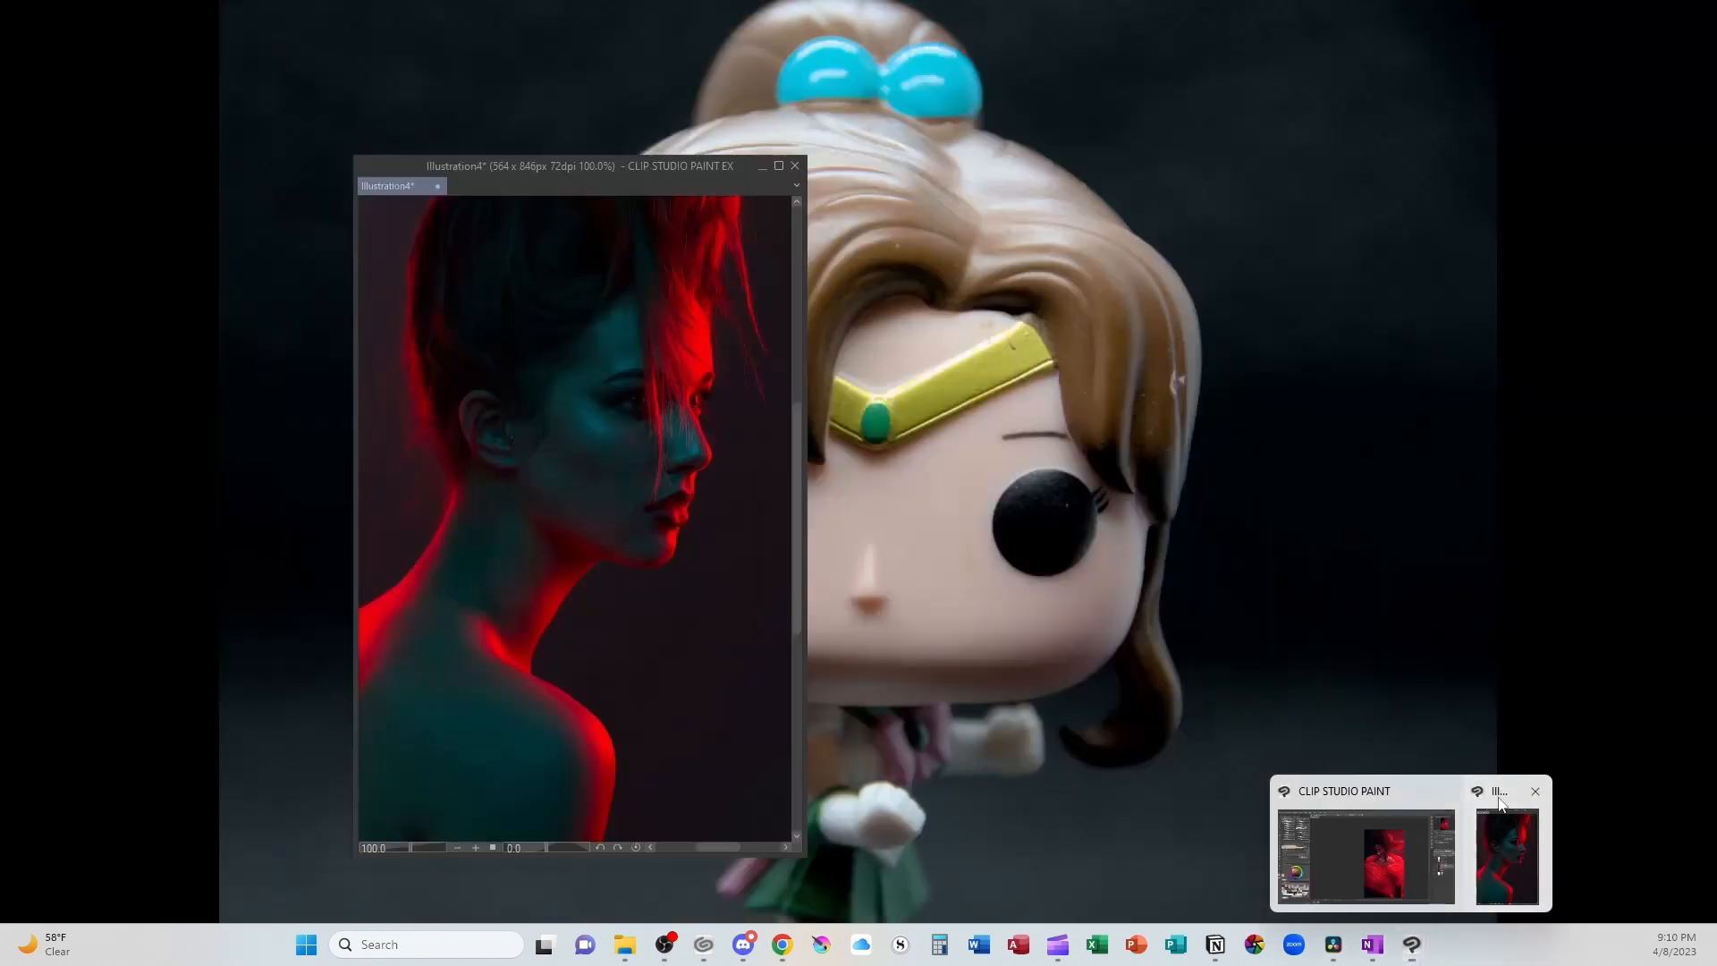
pyautogui.click(1450, 883)
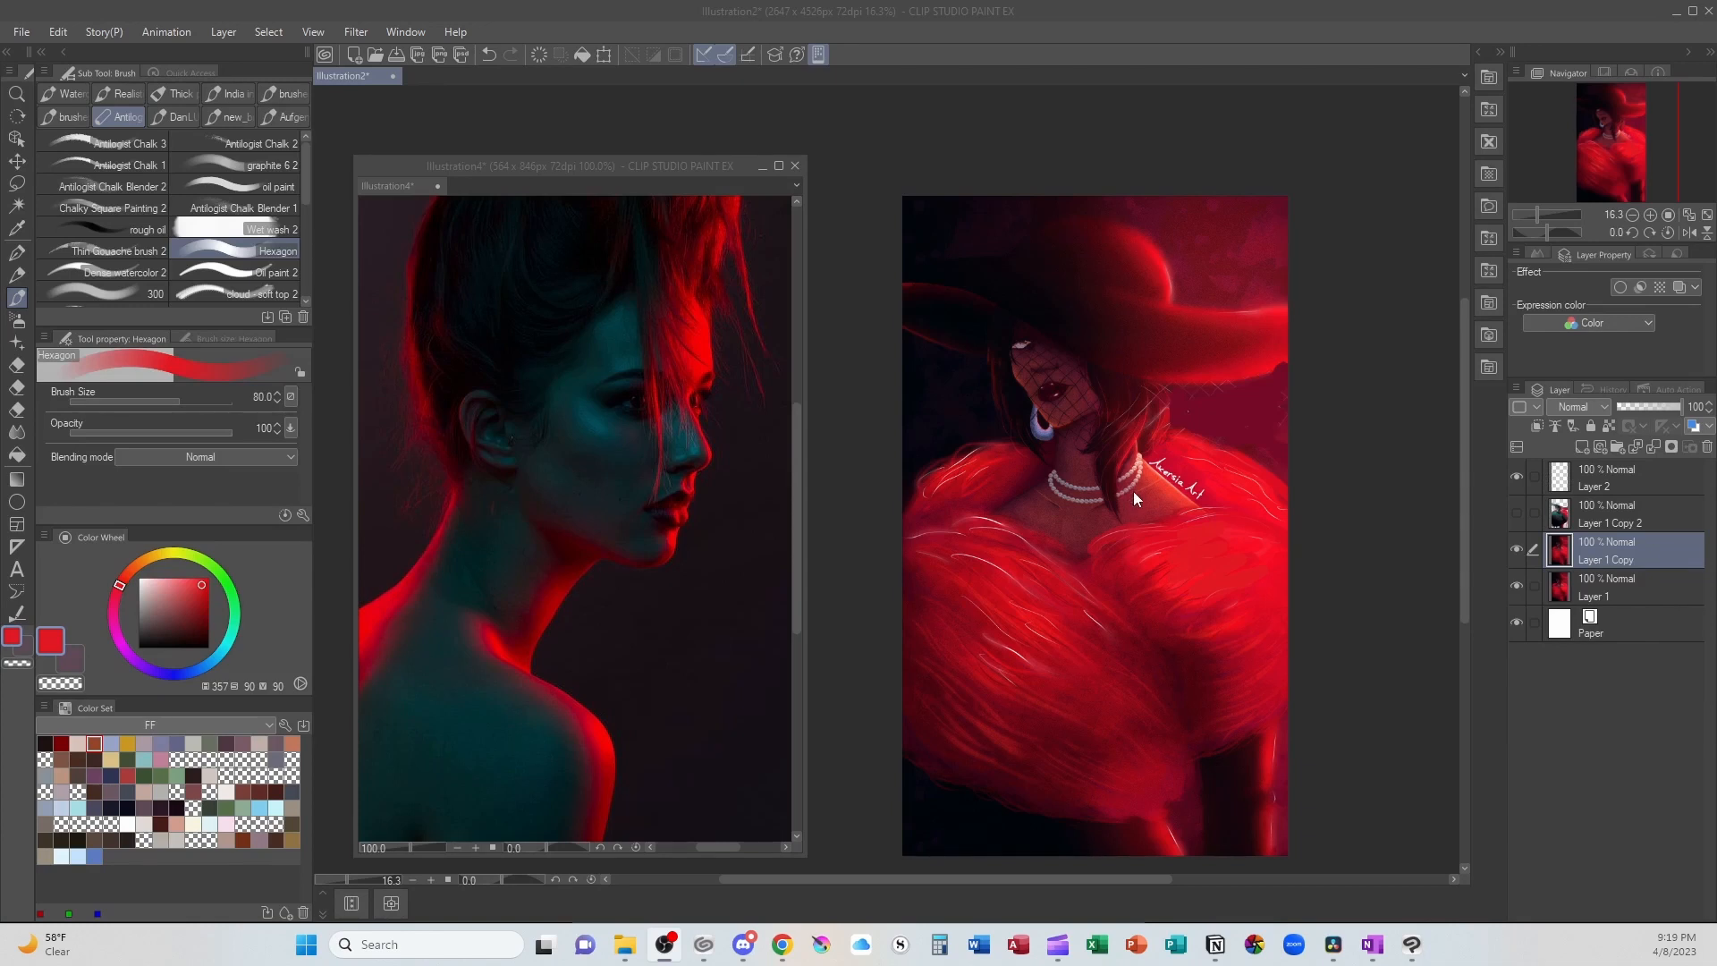
# Step: Lasso the shadow side of the figure: underside of the hat brim, face, neck and large fur, with a jagged edge across the fur
pyautogui.moveTo(1136, 440)
pyautogui.mouseDown()
pyautogui.moveTo(1040, 286)
pyautogui.moveTo(958, 543)
pyautogui.moveTo(1141, 521)
pyautogui.mouseUp()
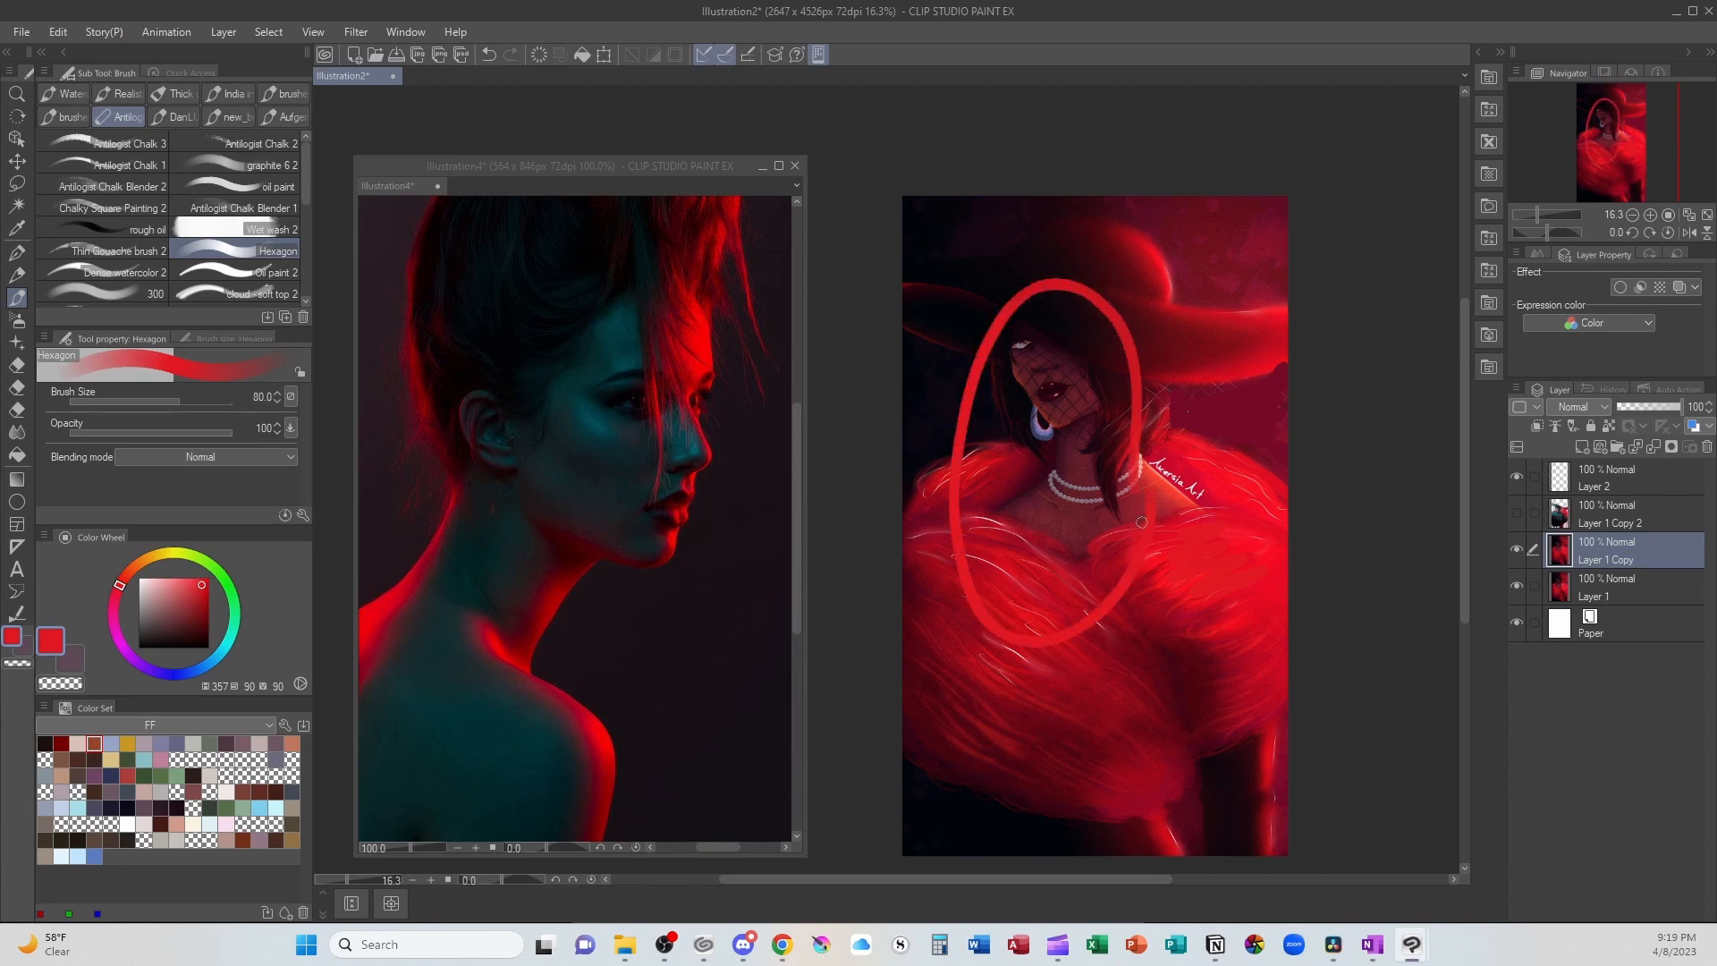
pyautogui.hotkey('ctrl', 'z')
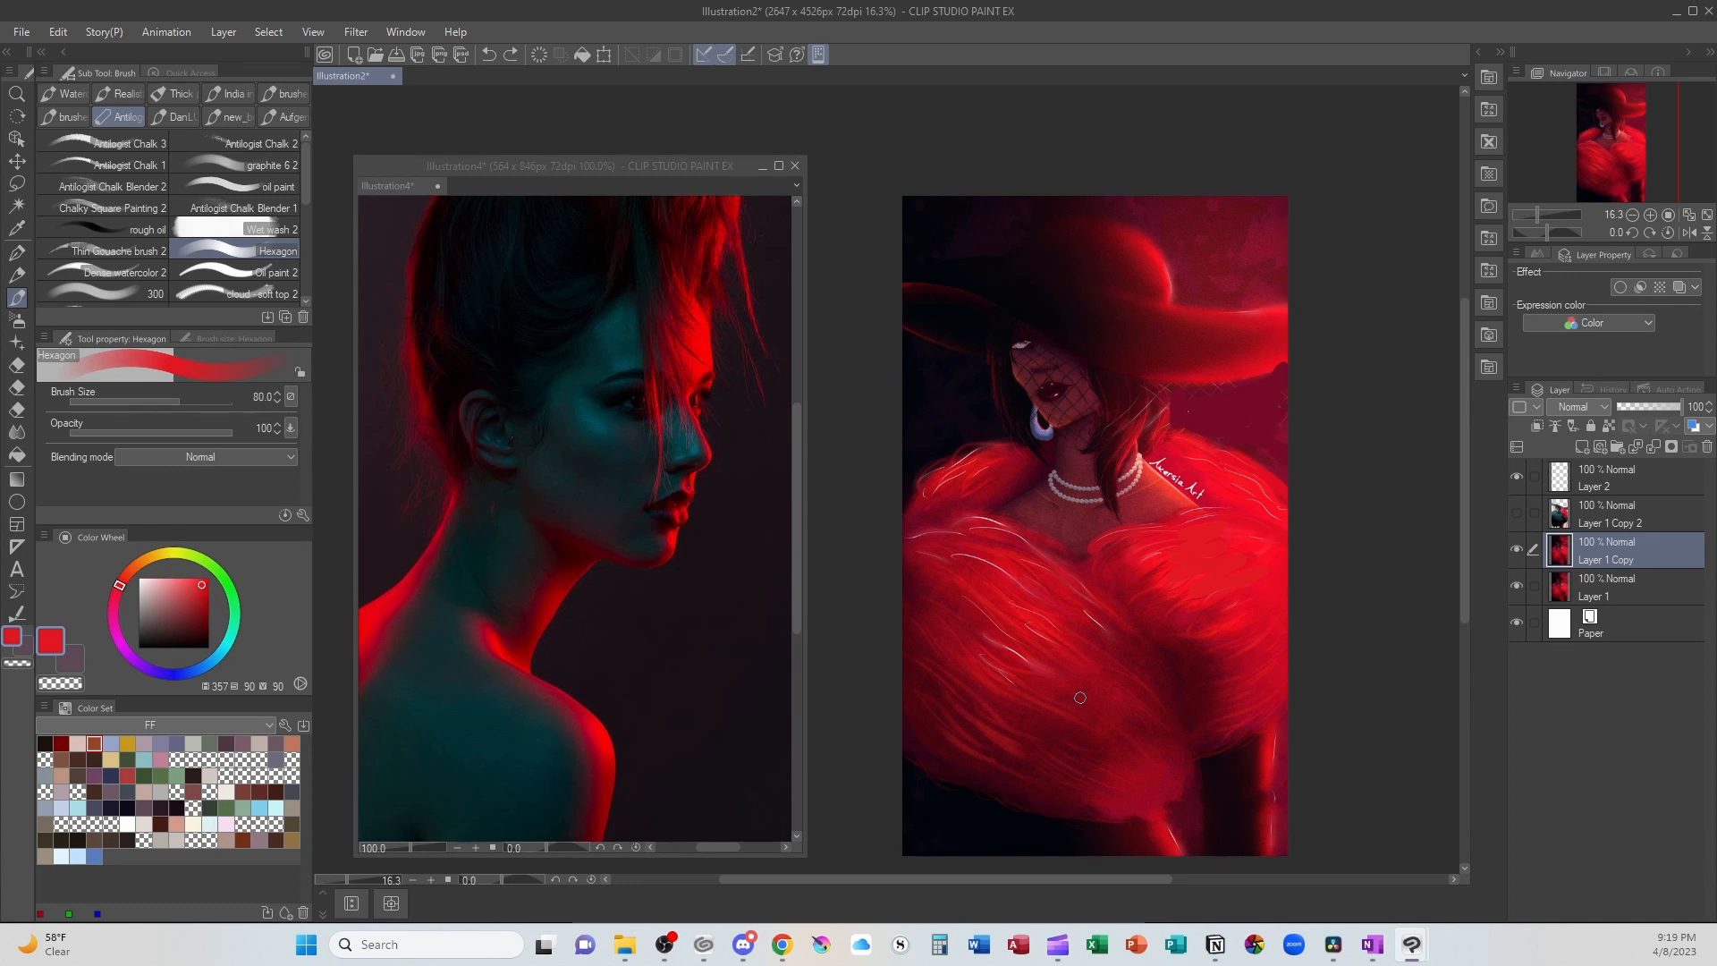
pyautogui.press('m')
pyautogui.moveTo(1010, 311)
pyautogui.mouseDown()
pyautogui.moveTo(1017, 467)
pyautogui.moveTo(984, 492)
pyautogui.moveTo(923, 486)
pyautogui.moveTo(886, 621)
pyautogui.moveTo(922, 802)
pyautogui.moveTo(1023, 845)
pyautogui.moveTo(1164, 841)
pyautogui.moveTo(1116, 821)
pyautogui.moveTo(1192, 747)
pyautogui.moveTo(1184, 686)
pyautogui.moveTo(1089, 550)
pyautogui.moveTo(1149, 522)
pyautogui.moveTo(1100, 469)
pyautogui.moveTo(1113, 423)
pyautogui.moveTo(1097, 367)
pyautogui.moveTo(1015, 309)
pyautogui.mouseUp()
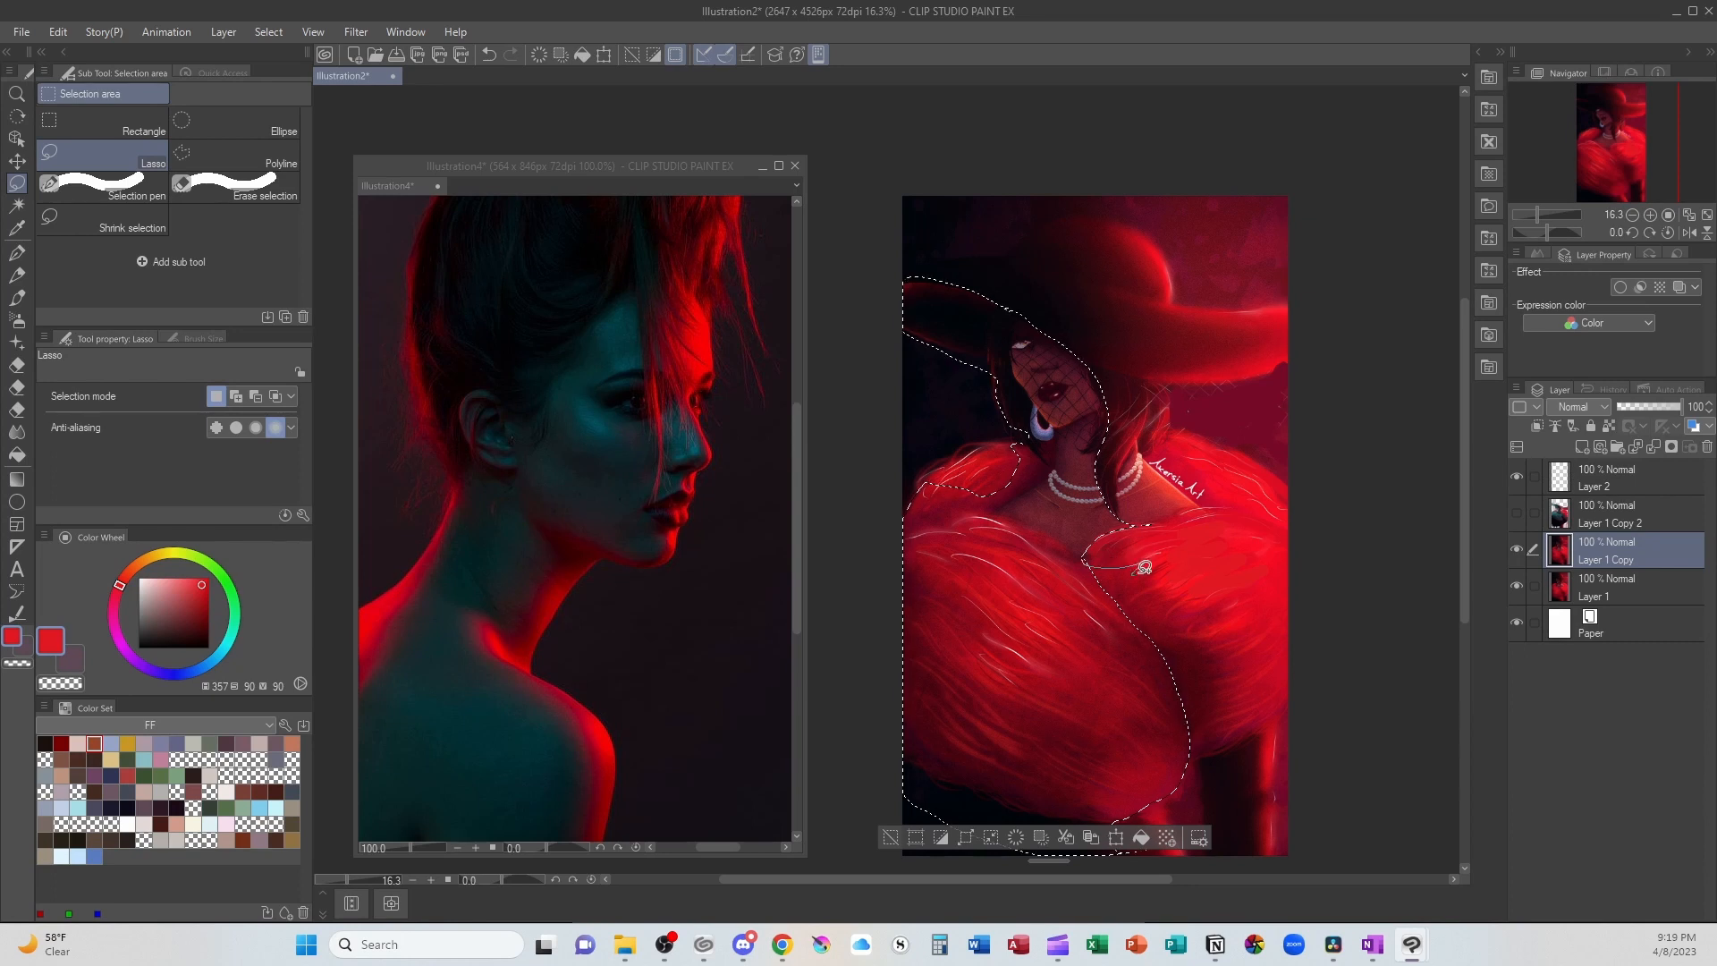
pyautogui.moveTo(1176, 589)
pyautogui.mouseDown()
pyautogui.moveTo(1221, 590)
pyautogui.moveTo(1196, 651)
pyautogui.moveTo(1257, 652)
pyautogui.moveTo(1220, 712)
pyautogui.moveTo(1264, 709)
pyautogui.moveTo(1195, 761)
pyautogui.mouseUp()
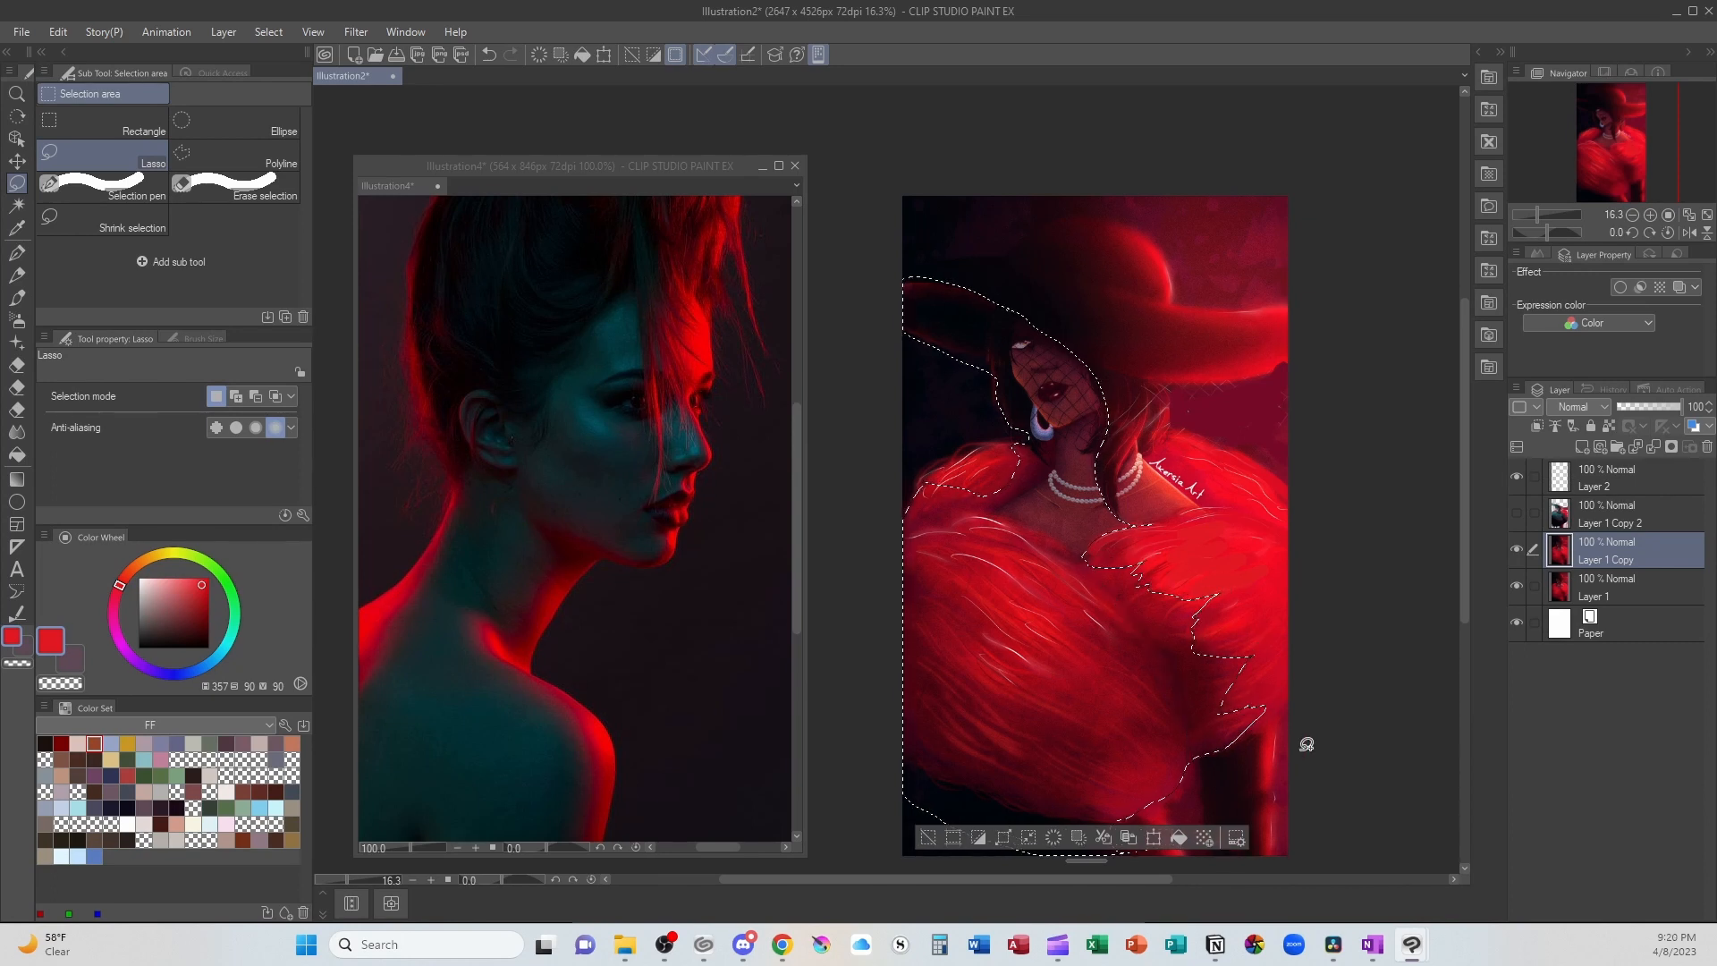
# Step: Shift the selected shadow area with Hue/Saturation/Luminosity to hue -167, saturation -19 and luminosity -38, and deselect
pyautogui.click(58, 32)
pyautogui.moveTo(208, 481)
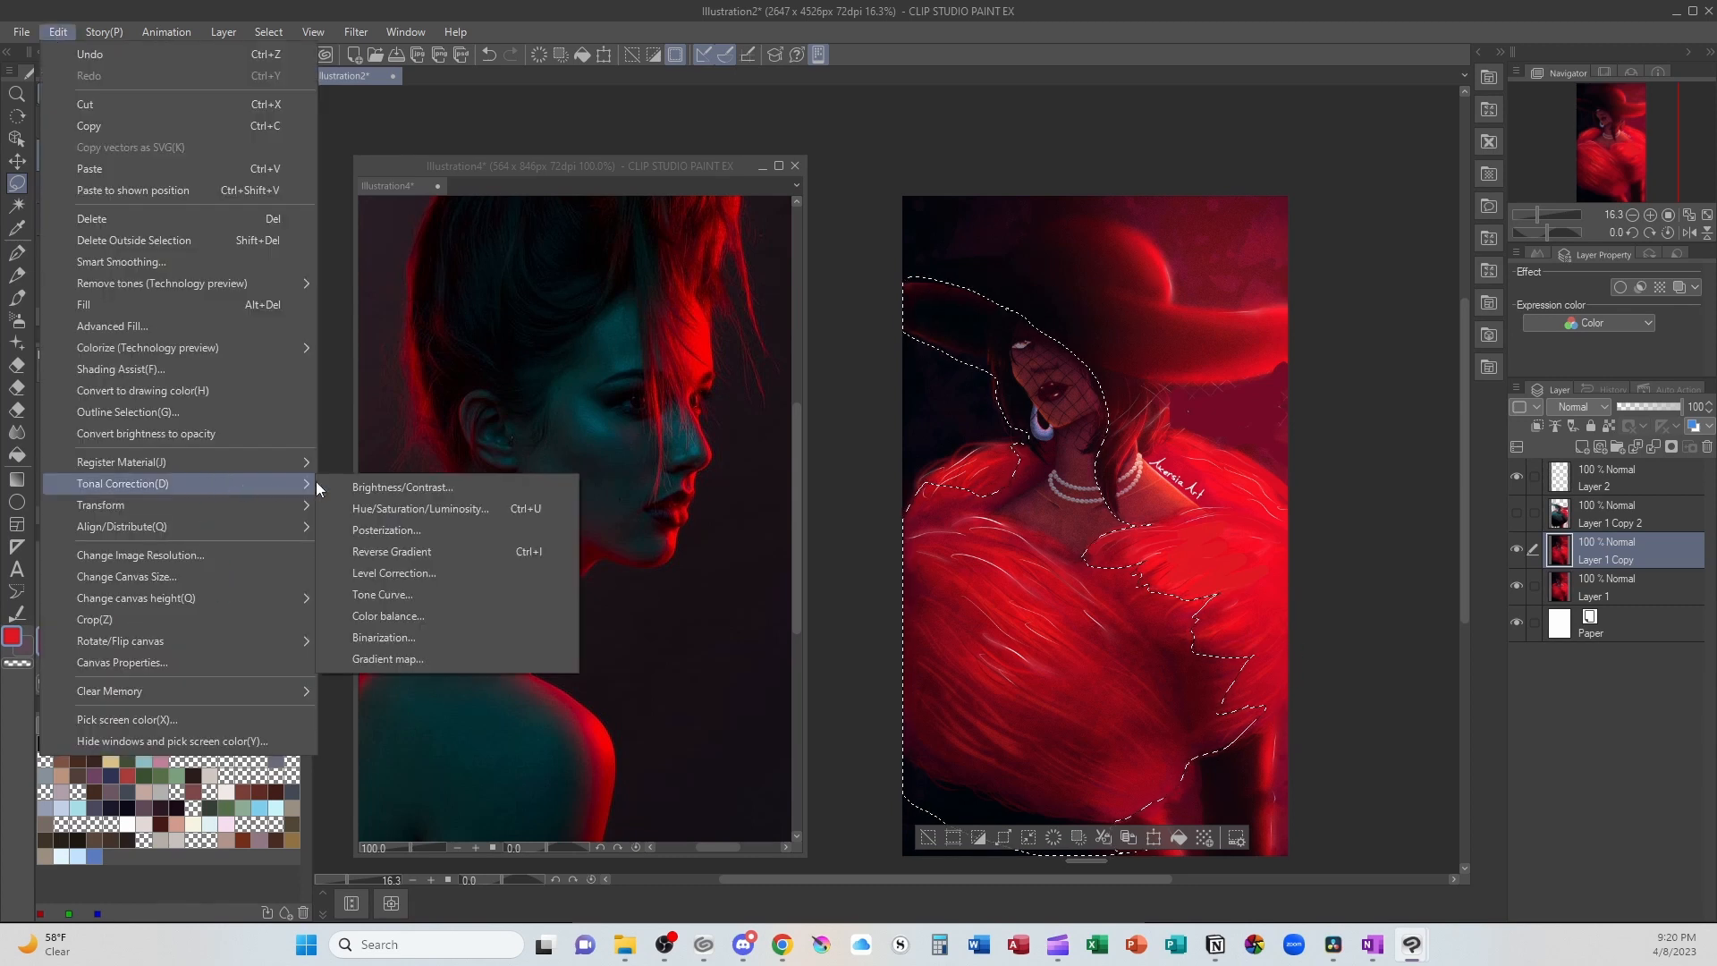
pyautogui.click(485, 508)
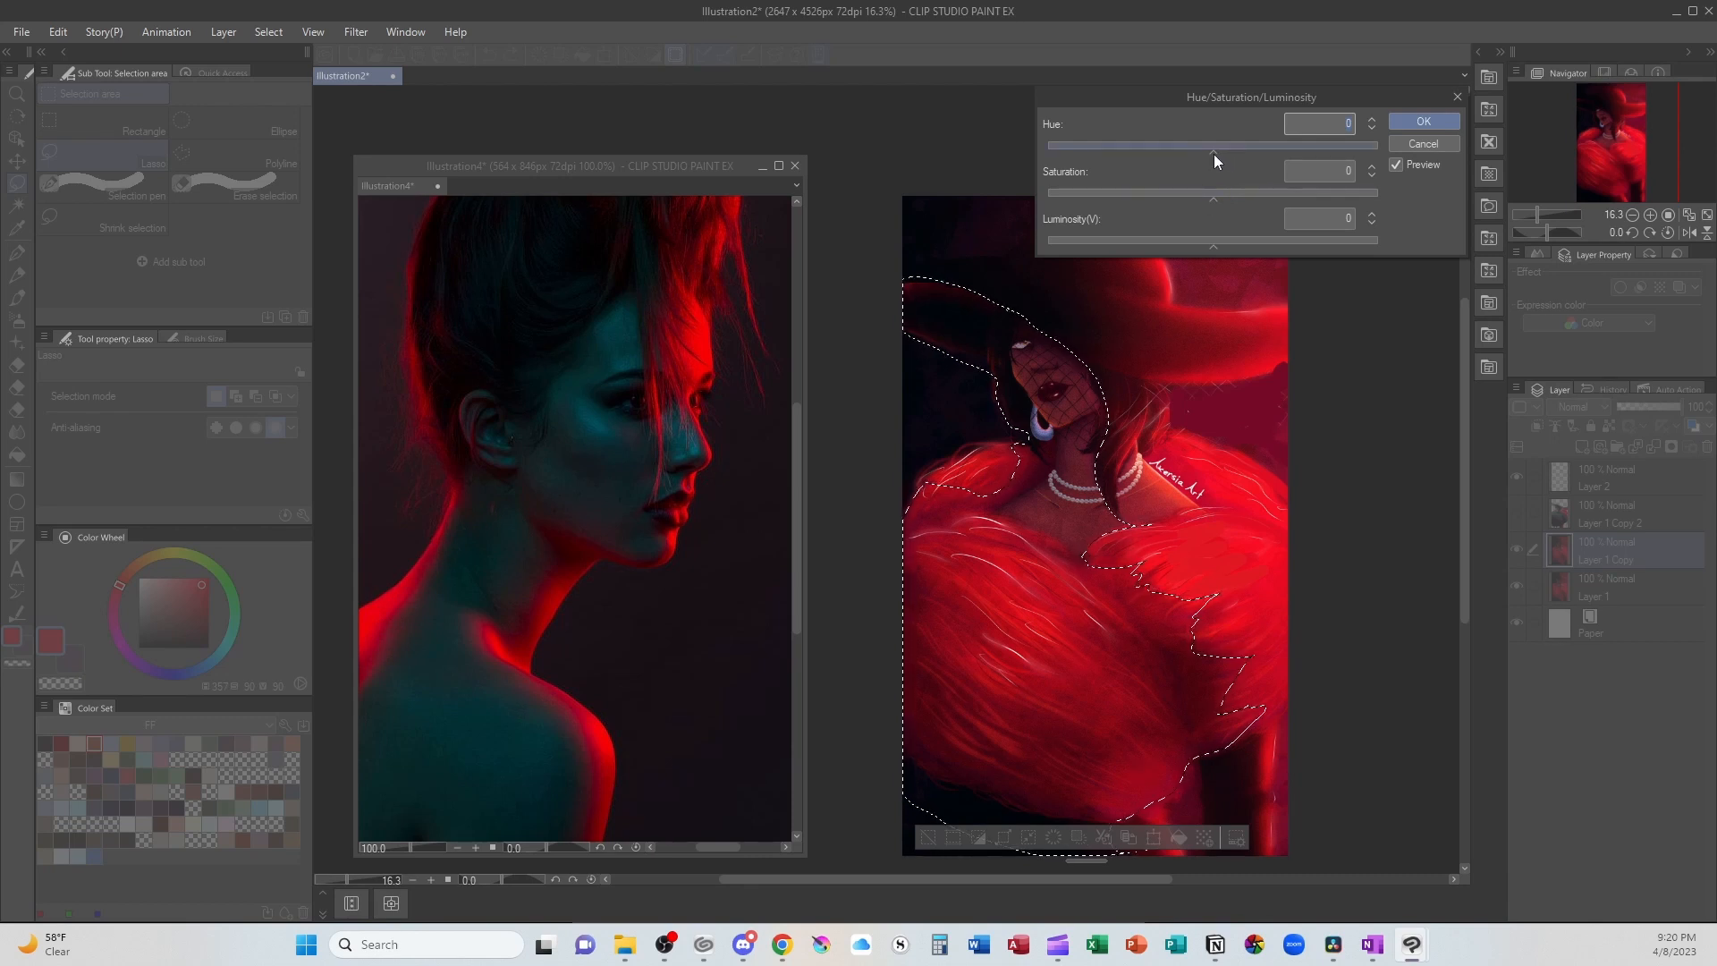
pyautogui.moveTo(1214, 154); pyautogui.dragTo(1054, 156)
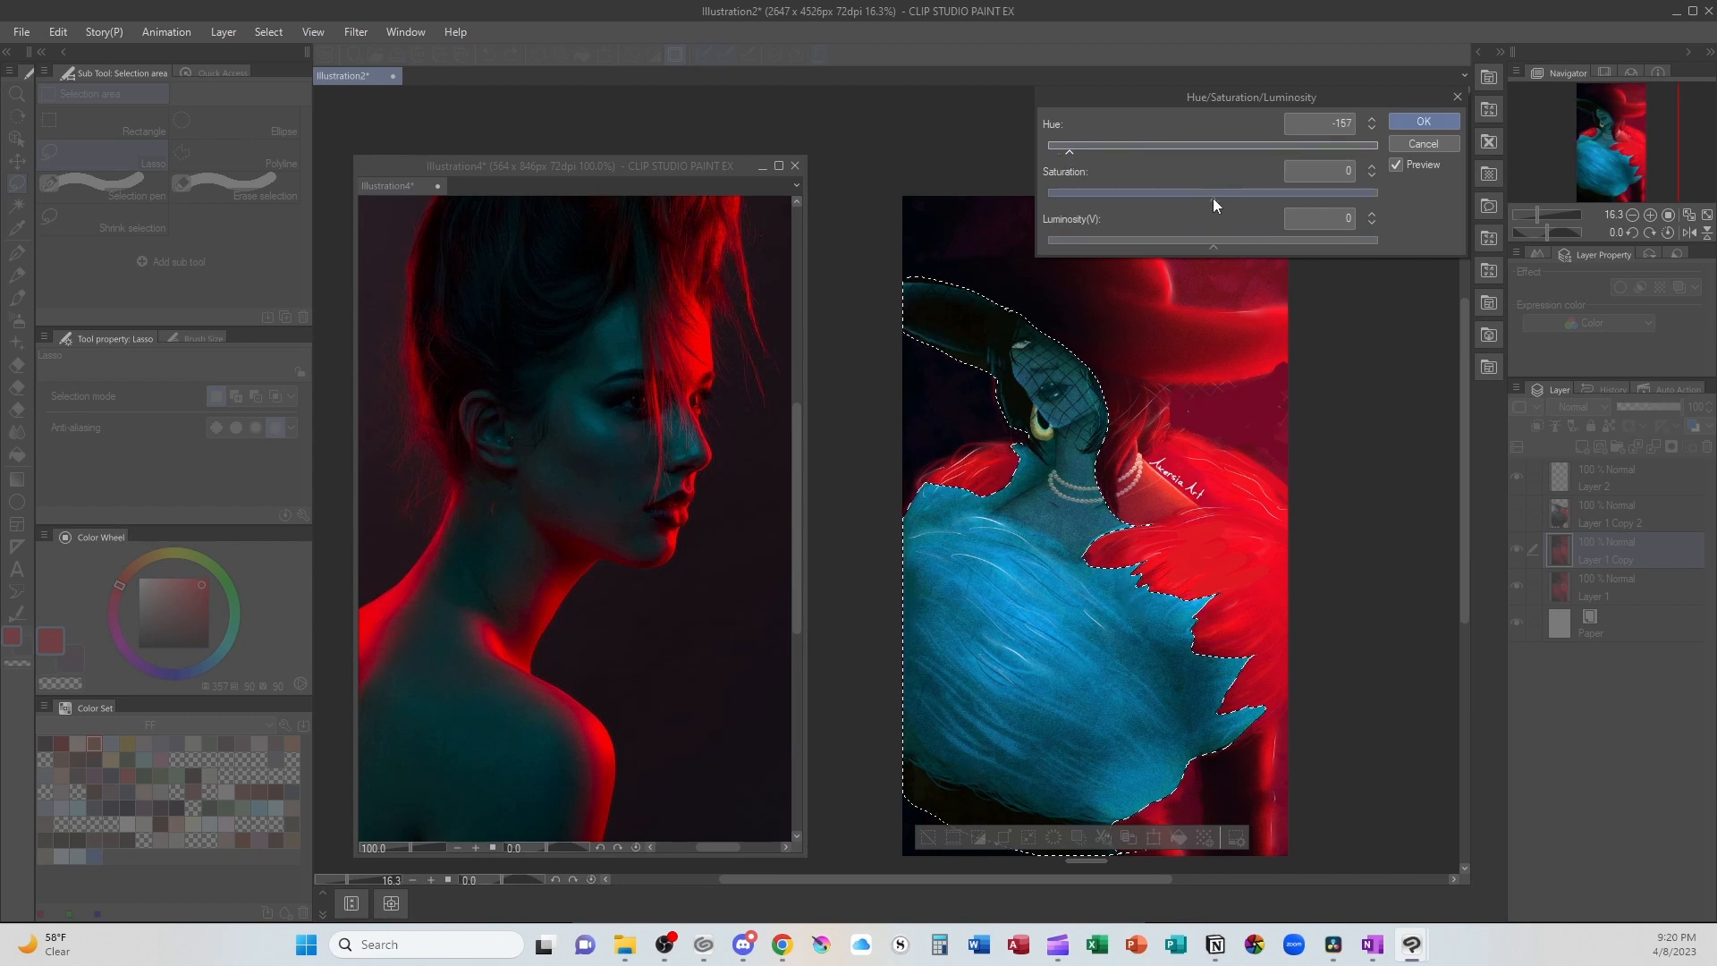
pyautogui.moveTo(1213, 199); pyautogui.dragTo(1203, 205)
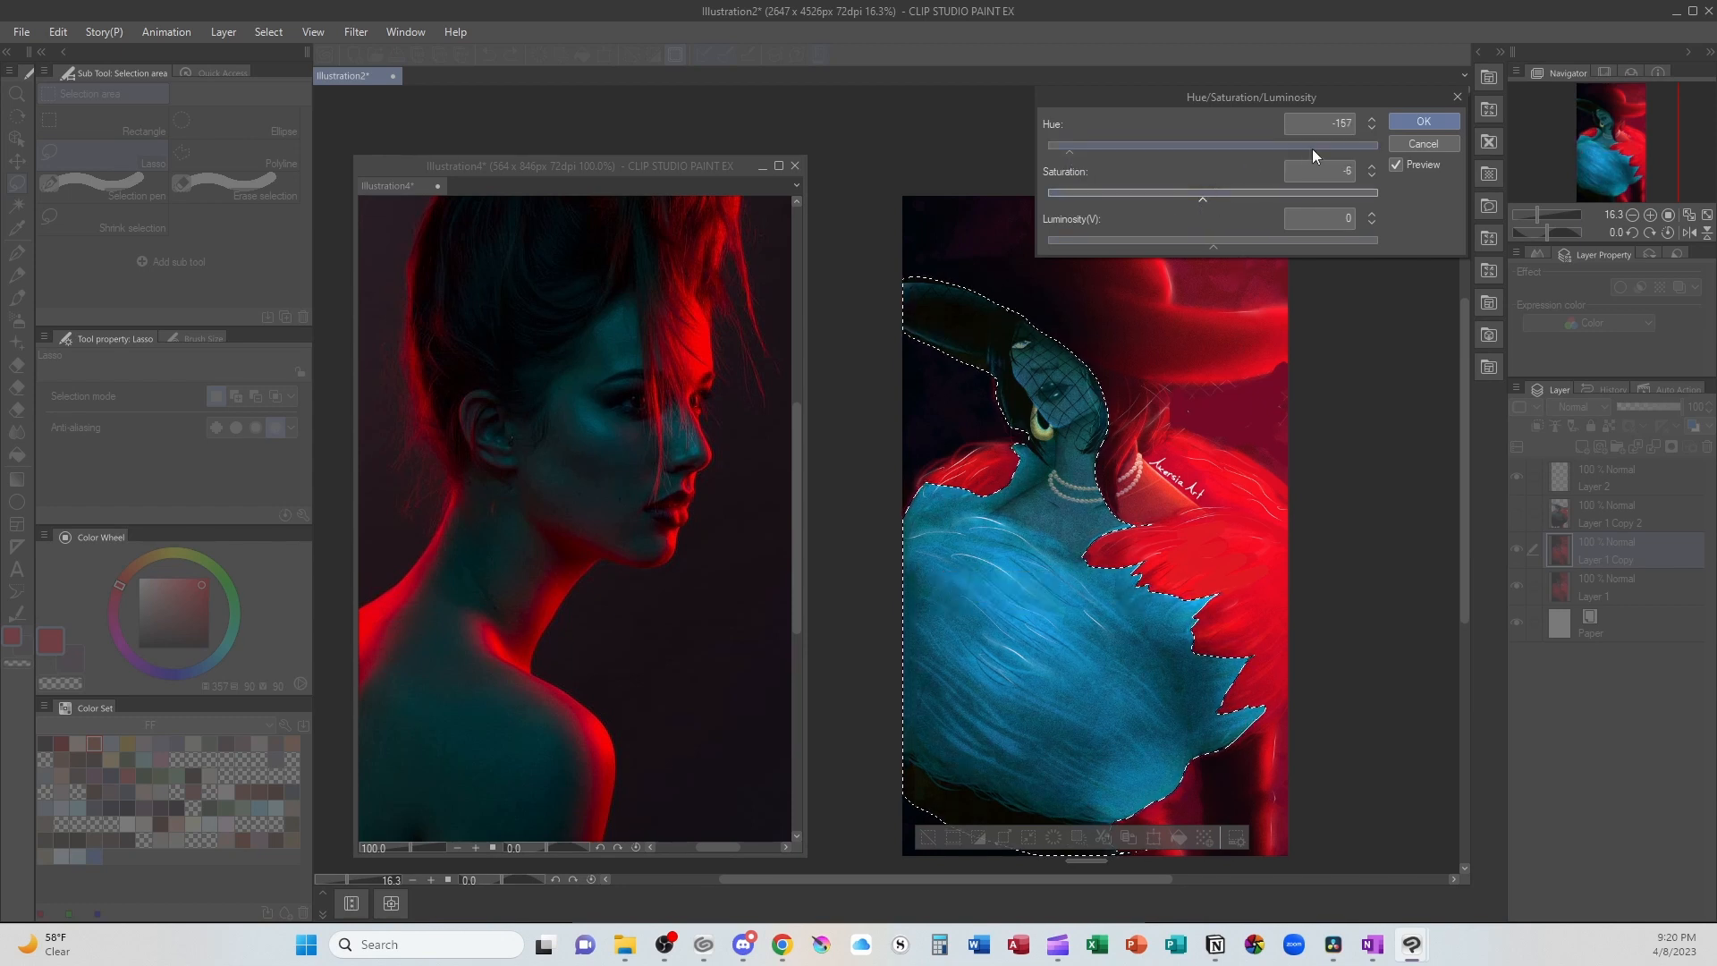
pyautogui.click(1064, 153)
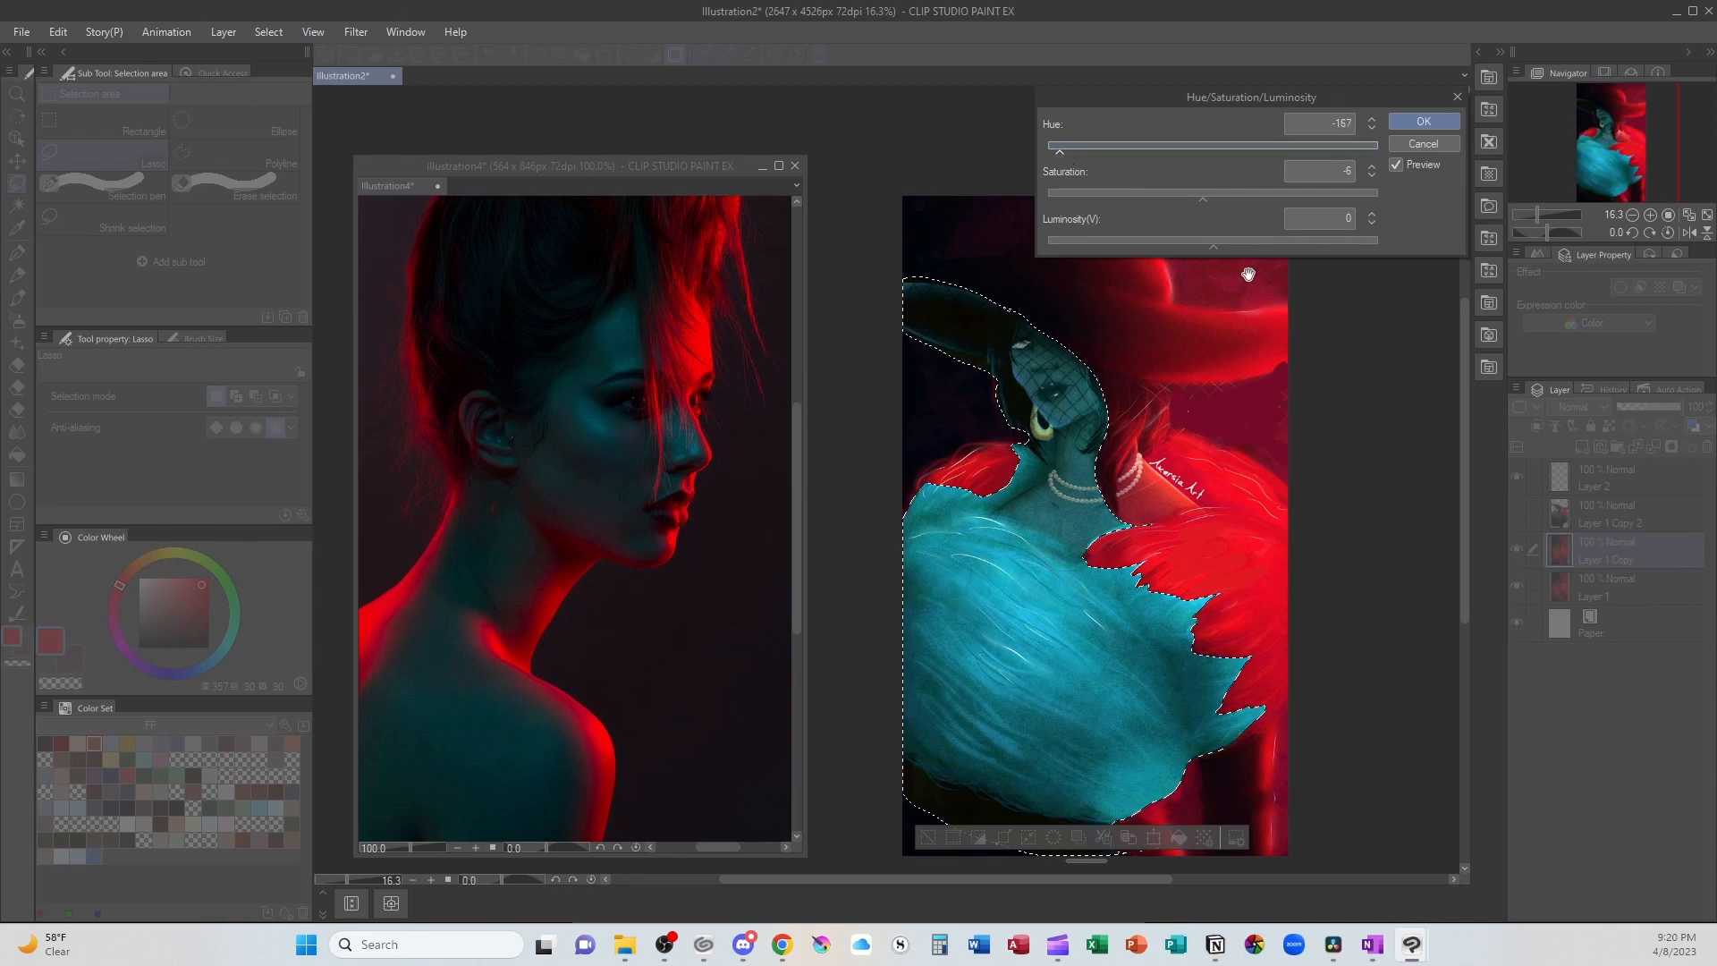
pyautogui.click(1193, 201)
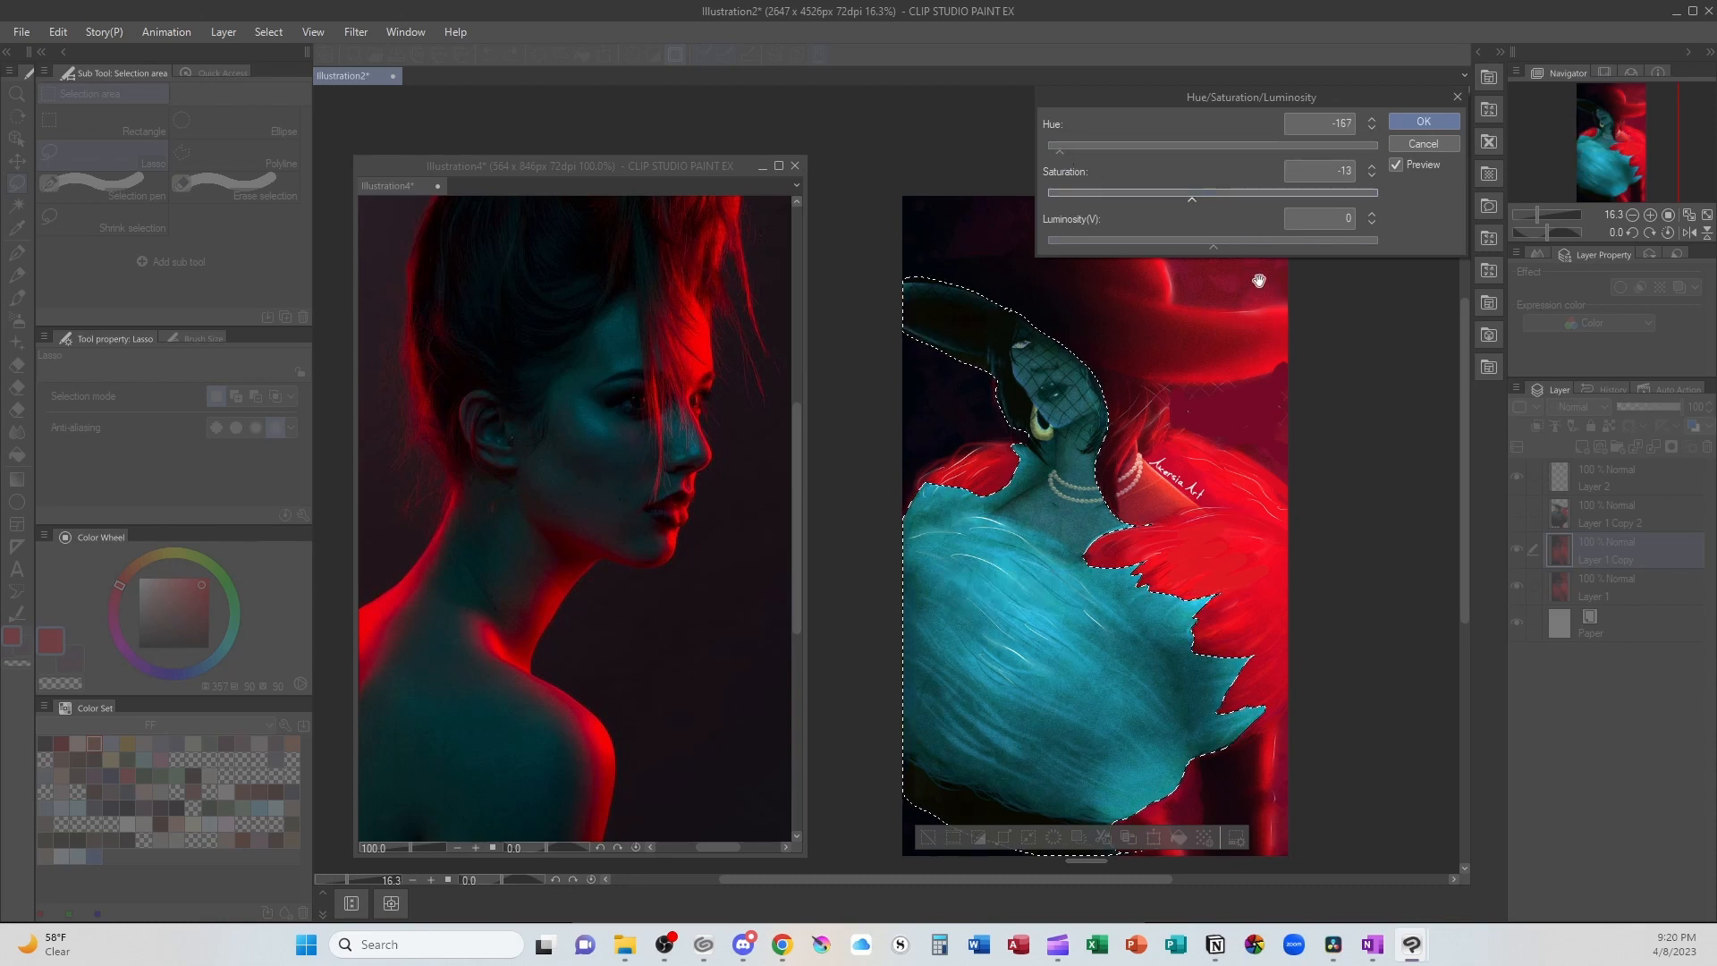
pyautogui.moveTo(1183, 208); pyautogui.dragTo(1166, 251)
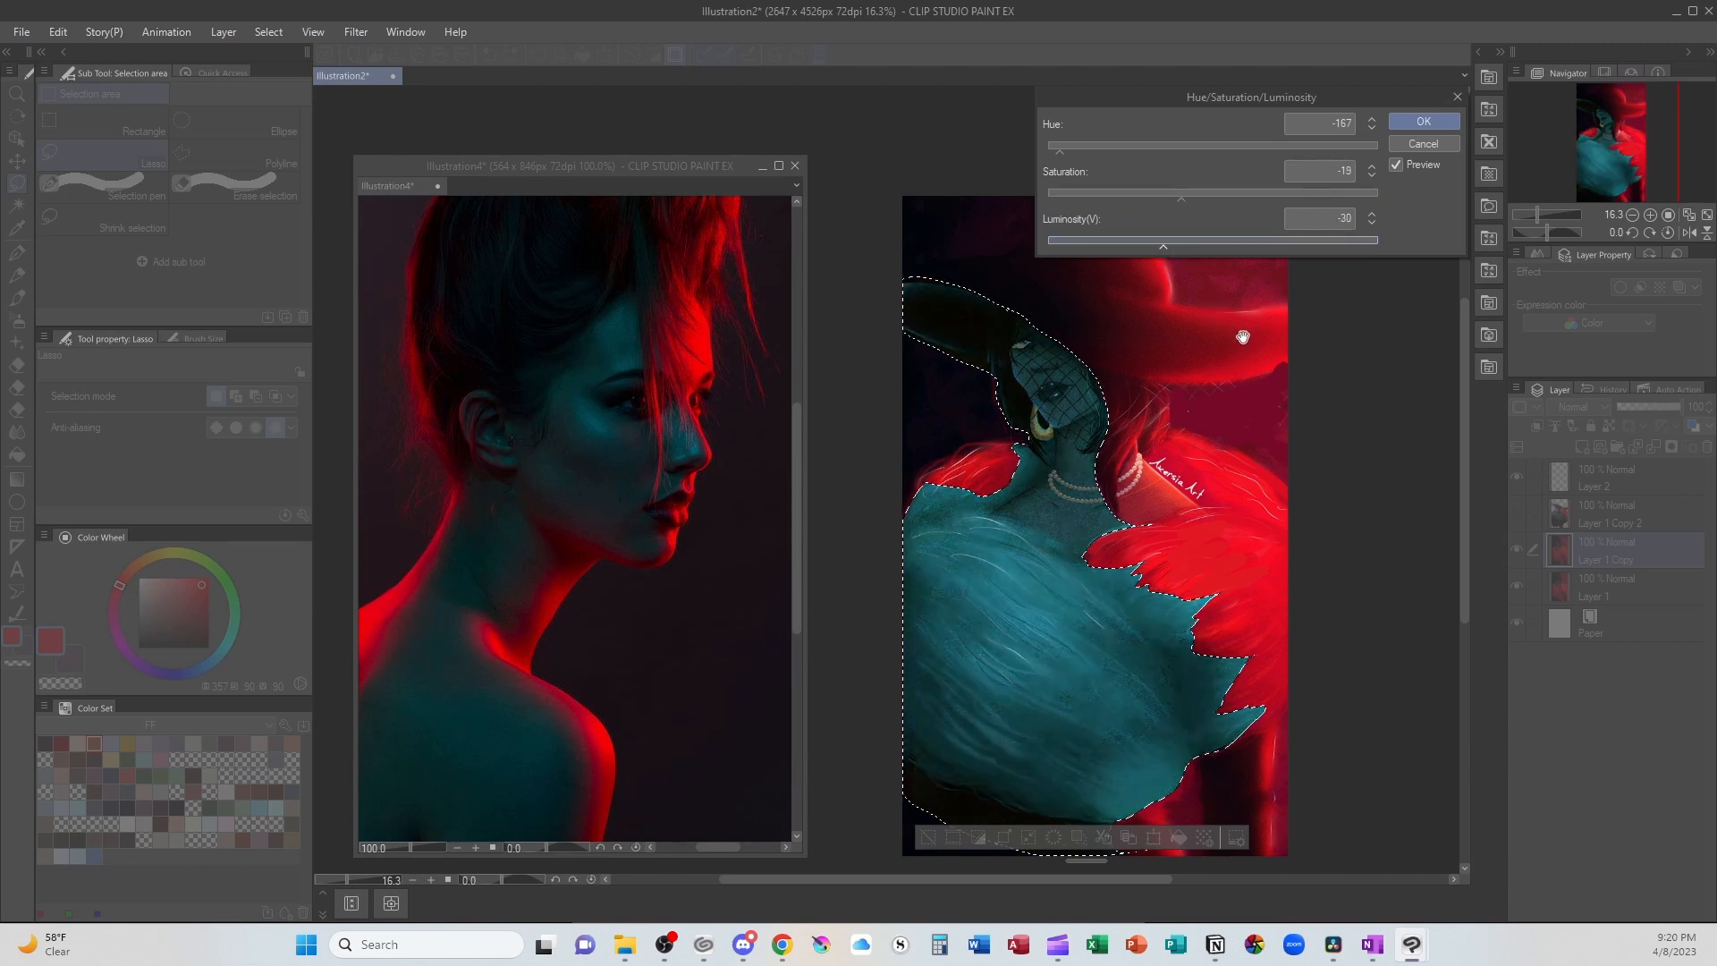
pyautogui.moveTo(1160, 247); pyautogui.dragTo(1150, 254)
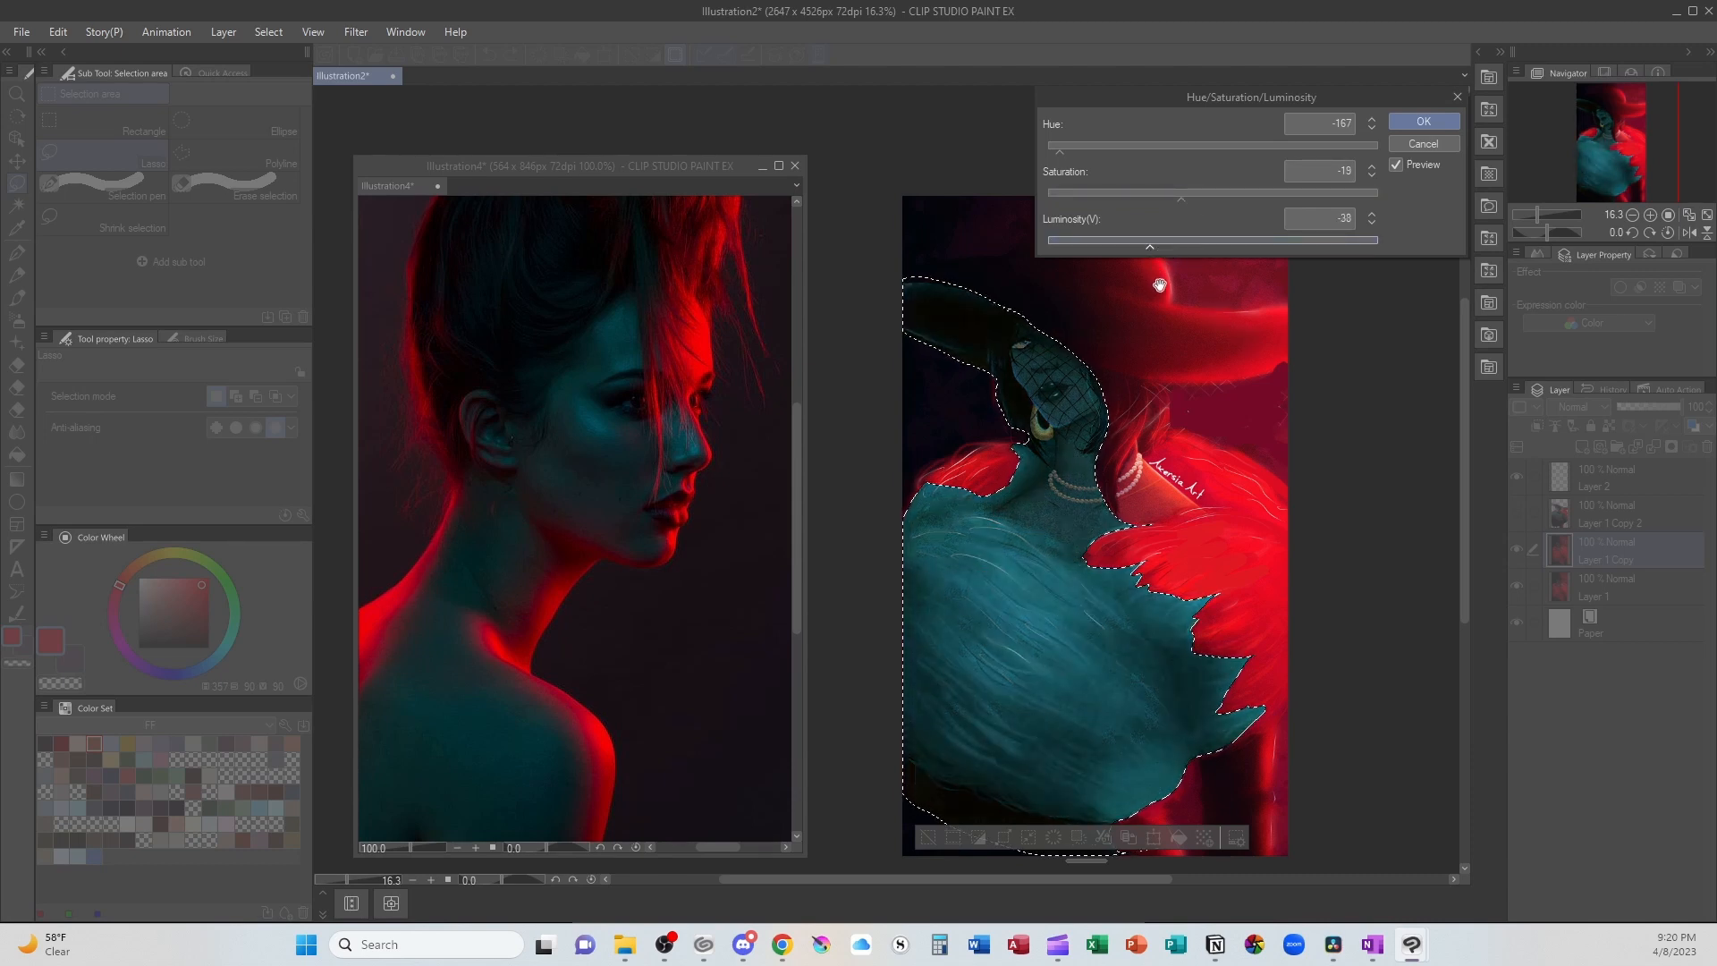
pyautogui.click(1423, 122)
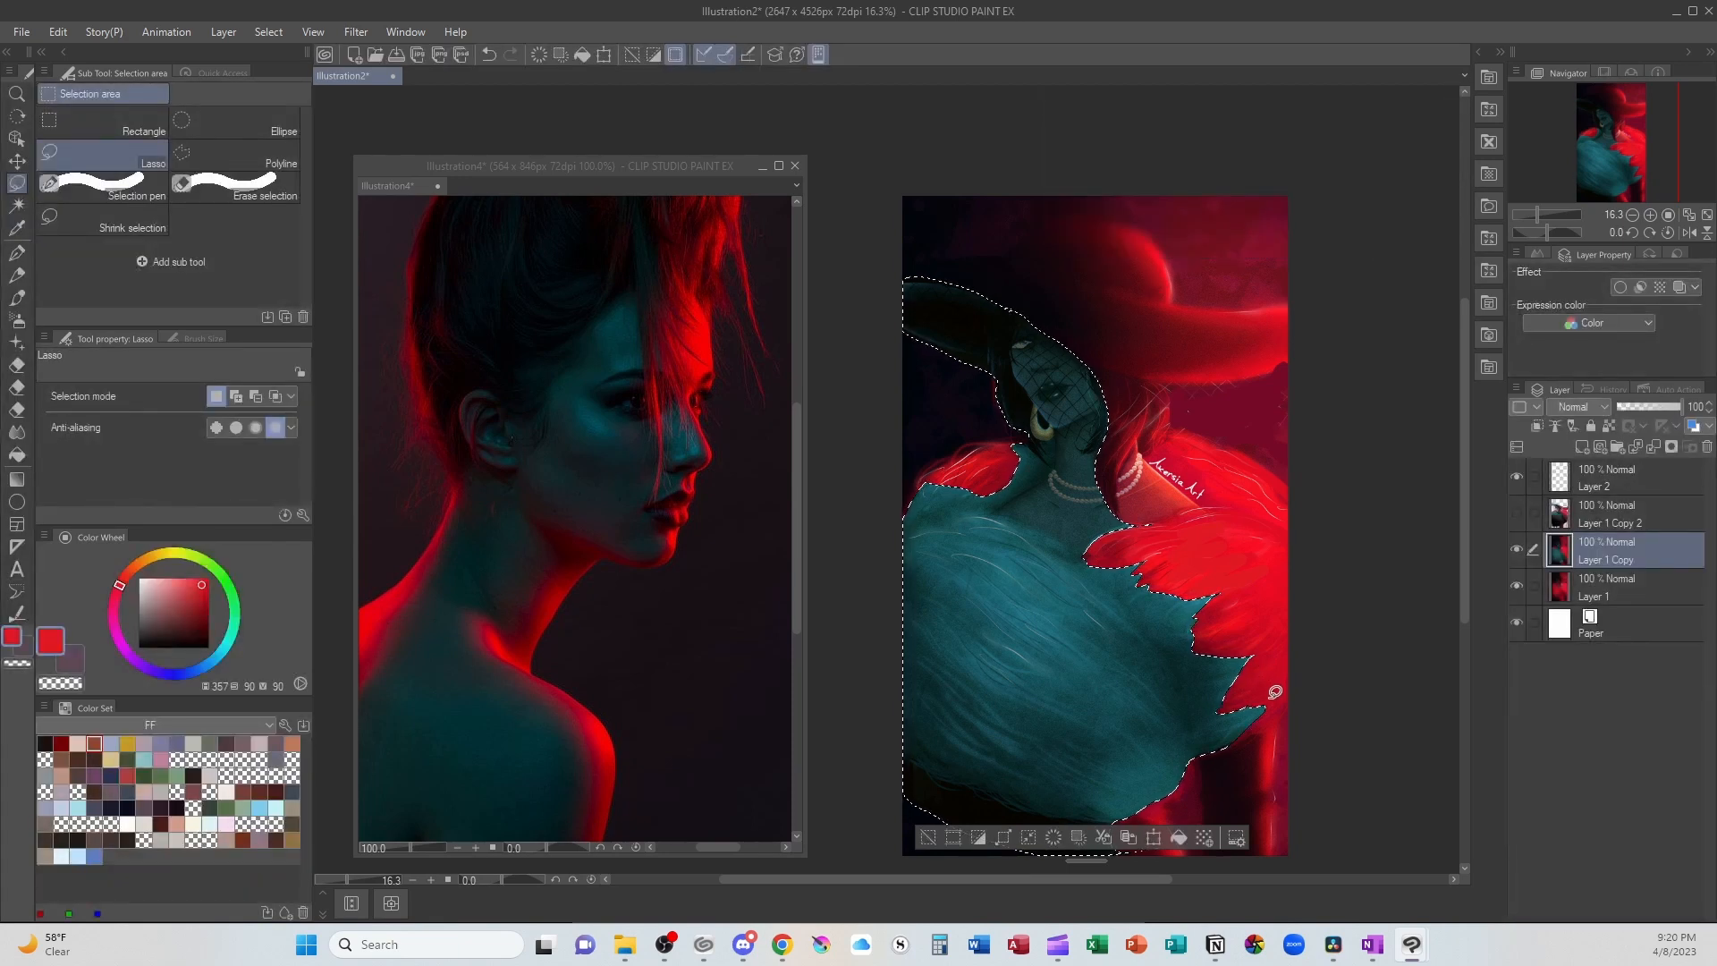
pyautogui.hotkey('ctrl', 'd')
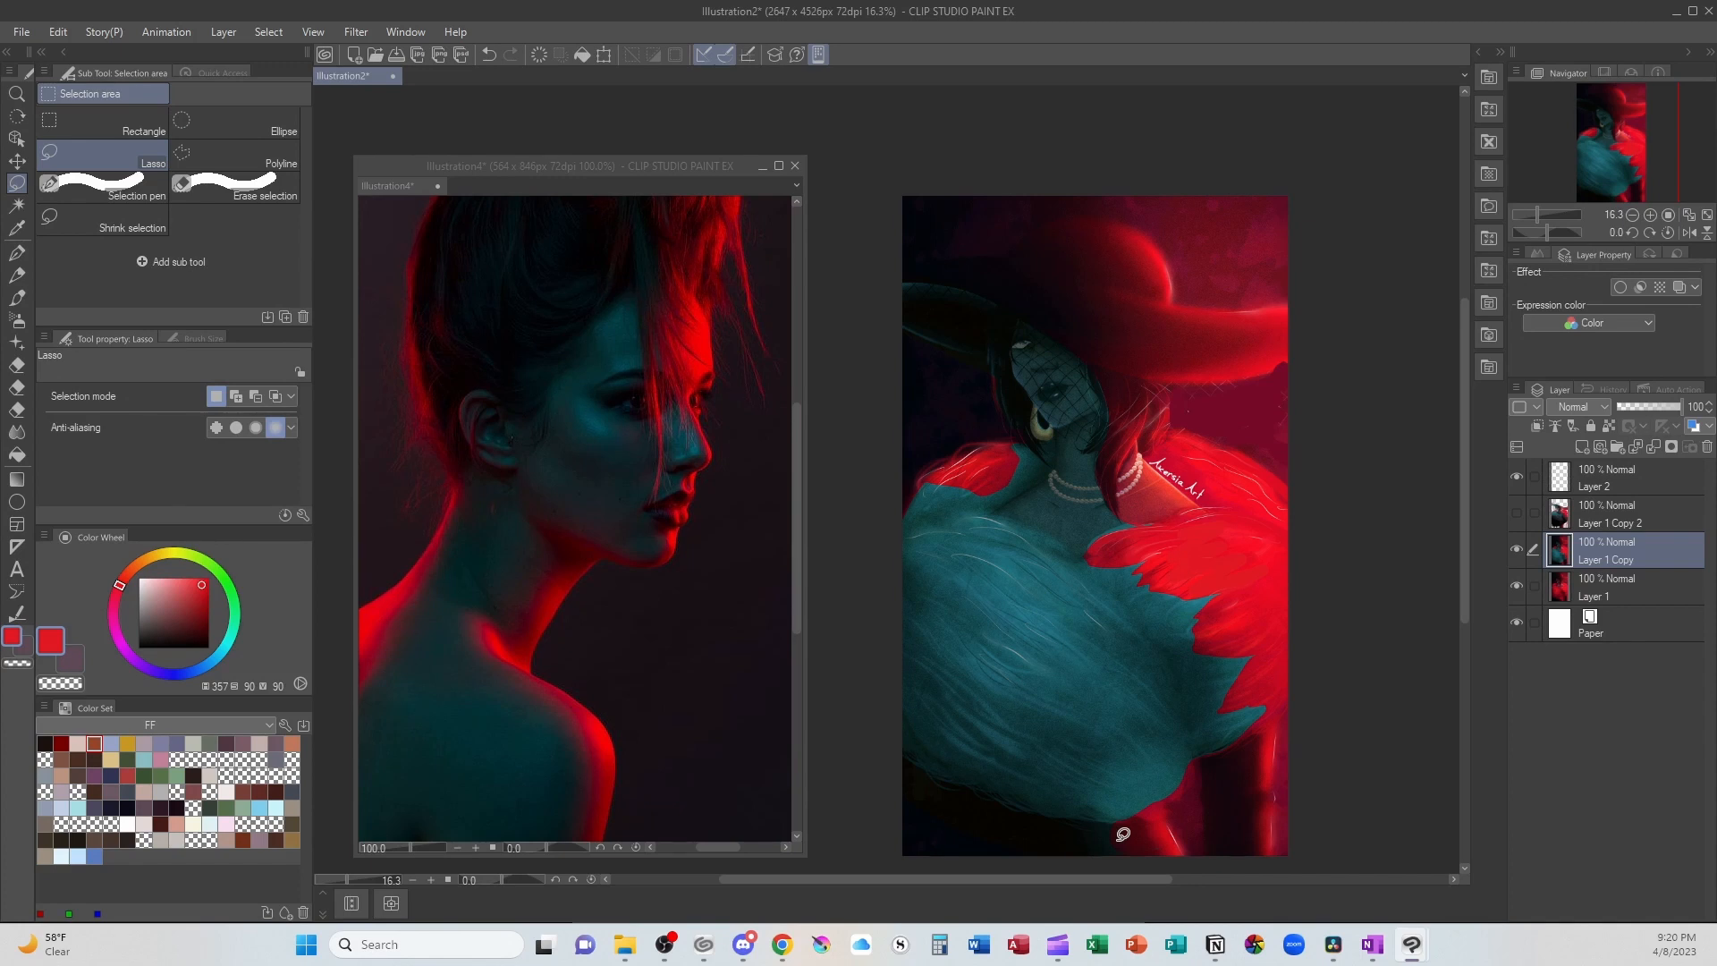
# Step: Paint sampled dark teal over the jagged boundary between the teal and red fur with the Hexagon brush
pyautogui.press('b')
pyautogui.keyDown('alt'); pyautogui.click(1084, 537); pyautogui.keyUp('alt')
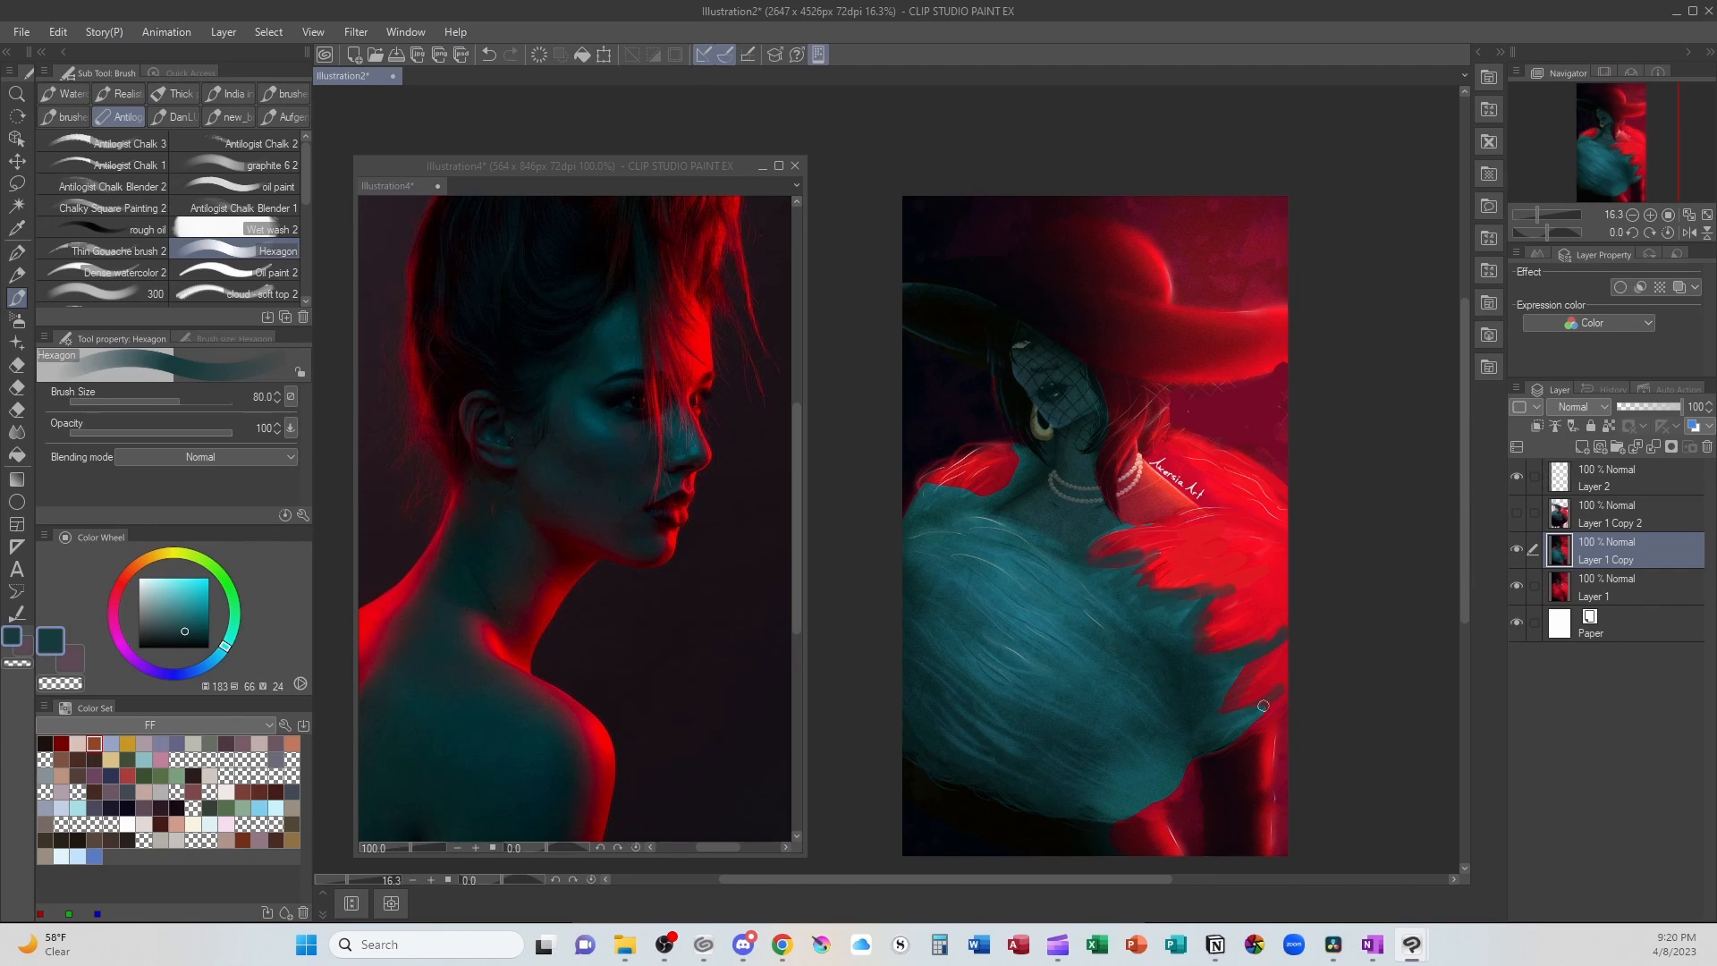
pyautogui.moveTo(1263, 705); pyautogui.dragTo(1231, 727)
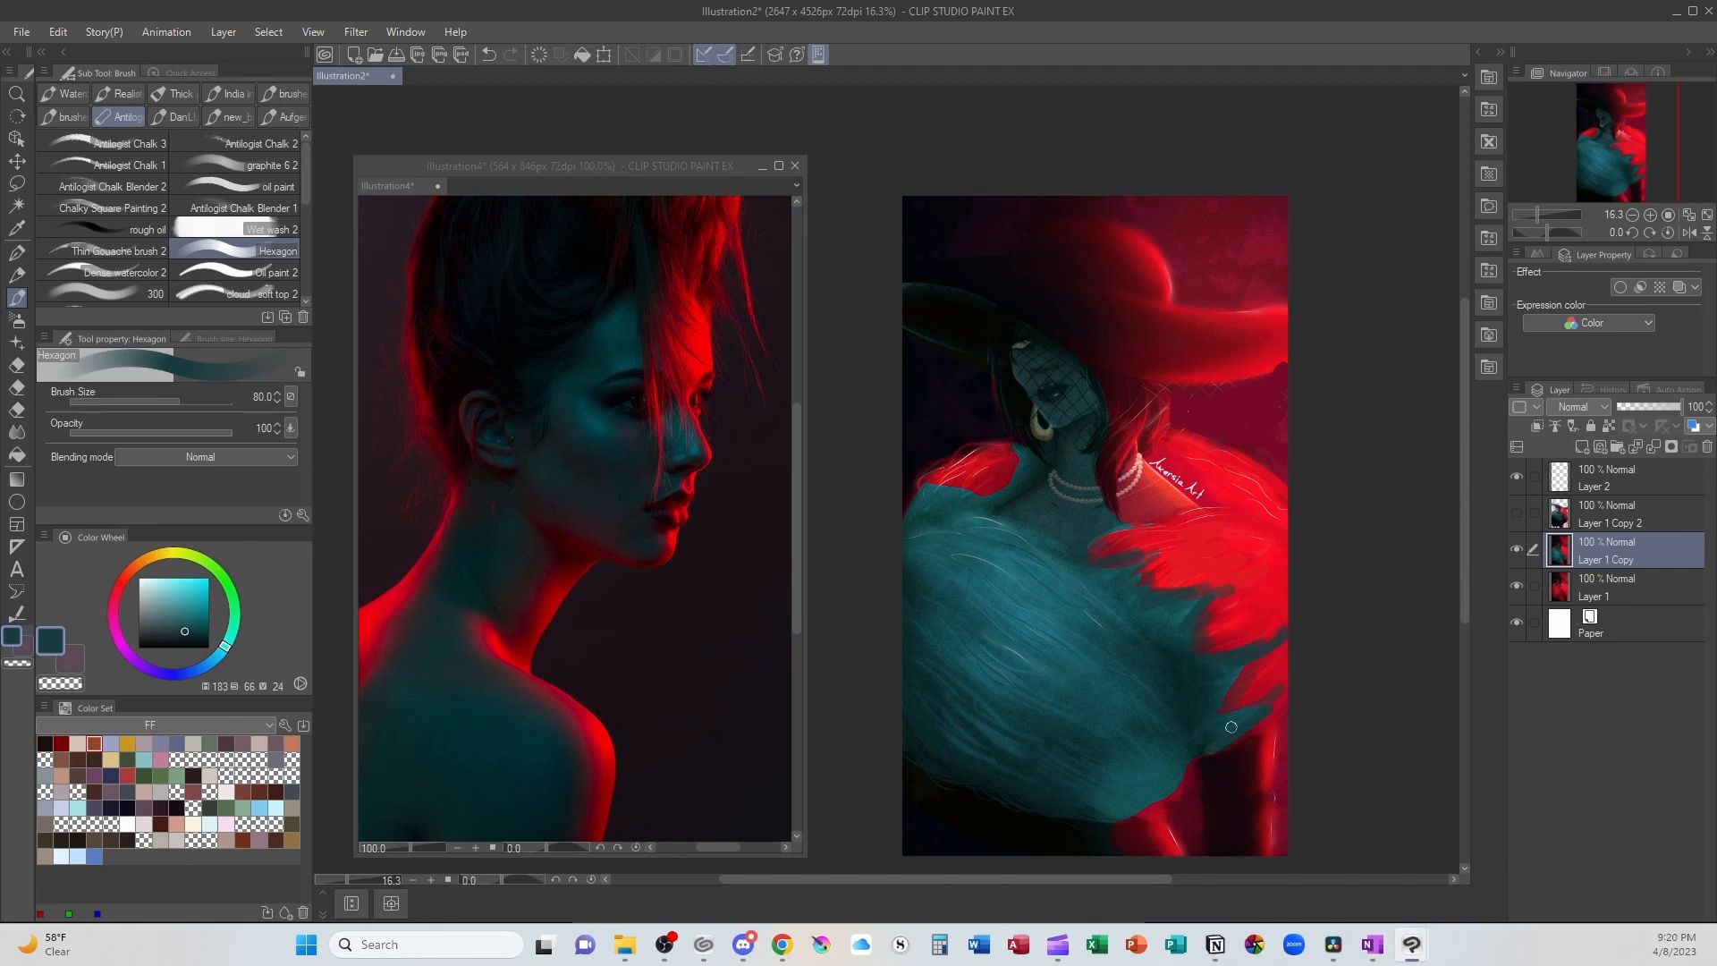
# Step: Try a sampled dark maroon shadow stroke along the boundary of the fur and undo it
pyautogui.keyDown('alt'); pyautogui.click(1201, 626); pyautogui.keyUp('alt')
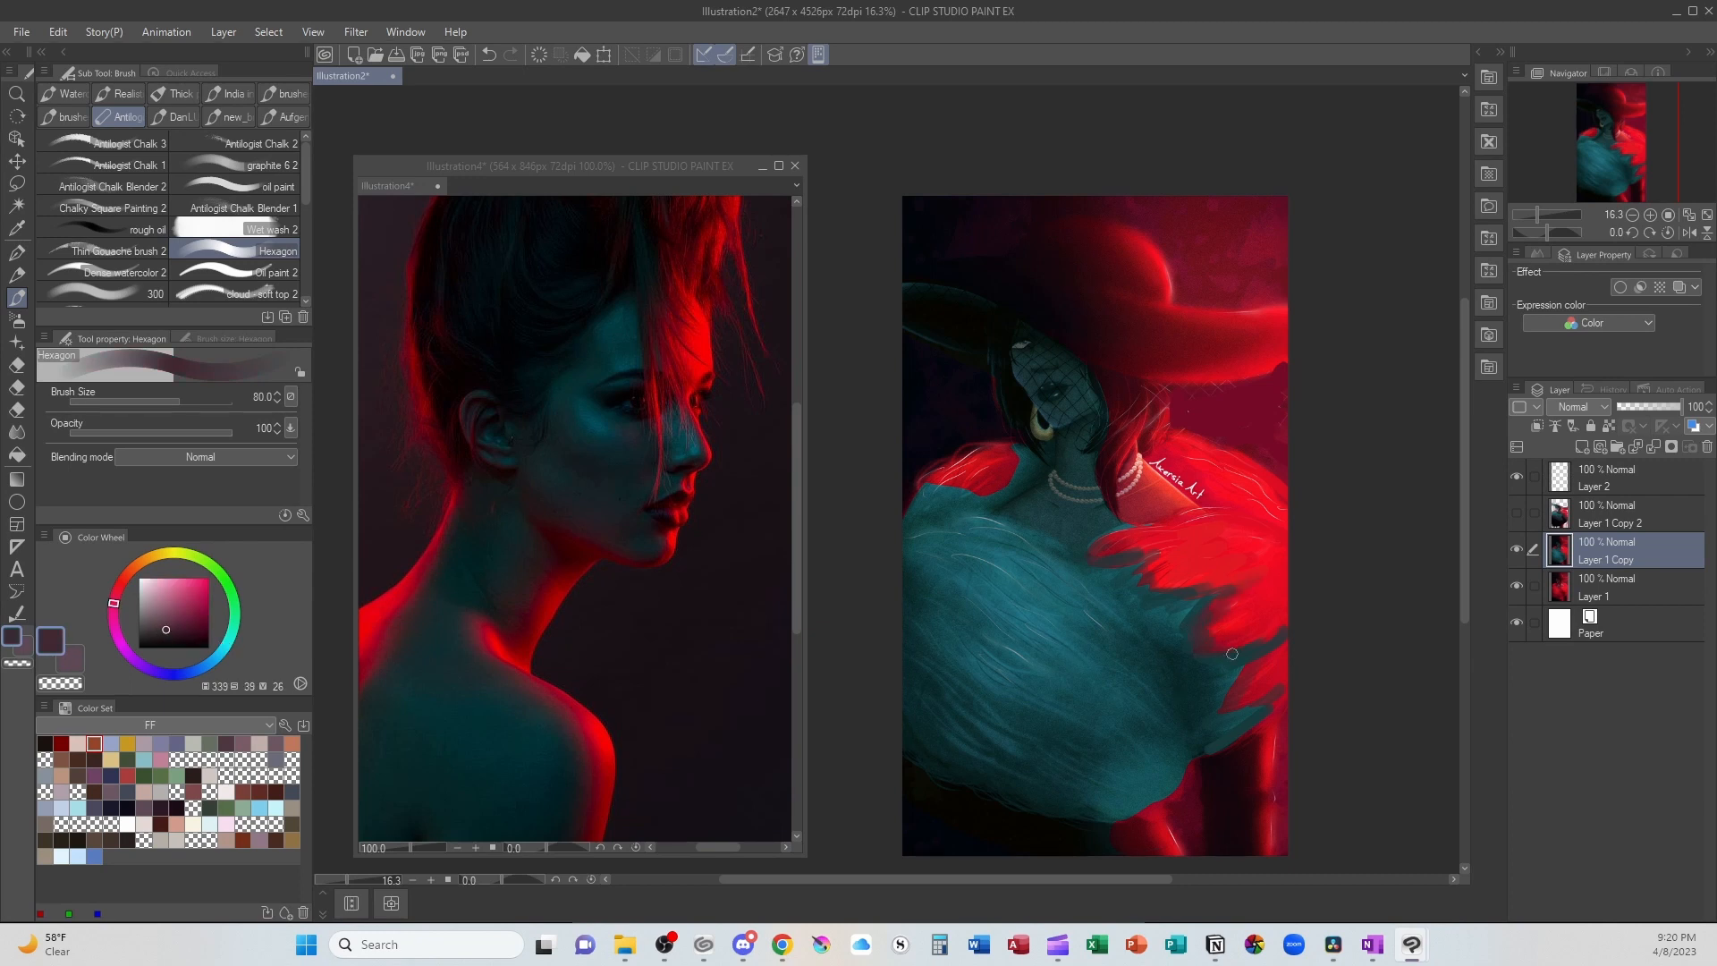
pyautogui.moveTo(1088, 553)
pyautogui.mouseDown()
pyautogui.moveTo(1124, 560)
pyautogui.moveTo(1131, 603)
pyautogui.moveTo(1097, 579)
pyautogui.moveTo(1194, 705)
pyautogui.mouseUp()
pyautogui.hotkey('ctrl', 'z')
# Step: Sample near-black from the dark background and paint shadow strokes along the fold between the teal and red fur
pyautogui.keyDown('alt'); pyautogui.click(1009, 818); pyautogui.keyUp('alt')
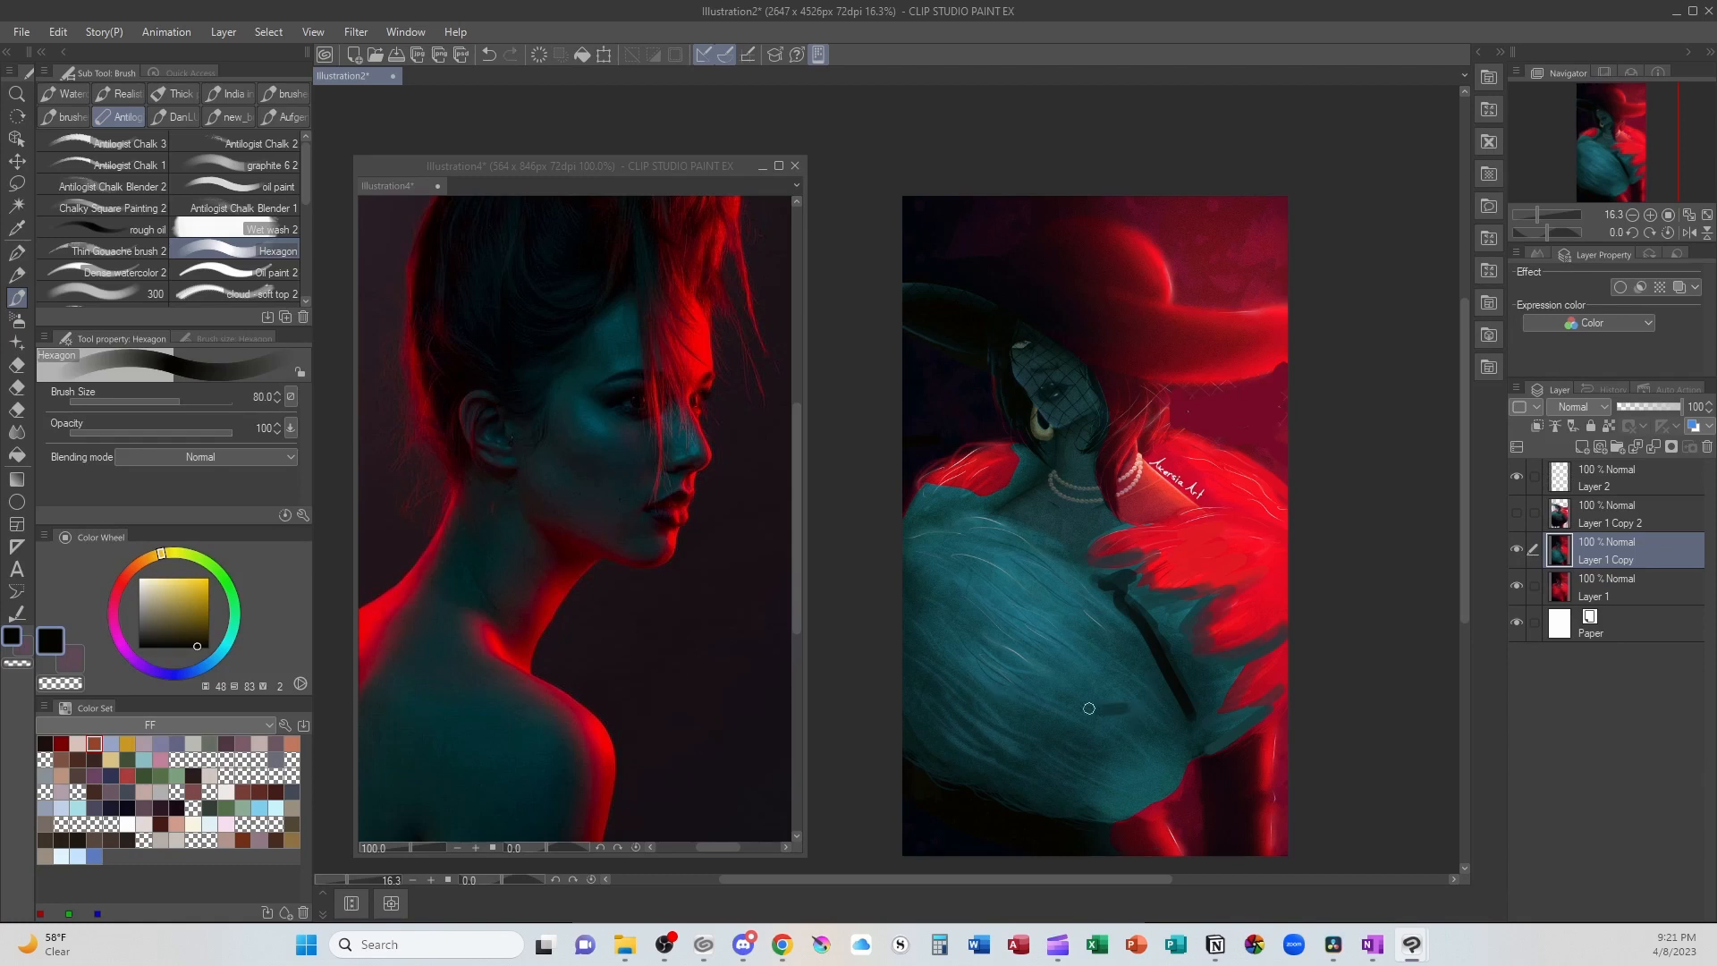
pyautogui.moveTo(1186, 696)
pyautogui.mouseDown()
pyautogui.moveTo(1202, 738)
pyautogui.moveTo(1265, 702)
pyautogui.mouseUp()
pyautogui.moveTo(1180, 633)
pyautogui.mouseDown()
pyautogui.moveTo(1161, 617)
pyautogui.moveTo(1168, 642)
pyautogui.moveTo(1227, 661)
pyautogui.moveTo(1213, 709)
pyautogui.mouseUp()
pyautogui.moveTo(1113, 586)
pyautogui.mouseDown()
pyautogui.moveTo(1115, 541)
pyautogui.moveTo(1082, 560)
pyautogui.moveTo(1180, 529)
pyautogui.moveTo(1108, 539)
pyautogui.mouseUp()
# Step: Sample red and dark teal from the fur and paint tufts that overlap the boundary on the right side
pyautogui.keyDown('alt'); pyautogui.click(1191, 519); pyautogui.keyUp('alt')
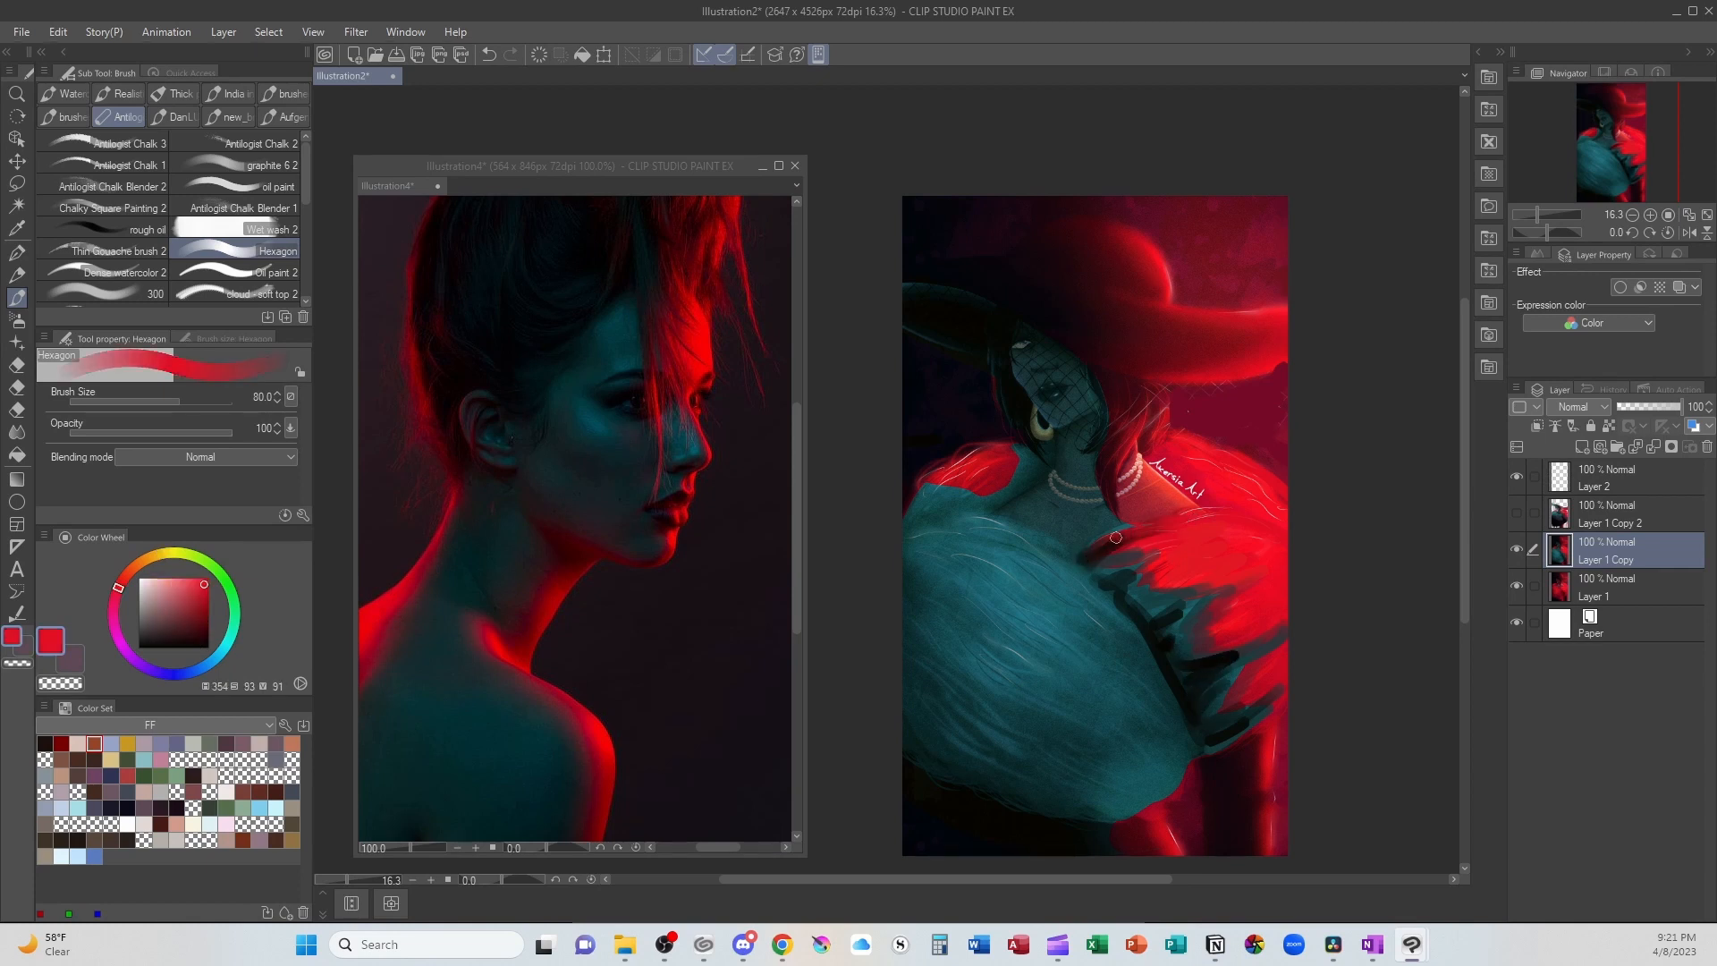
pyautogui.keyDown('alt'); pyautogui.click(1117, 572); pyautogui.keyUp('alt')
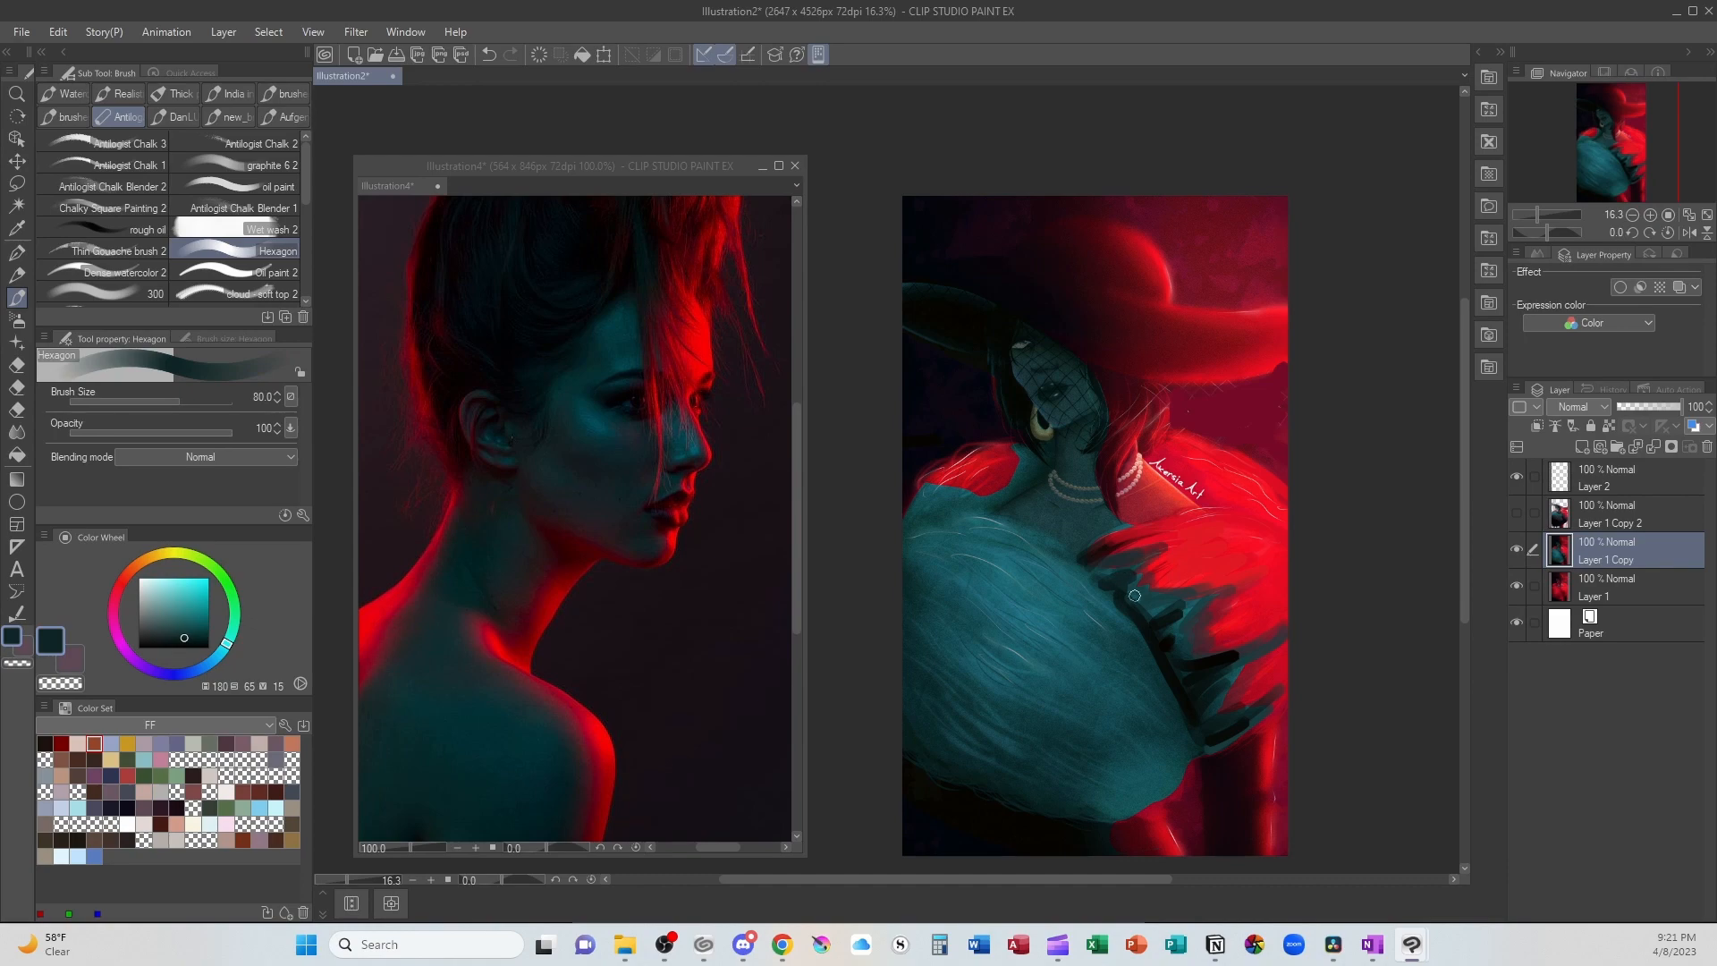
pyautogui.moveTo(1134, 595); pyautogui.dragTo(1190, 591)
pyautogui.moveTo(1189, 590)
pyautogui.mouseDown()
pyautogui.moveTo(1279, 662)
pyautogui.moveTo(1261, 653)
pyautogui.mouseUp()
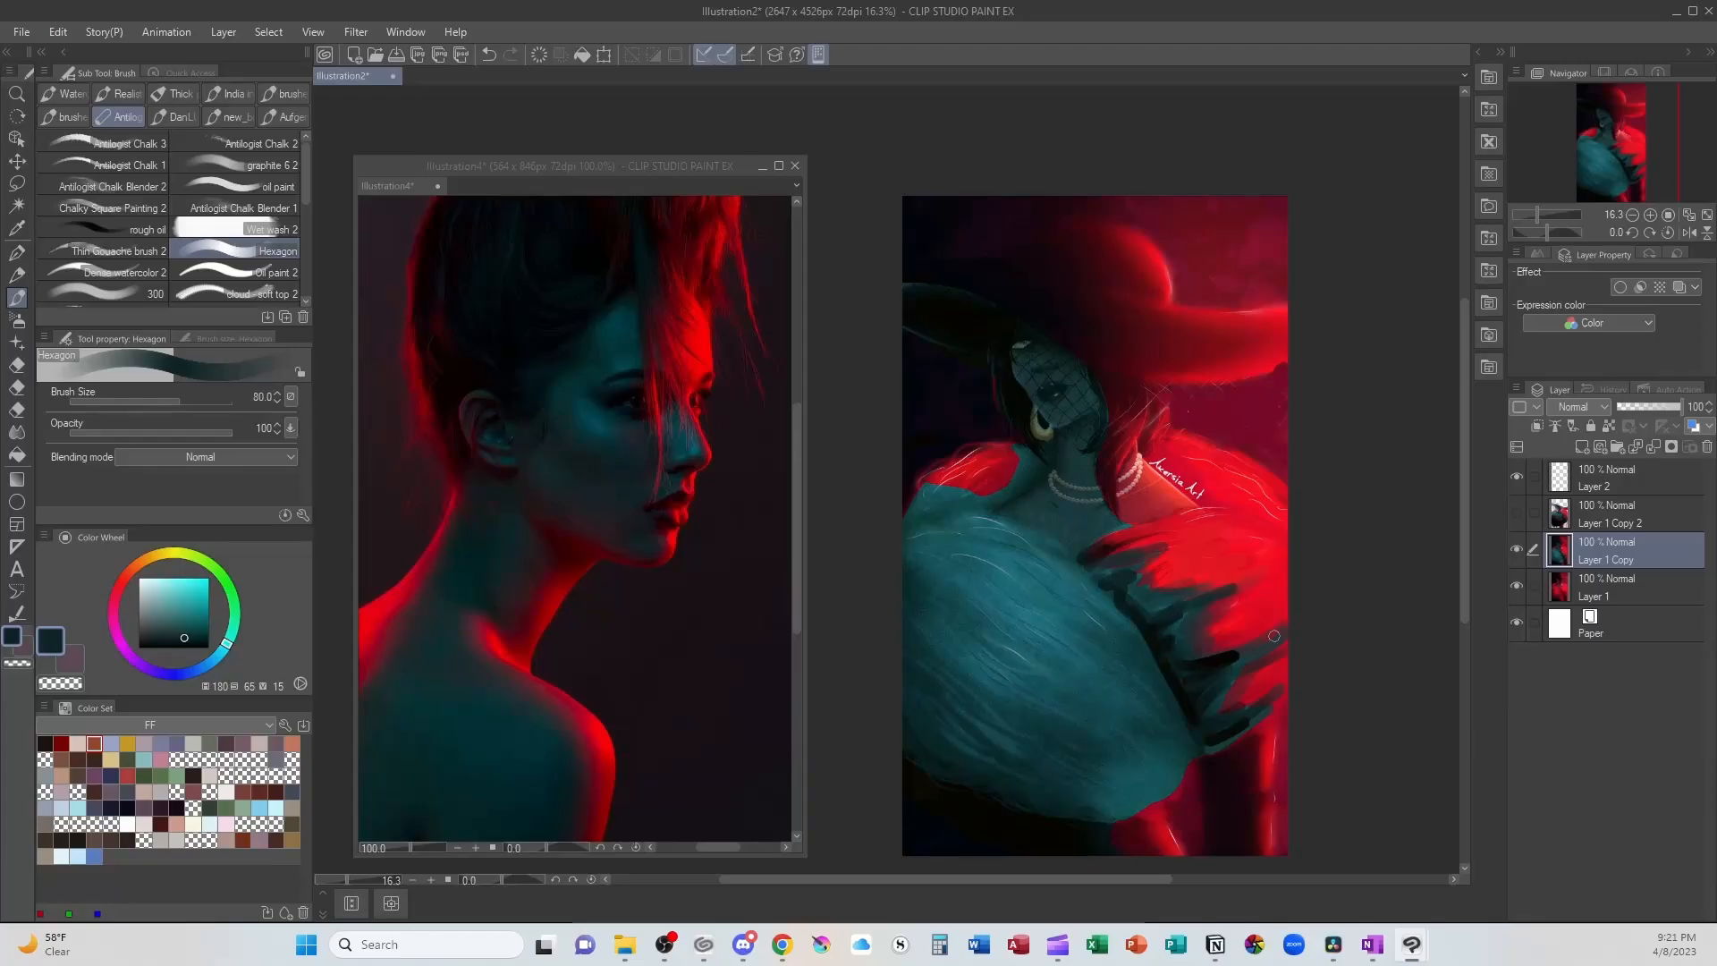
# Step: Blend the fur strokes along the teal and red boundary using Wet bleed blender 2 at size 120
pyautogui.press('j')
pyautogui.press(']')
pyautogui.press(']')
pyautogui.press(']')
pyautogui.press(']')
pyautogui.moveTo(1207, 742); pyautogui.dragTo(1284, 697)
pyautogui.moveTo(1097, 559)
pyautogui.mouseDown()
pyautogui.moveTo(1170, 529)
pyautogui.moveTo(1142, 596)
pyautogui.moveTo(1194, 624)
pyautogui.moveTo(1285, 632)
pyautogui.mouseUp()
pyautogui.moveTo(1141, 517); pyautogui.dragTo(1093, 540)
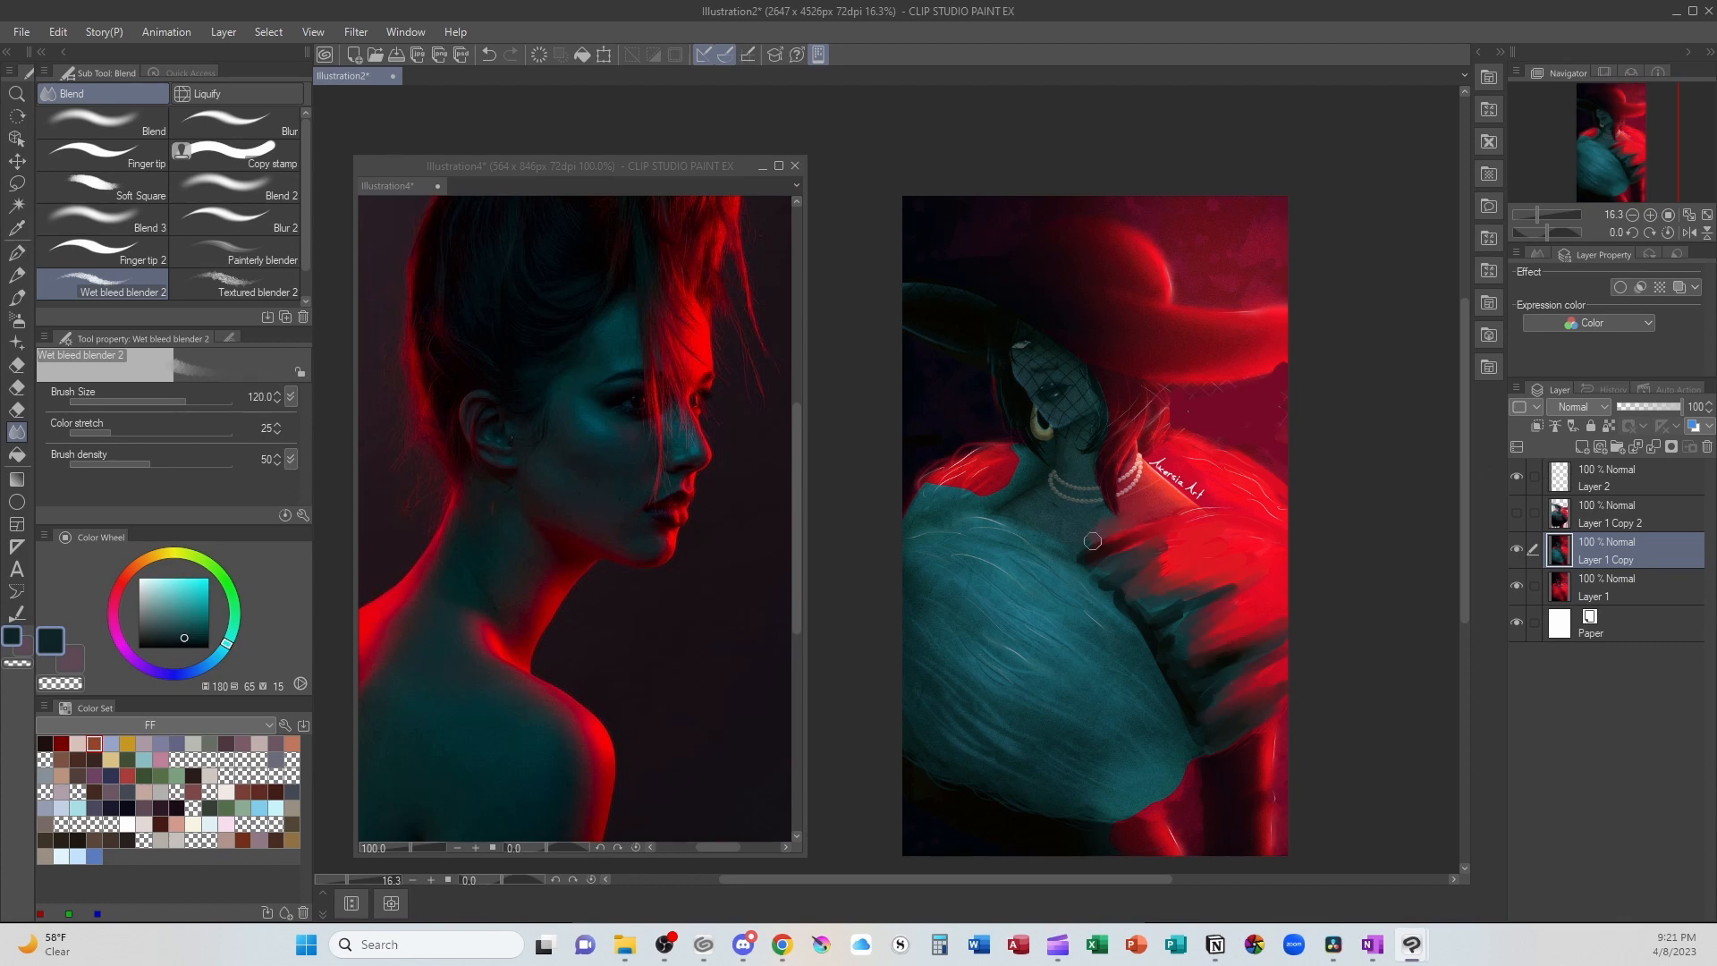
# Step: Blend the teal and red shoulder fur near the canvas edge and enlarge Wet bleed blender 2 to size 170
pyautogui.moveTo(1001, 487)
pyautogui.mouseDown()
pyautogui.moveTo(923, 512)
pyautogui.moveTo(1023, 456)
pyautogui.moveTo(915, 510)
pyautogui.mouseUp()
pyautogui.keyDown('alt'); pyautogui.click(913, 519); pyautogui.keyUp('alt')
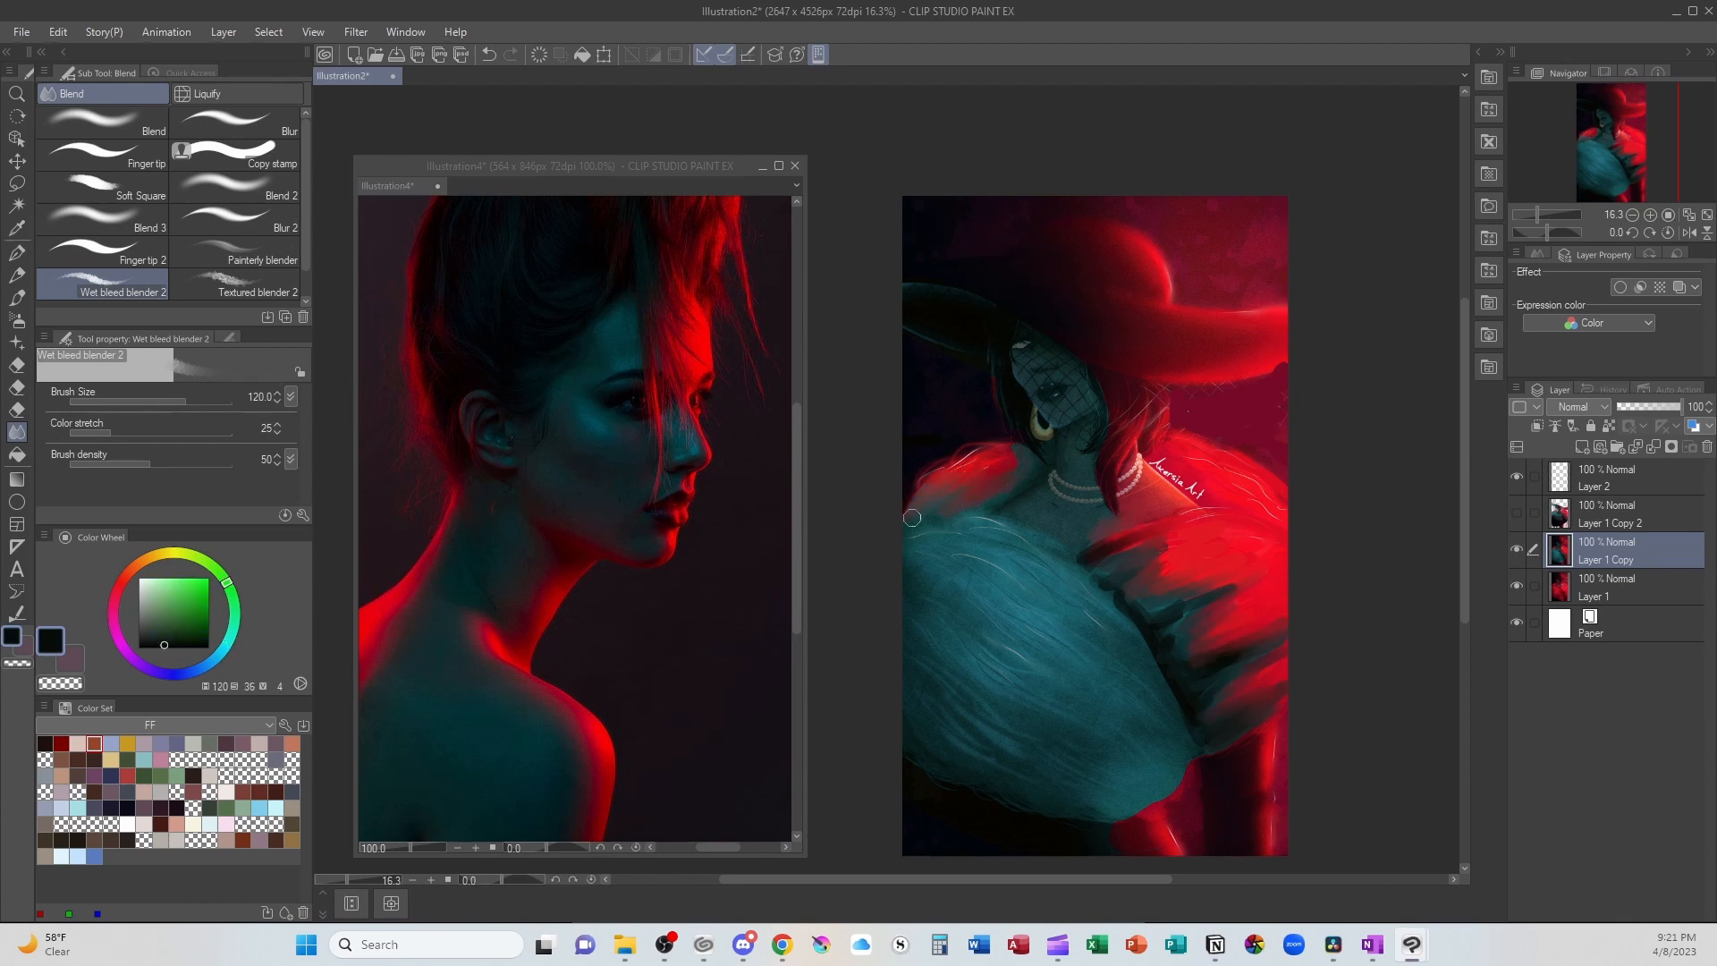
pyautogui.keyDown('alt'); pyautogui.click(951, 811); pyautogui.keyUp('alt')
pyautogui.press(']')
pyautogui.press(']')
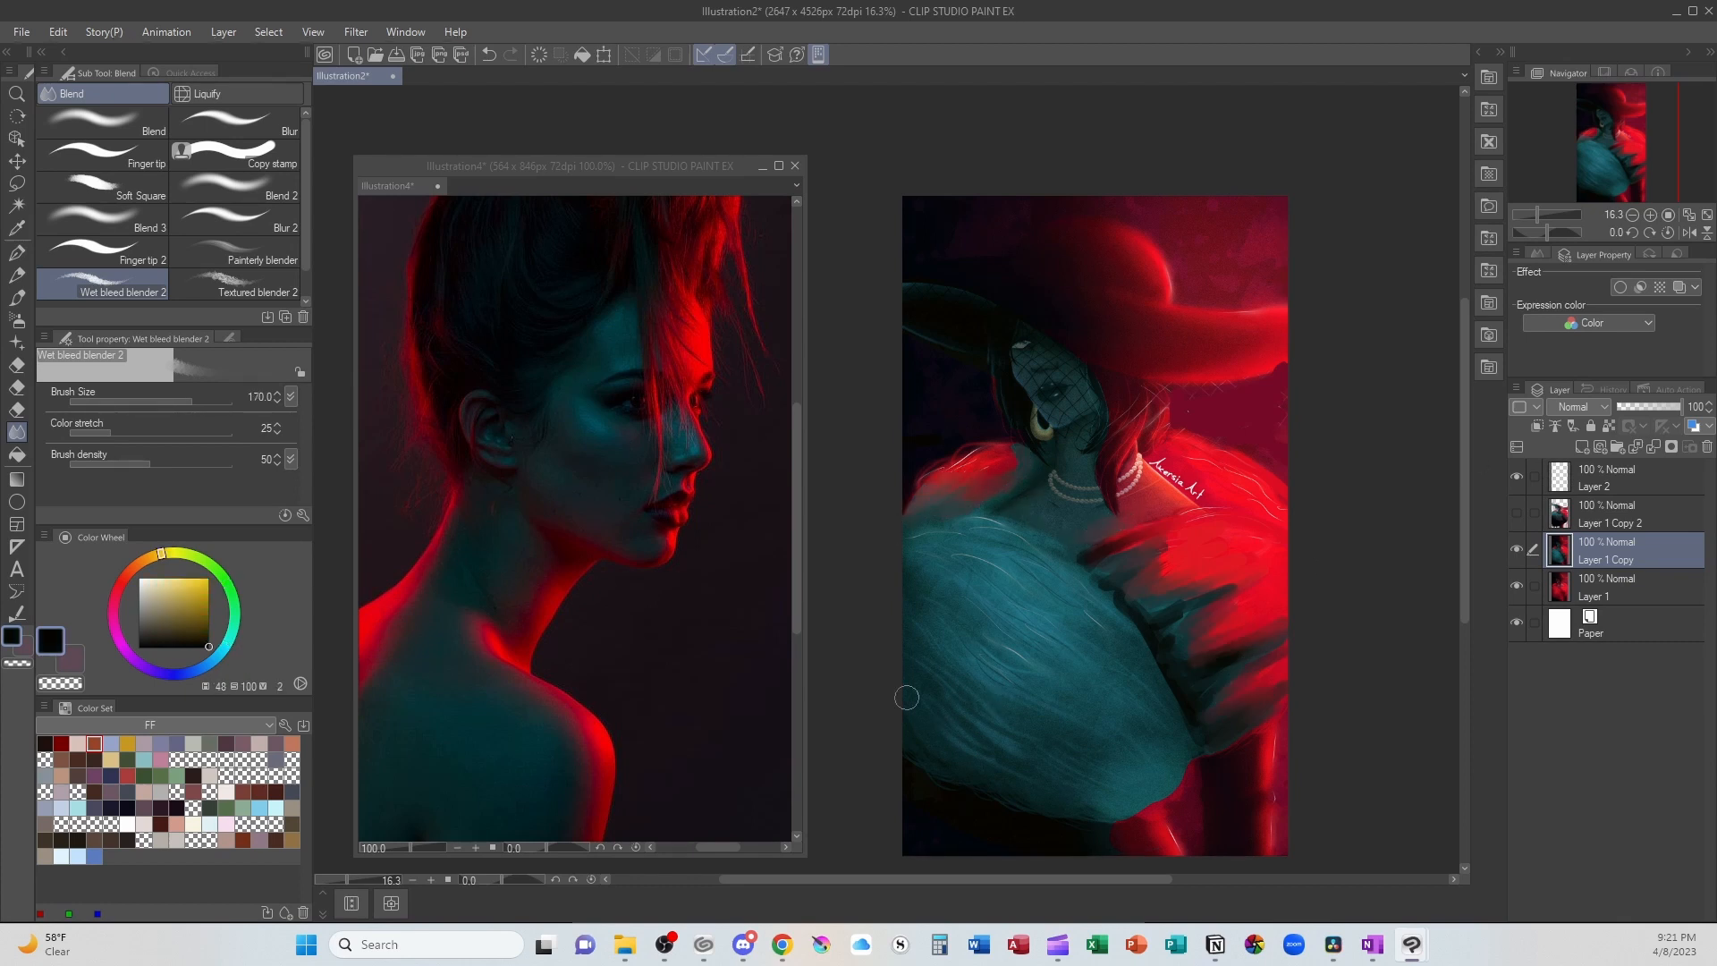
# Step: Paint near-black shadow strokes sampled from below the fur across the lower teal fur, using the Hexagon brush at size 80
pyautogui.press('b')
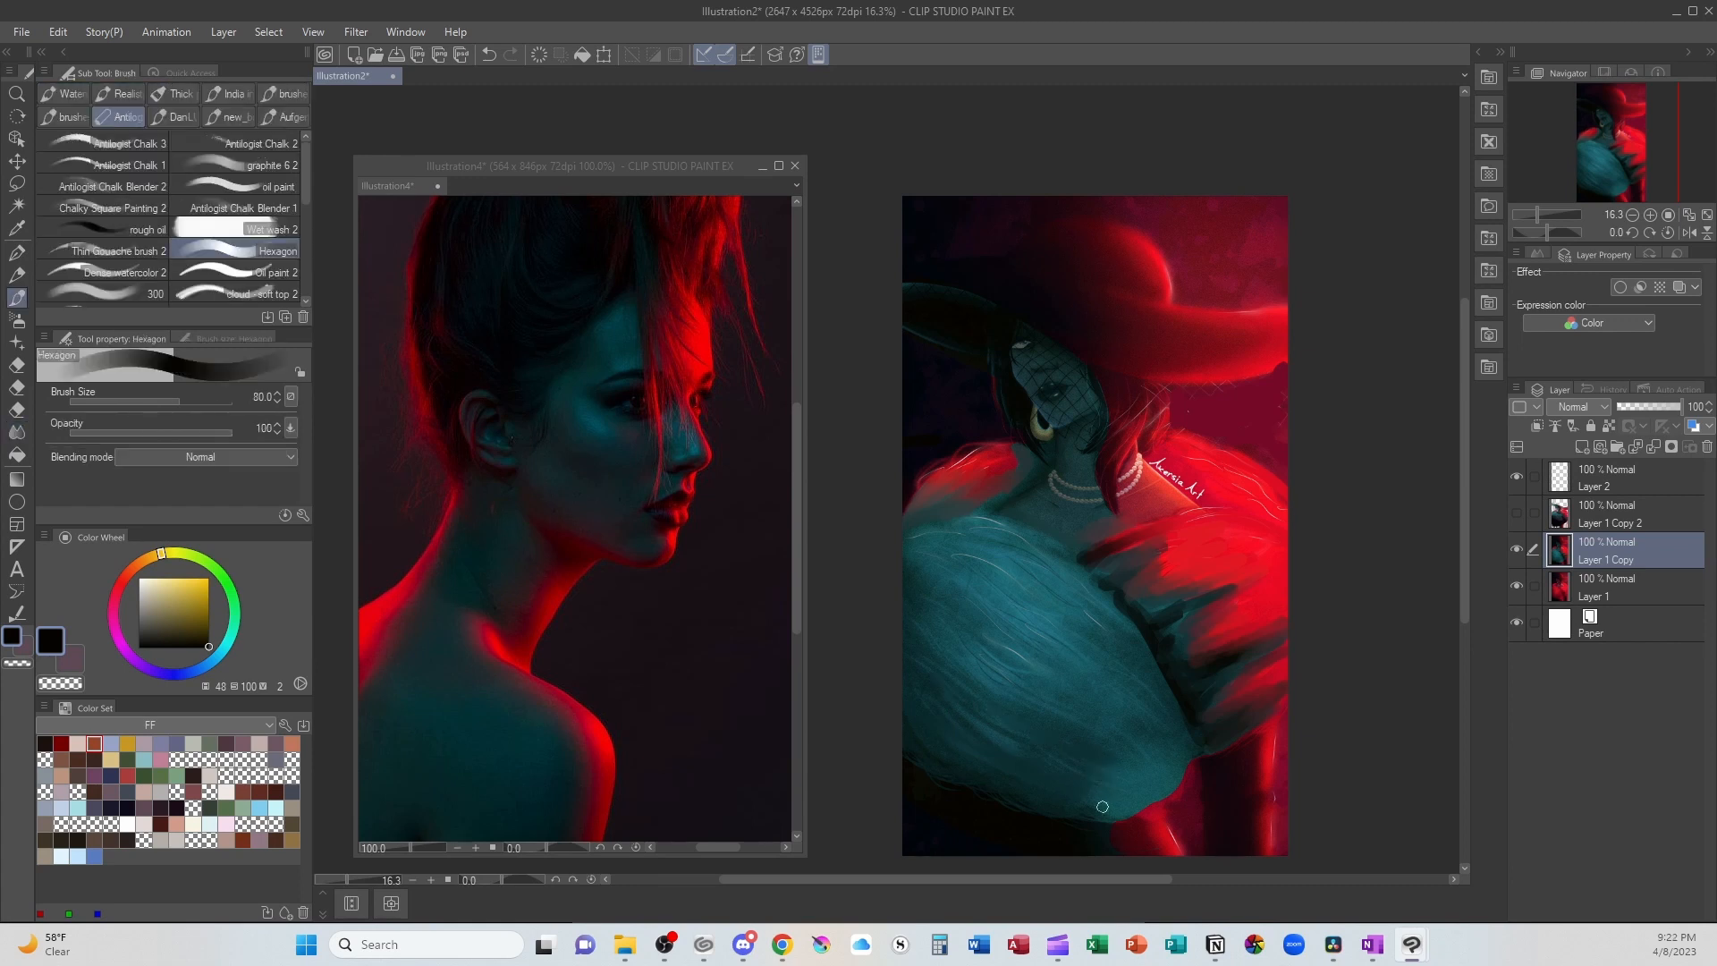
pyautogui.keyDown('alt'); pyautogui.click(1062, 827); pyautogui.keyUp('alt')
pyautogui.moveTo(922, 660)
pyautogui.mouseDown()
pyautogui.moveTo(1057, 753)
pyautogui.moveTo(1167, 771)
pyautogui.mouseUp()
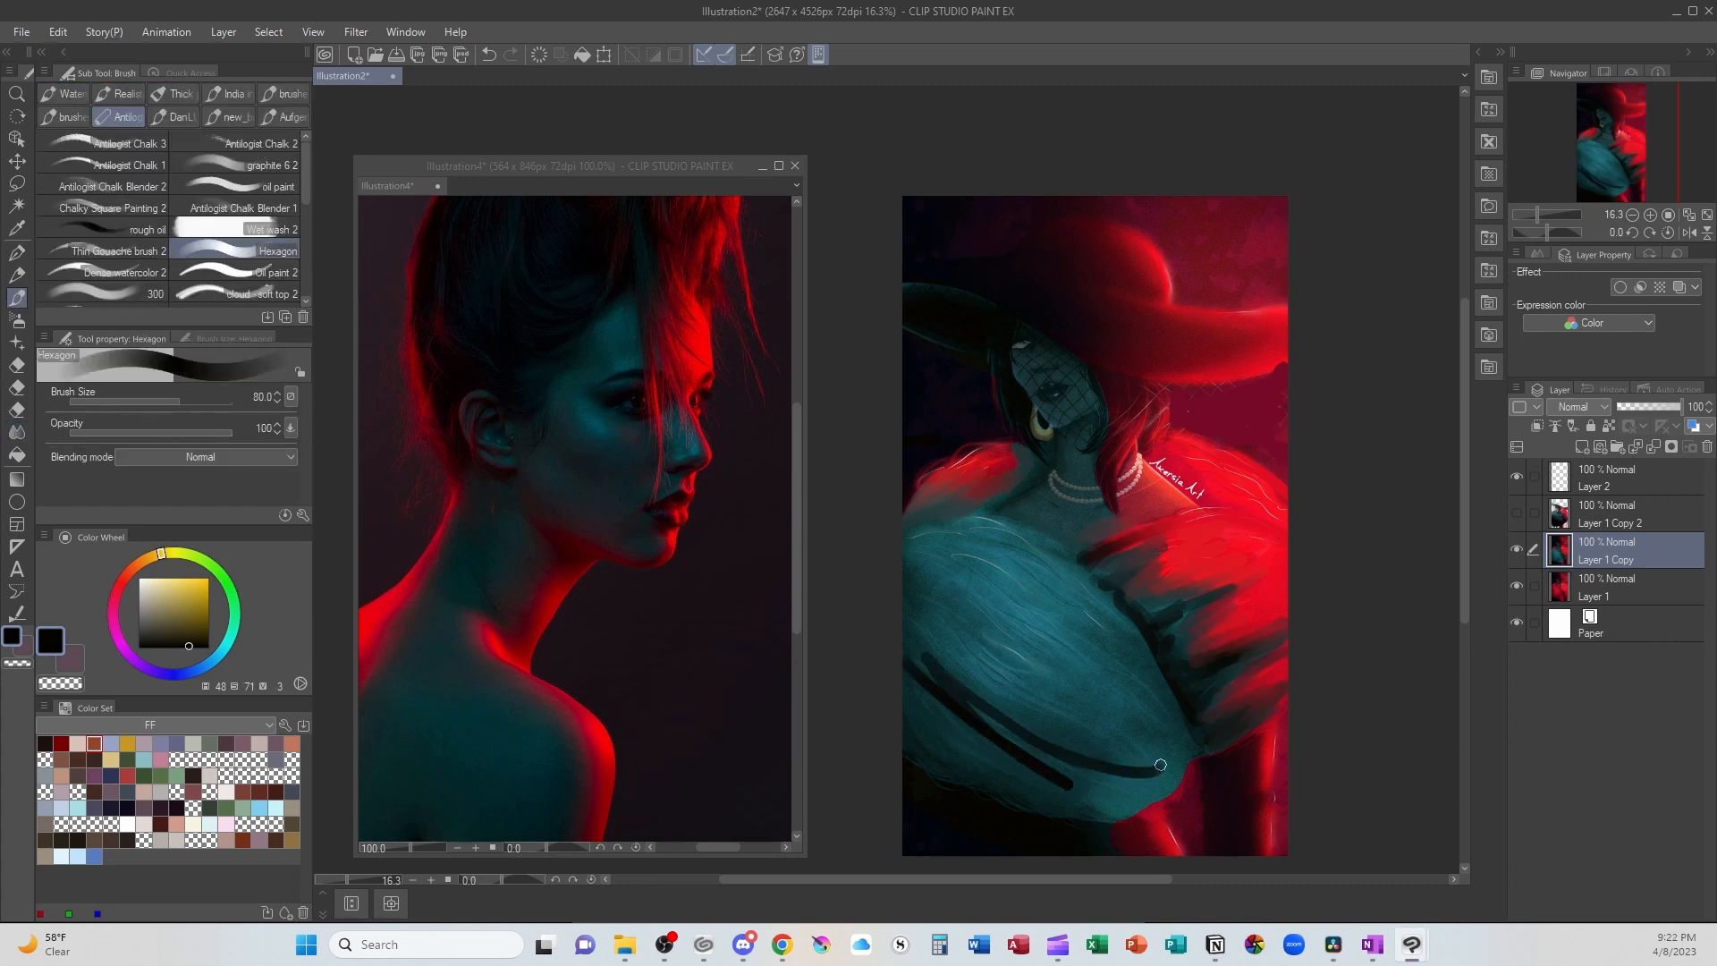
pyautogui.moveTo(1078, 810)
pyautogui.mouseDown()
pyautogui.moveTo(1158, 785)
pyautogui.moveTo(1108, 820)
pyautogui.moveTo(1094, 780)
pyautogui.mouseUp()
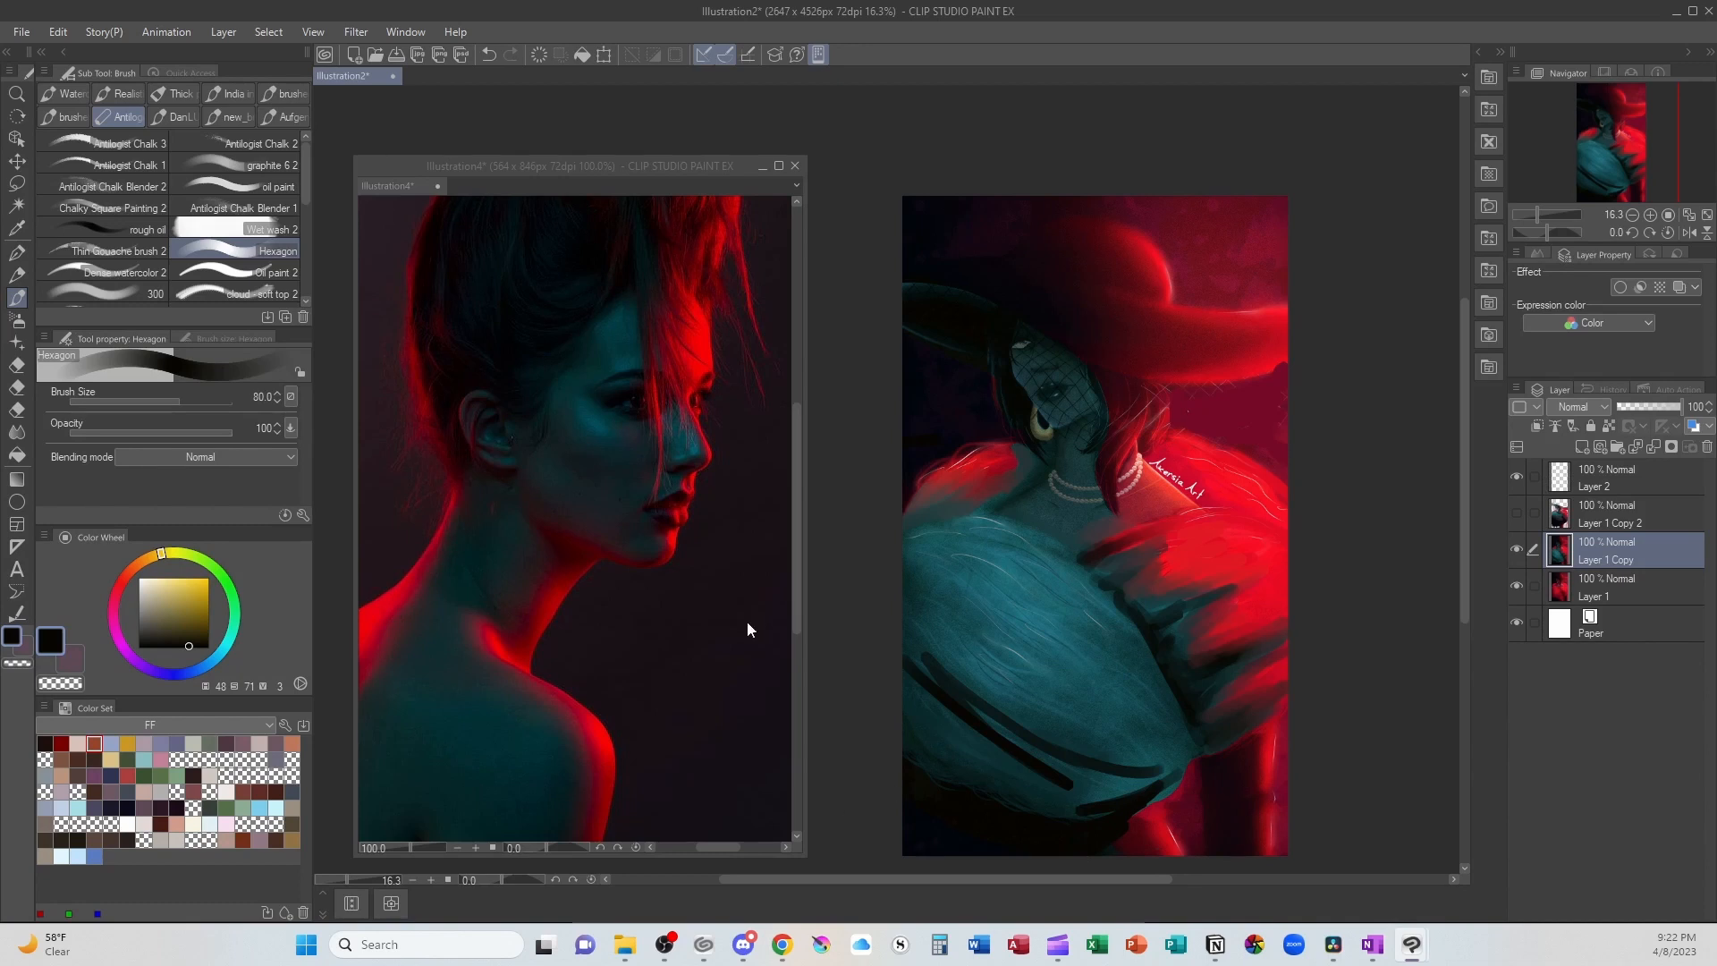
pyautogui.moveTo(984, 716)
pyautogui.mouseDown()
pyautogui.moveTo(915, 671)
pyautogui.moveTo(1008, 762)
pyautogui.moveTo(902, 687)
pyautogui.moveTo(1011, 769)
pyautogui.mouseUp()
pyautogui.moveTo(914, 721)
pyautogui.mouseDown()
pyautogui.moveTo(1001, 781)
pyautogui.moveTo(991, 789)
pyautogui.moveTo(904, 742)
pyautogui.moveTo(1084, 801)
pyautogui.moveTo(1104, 802)
pyautogui.moveTo(969, 747)
pyautogui.moveTo(1165, 784)
pyautogui.moveTo(1048, 770)
pyautogui.moveTo(1084, 779)
pyautogui.moveTo(925, 696)
pyautogui.moveTo(1117, 787)
pyautogui.moveTo(969, 770)
pyautogui.moveTo(1045, 802)
pyautogui.moveTo(882, 715)
pyautogui.moveTo(1023, 794)
pyautogui.mouseUp()
pyautogui.moveTo(921, 761)
pyautogui.mouseDown()
pyautogui.moveTo(1098, 805)
pyautogui.moveTo(1025, 790)
pyautogui.moveTo(1163, 785)
pyautogui.mouseUp()
pyautogui.moveTo(1019, 677); pyautogui.dragTo(1129, 758)
pyautogui.moveTo(1048, 703)
pyautogui.mouseDown()
pyautogui.moveTo(1099, 708)
pyautogui.moveTo(1156, 765)
pyautogui.moveTo(1073, 654)
pyautogui.moveTo(1162, 704)
pyautogui.mouseUp()
pyautogui.moveTo(903, 616)
pyautogui.mouseDown()
pyautogui.moveTo(970, 671)
pyautogui.moveTo(939, 594)
pyautogui.moveTo(979, 657)
pyautogui.moveTo(899, 615)
pyautogui.moveTo(1028, 736)
pyautogui.moveTo(1010, 661)
pyautogui.moveTo(913, 567)
pyautogui.moveTo(1062, 702)
pyautogui.mouseUp()
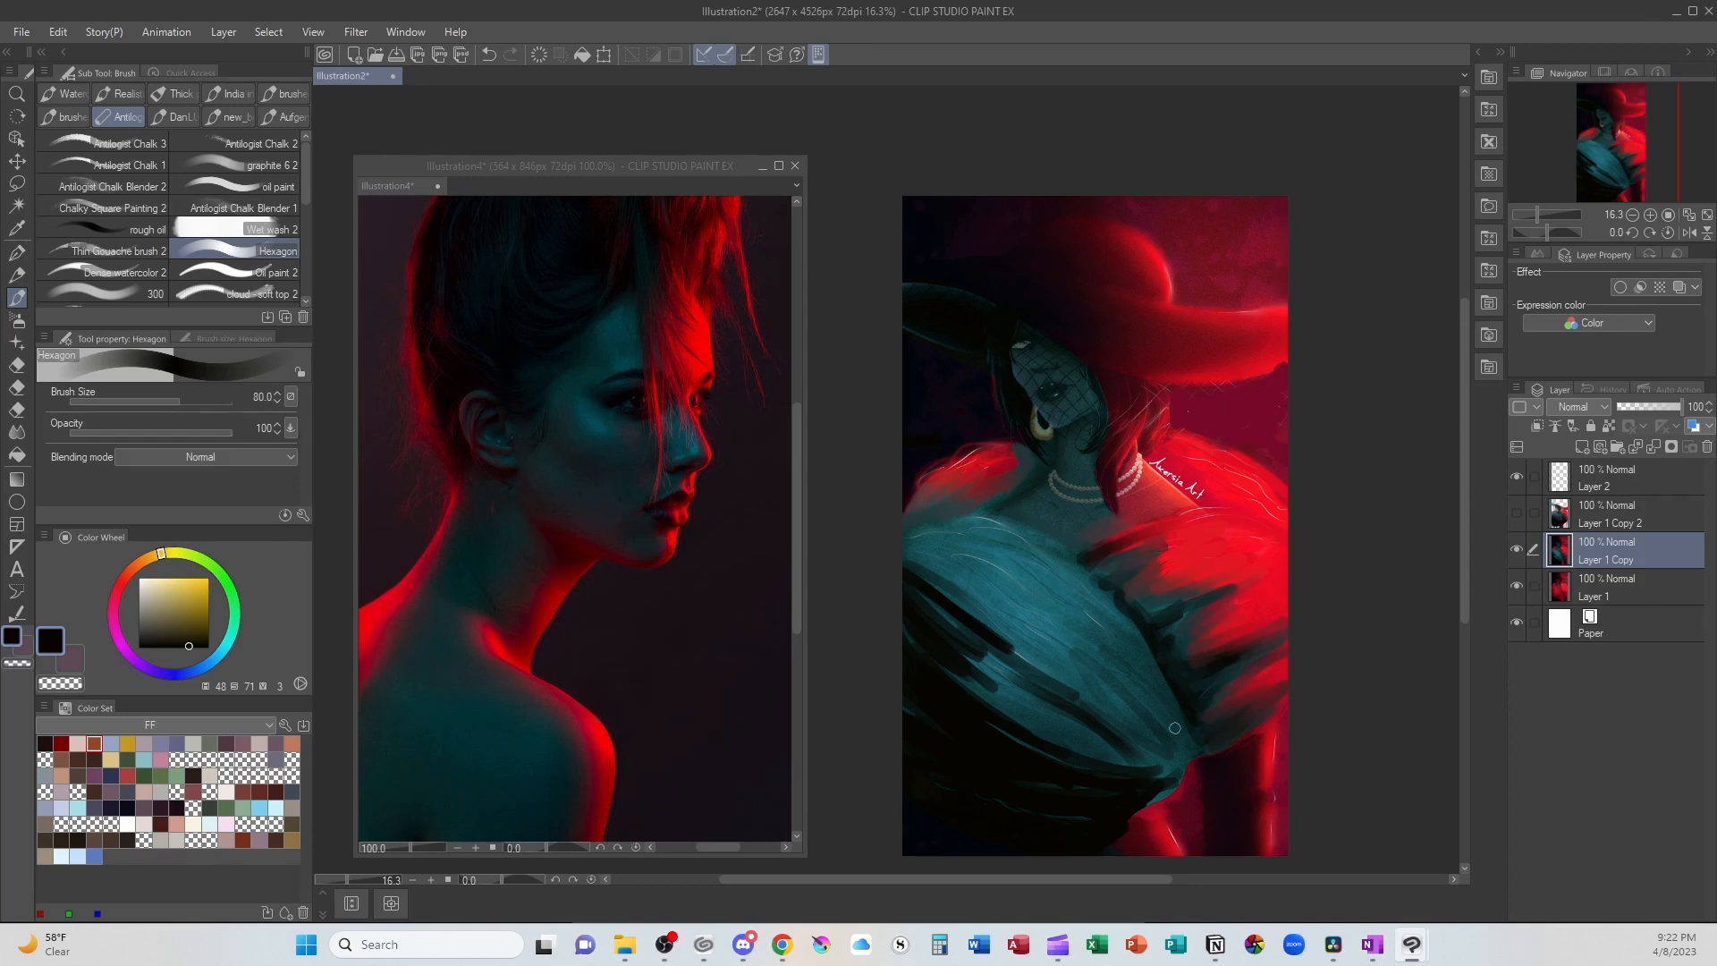
# Step: Paint broad strokes of sampled teal over the upper and middle fur, overlapping the dark shadows, with the Hexagon brush at size 200
pyautogui.press(']')
pyautogui.press(']')
pyautogui.press(']')
pyautogui.press(']')
pyautogui.keyDown('alt'); pyautogui.click(994, 595); pyautogui.keyUp('alt')
pyautogui.moveTo(923, 561)
pyautogui.mouseDown()
pyautogui.moveTo(999, 631)
pyautogui.moveTo(929, 582)
pyautogui.moveTo(978, 628)
pyautogui.moveTo(1079, 683)
pyautogui.moveTo(1109, 683)
pyautogui.moveTo(1034, 548)
pyautogui.moveTo(1111, 625)
pyautogui.mouseUp()
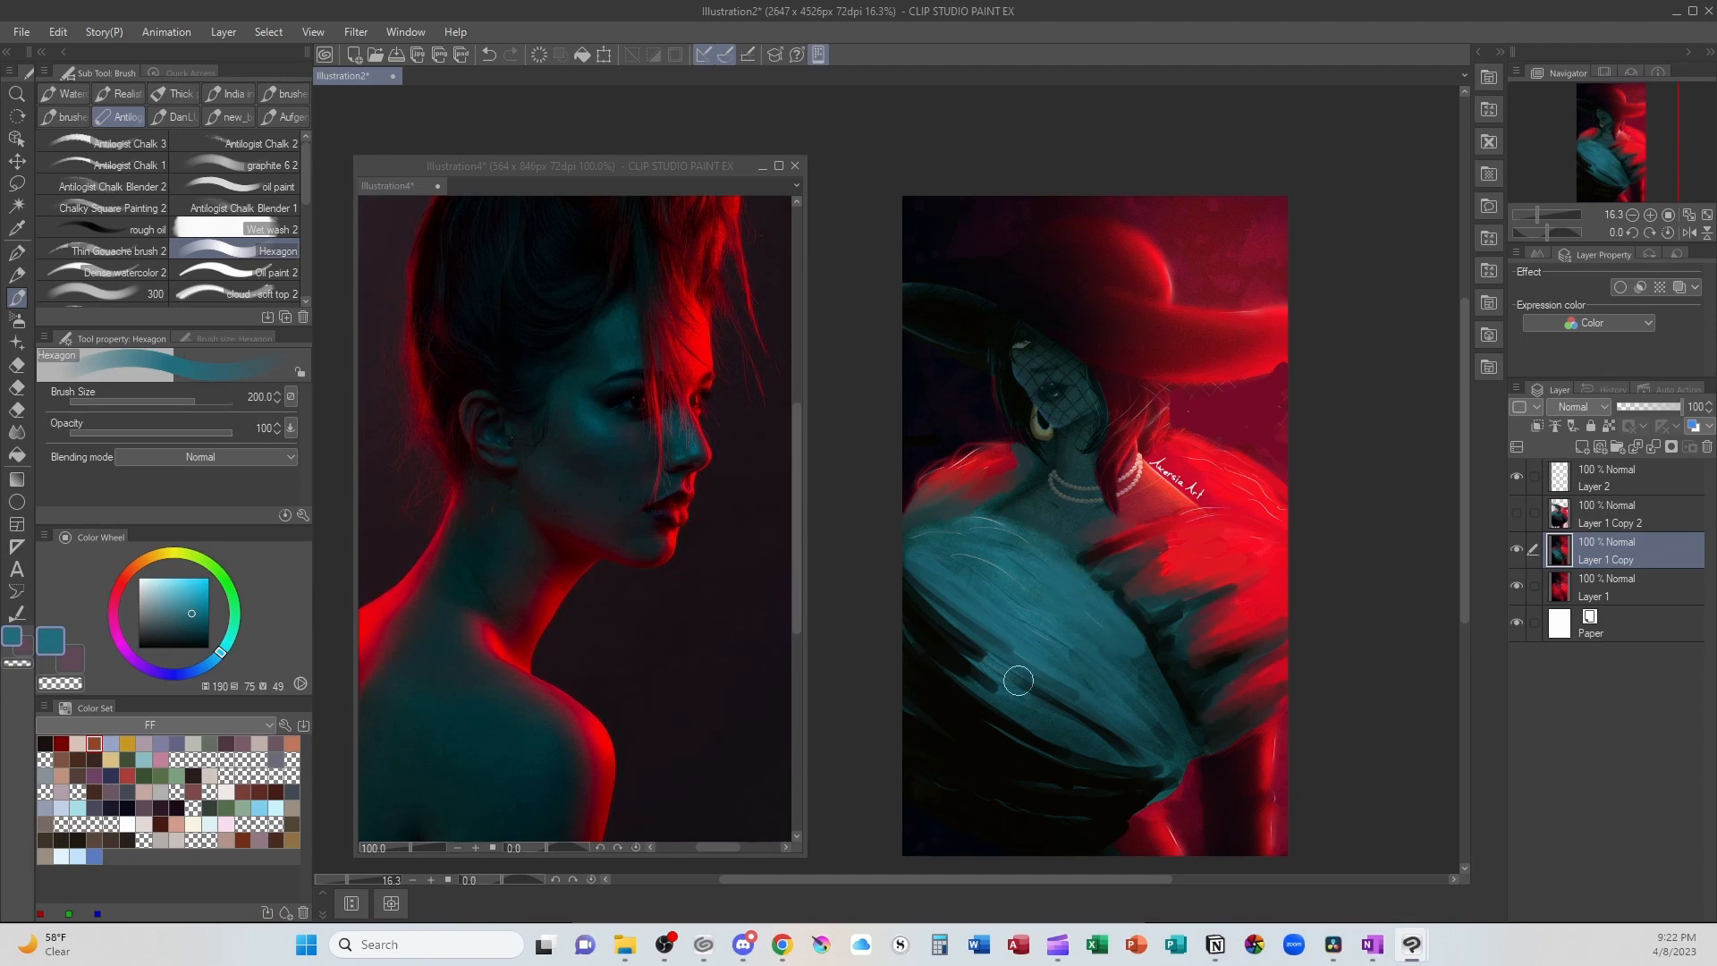
pyautogui.moveTo(1016, 674)
pyautogui.mouseDown()
pyautogui.moveTo(1031, 731)
pyautogui.moveTo(895, 627)
pyautogui.moveTo(1002, 726)
pyautogui.moveTo(948, 708)
pyautogui.moveTo(1129, 786)
pyautogui.moveTo(1082, 706)
pyautogui.mouseUp()
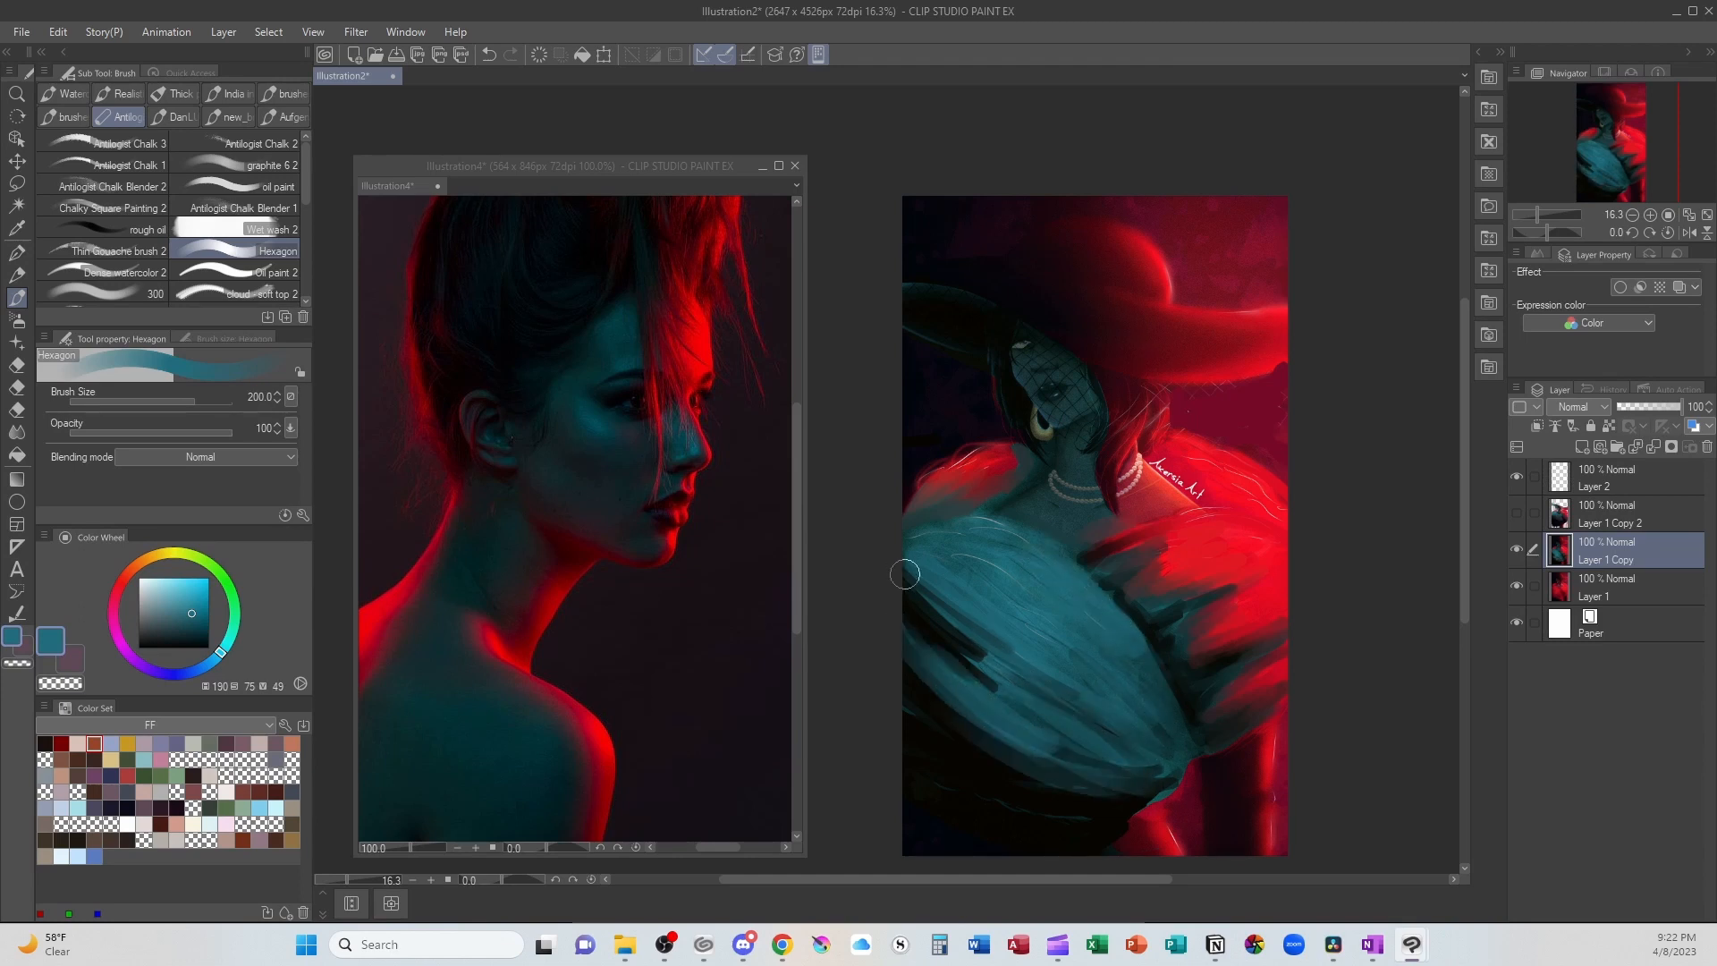
pyautogui.moveTo(904, 574); pyautogui.dragTo(1017, 685)
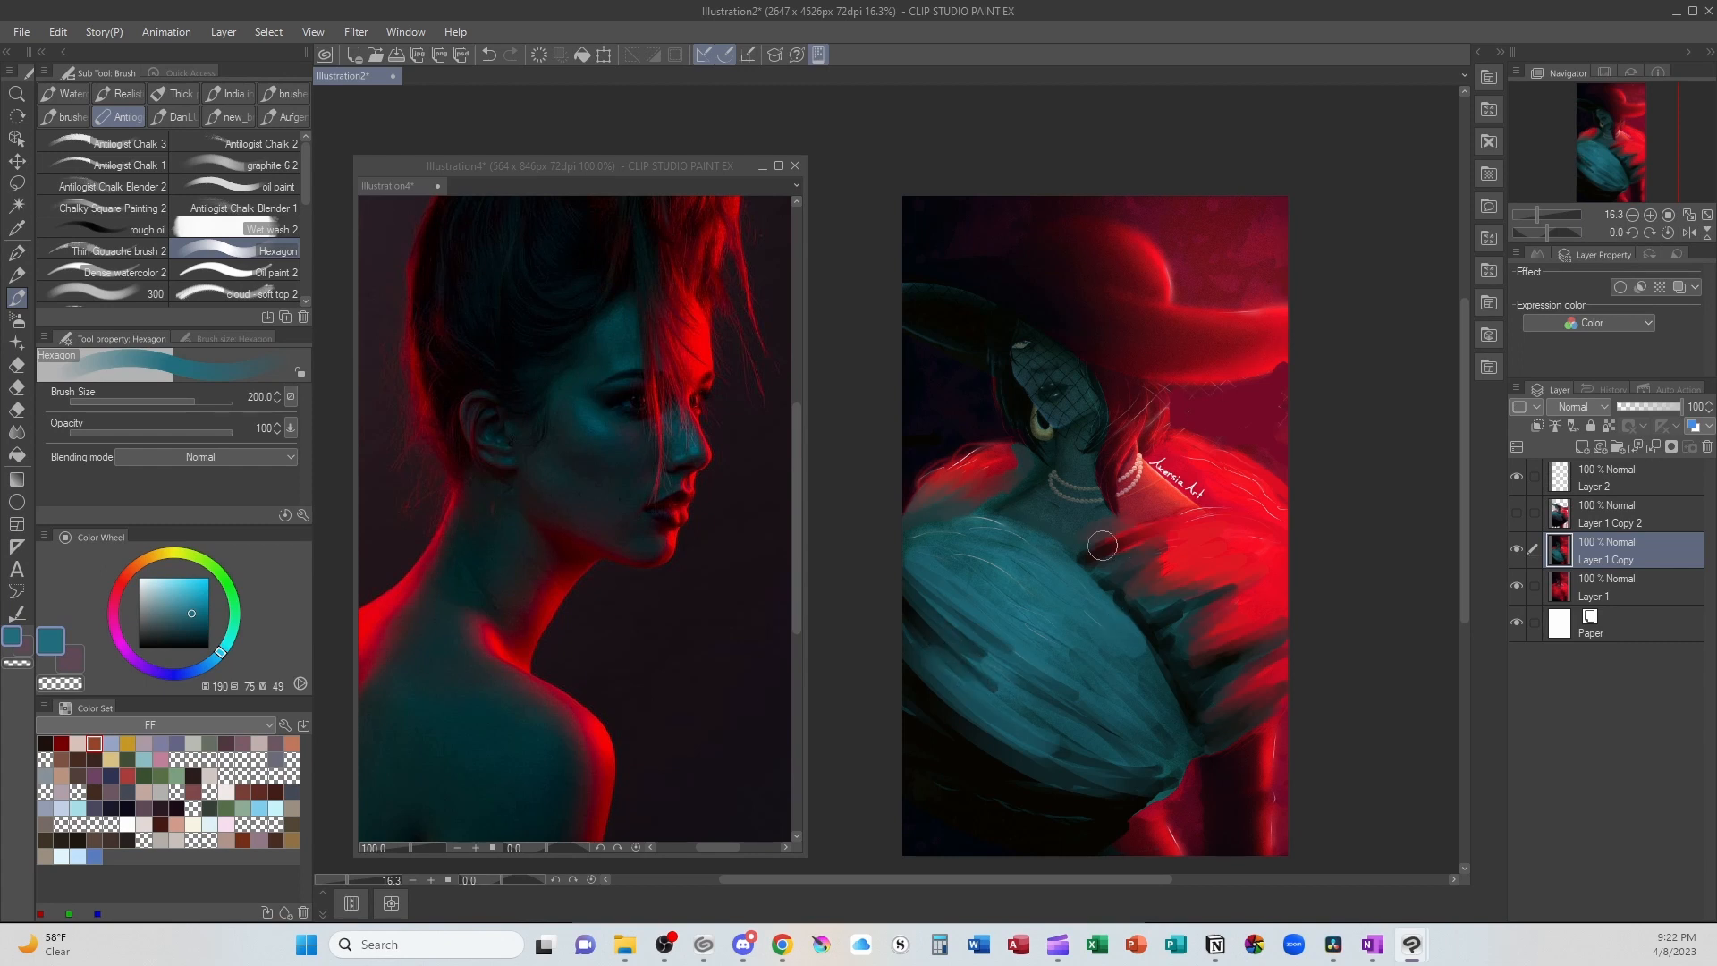
# Step: Carry the teal strokes across the fold into the red fur and deepen the lower fur edge with sampled near-black
pyautogui.moveTo(1153, 592)
pyautogui.mouseDown()
pyautogui.moveTo(1208, 598)
pyautogui.moveTo(1186, 648)
pyautogui.moveTo(1213, 644)
pyautogui.moveTo(1195, 678)
pyautogui.moveTo(1227, 673)
pyautogui.moveTo(1220, 735)
pyautogui.mouseUp()
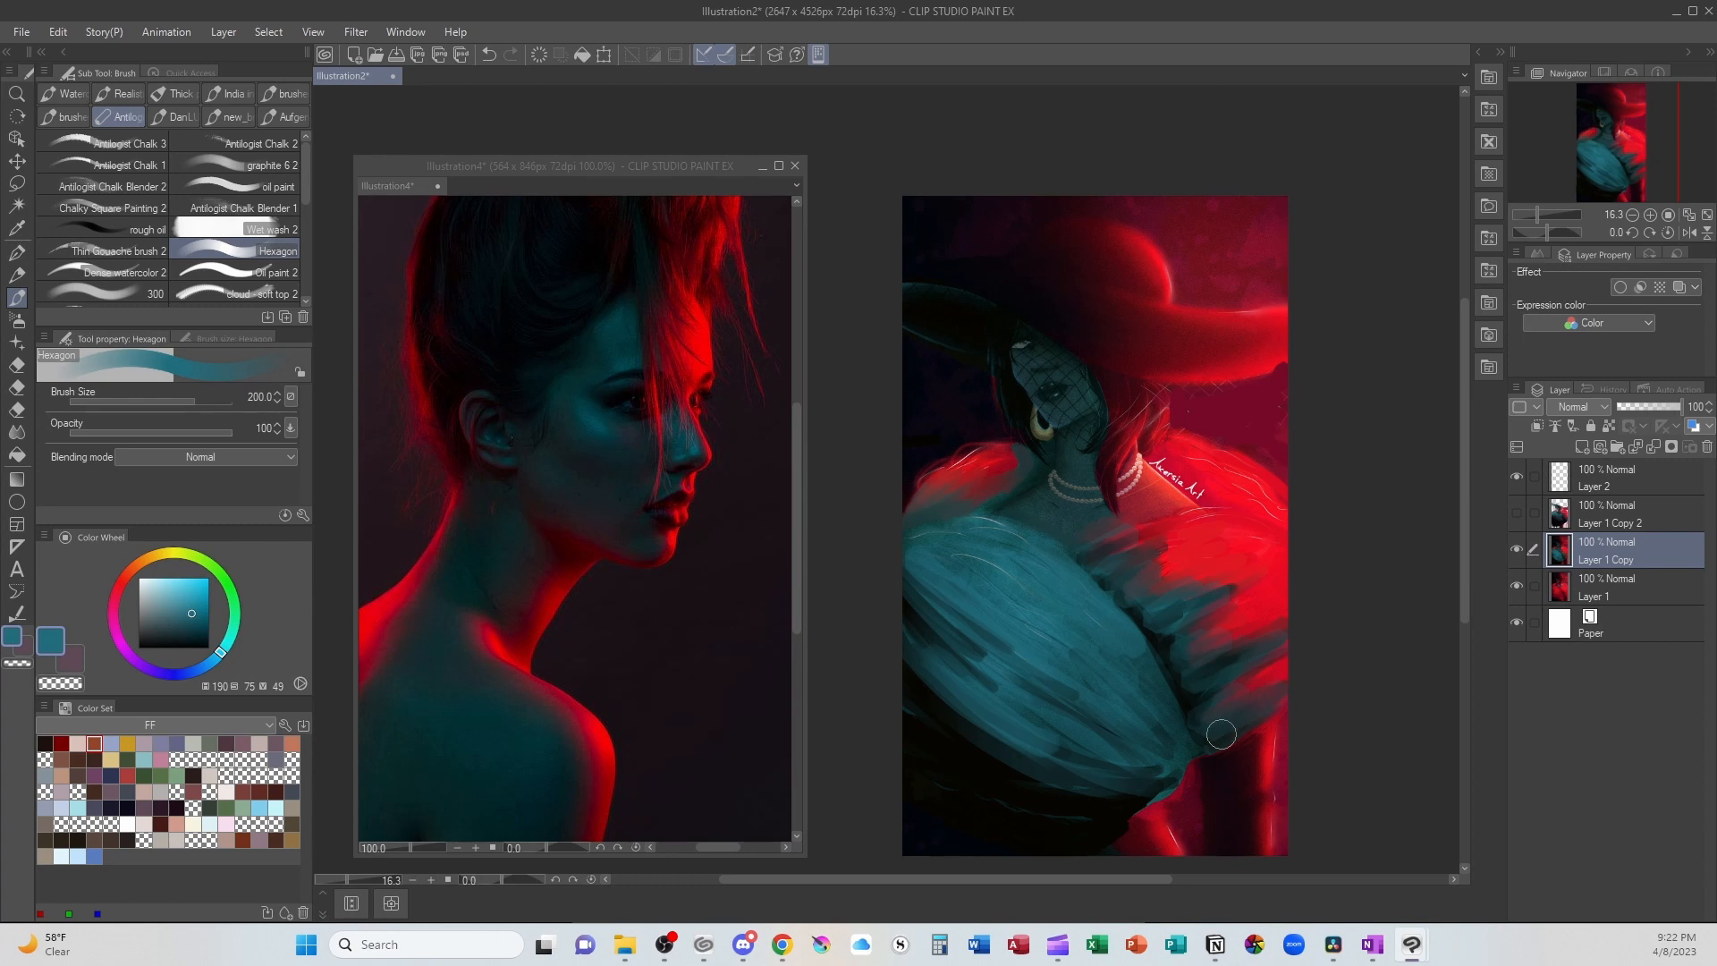
pyautogui.keyDown('alt'); pyautogui.click(1070, 802); pyautogui.keyUp('alt')
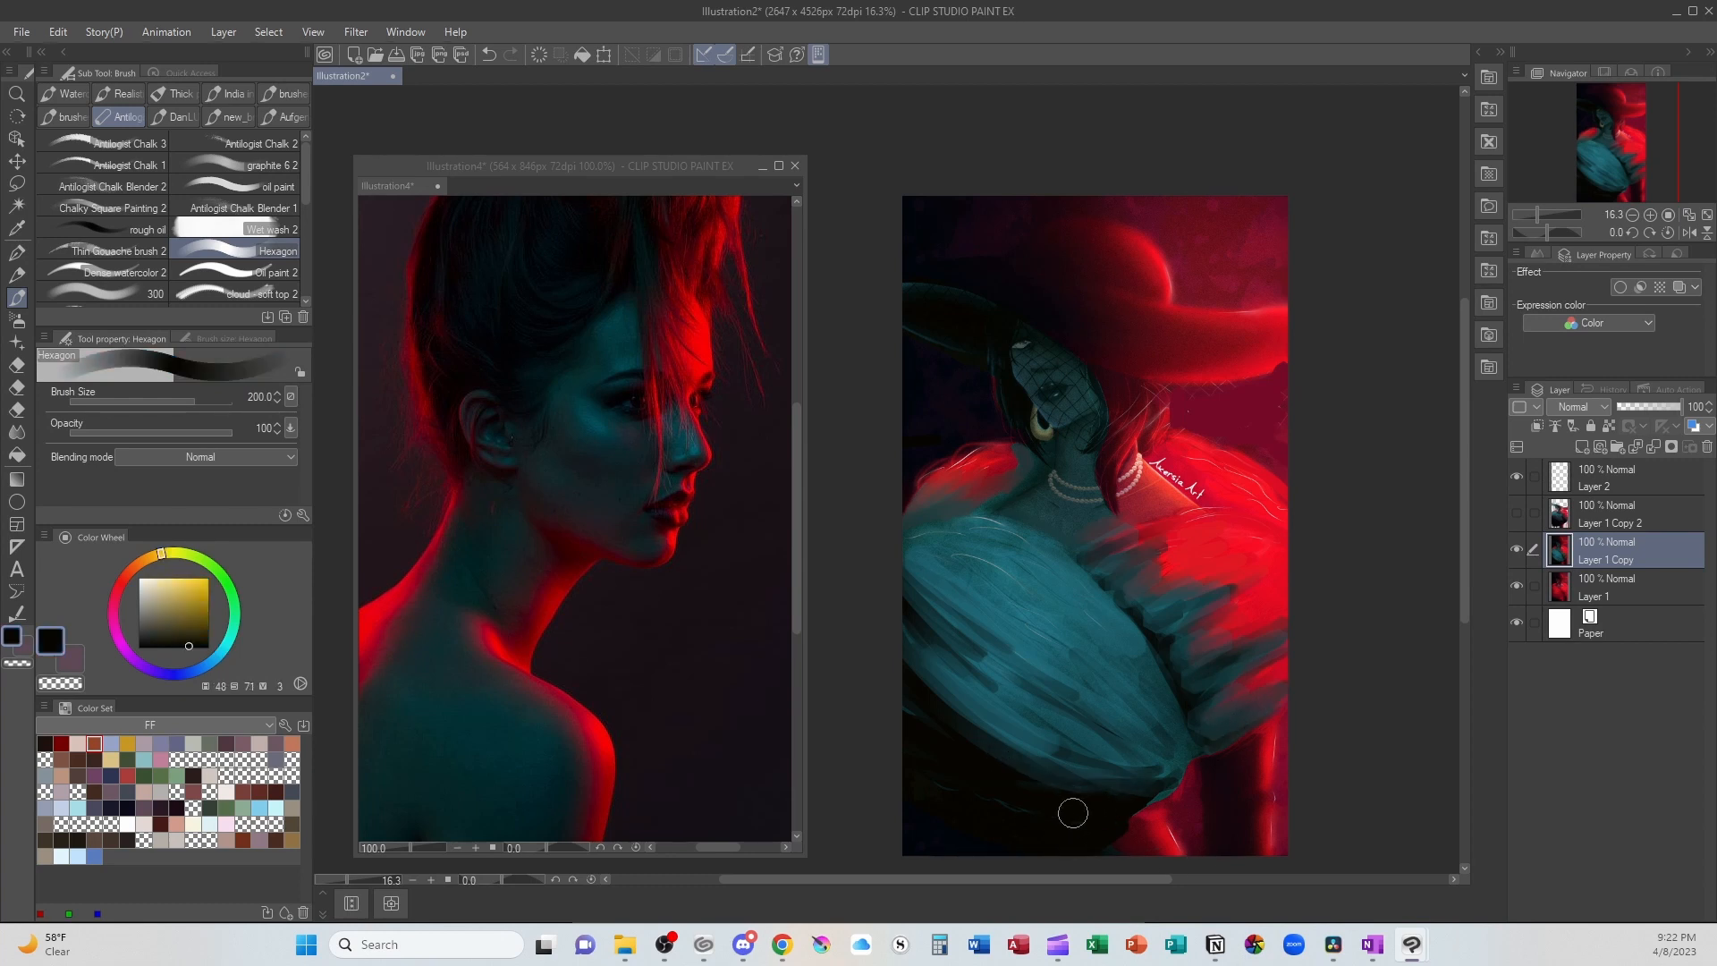
pyautogui.moveTo(1168, 780); pyautogui.dragTo(1138, 783)
# Step: Darken the long hair lock beside the neck with near-black sampled from the hair, using the Hexagon brush at size 100
pyautogui.scroll(2, 1095, 550)
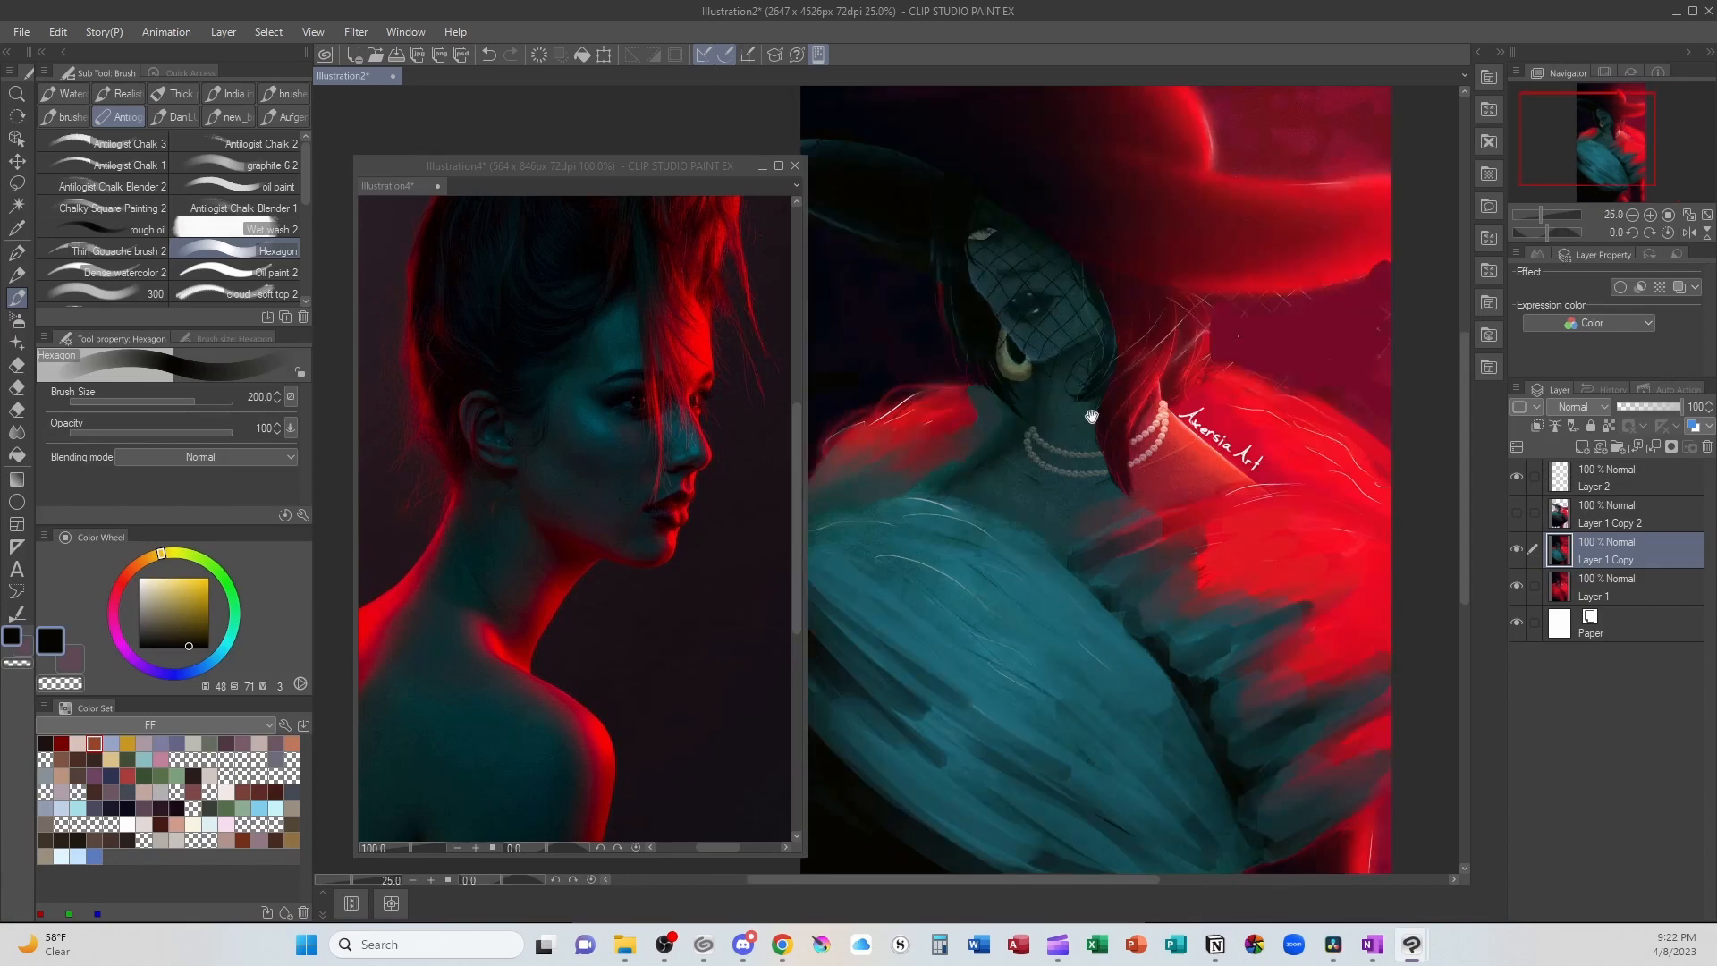
pyautogui.moveTo(1090, 418); pyautogui.dragTo(1129, 653)
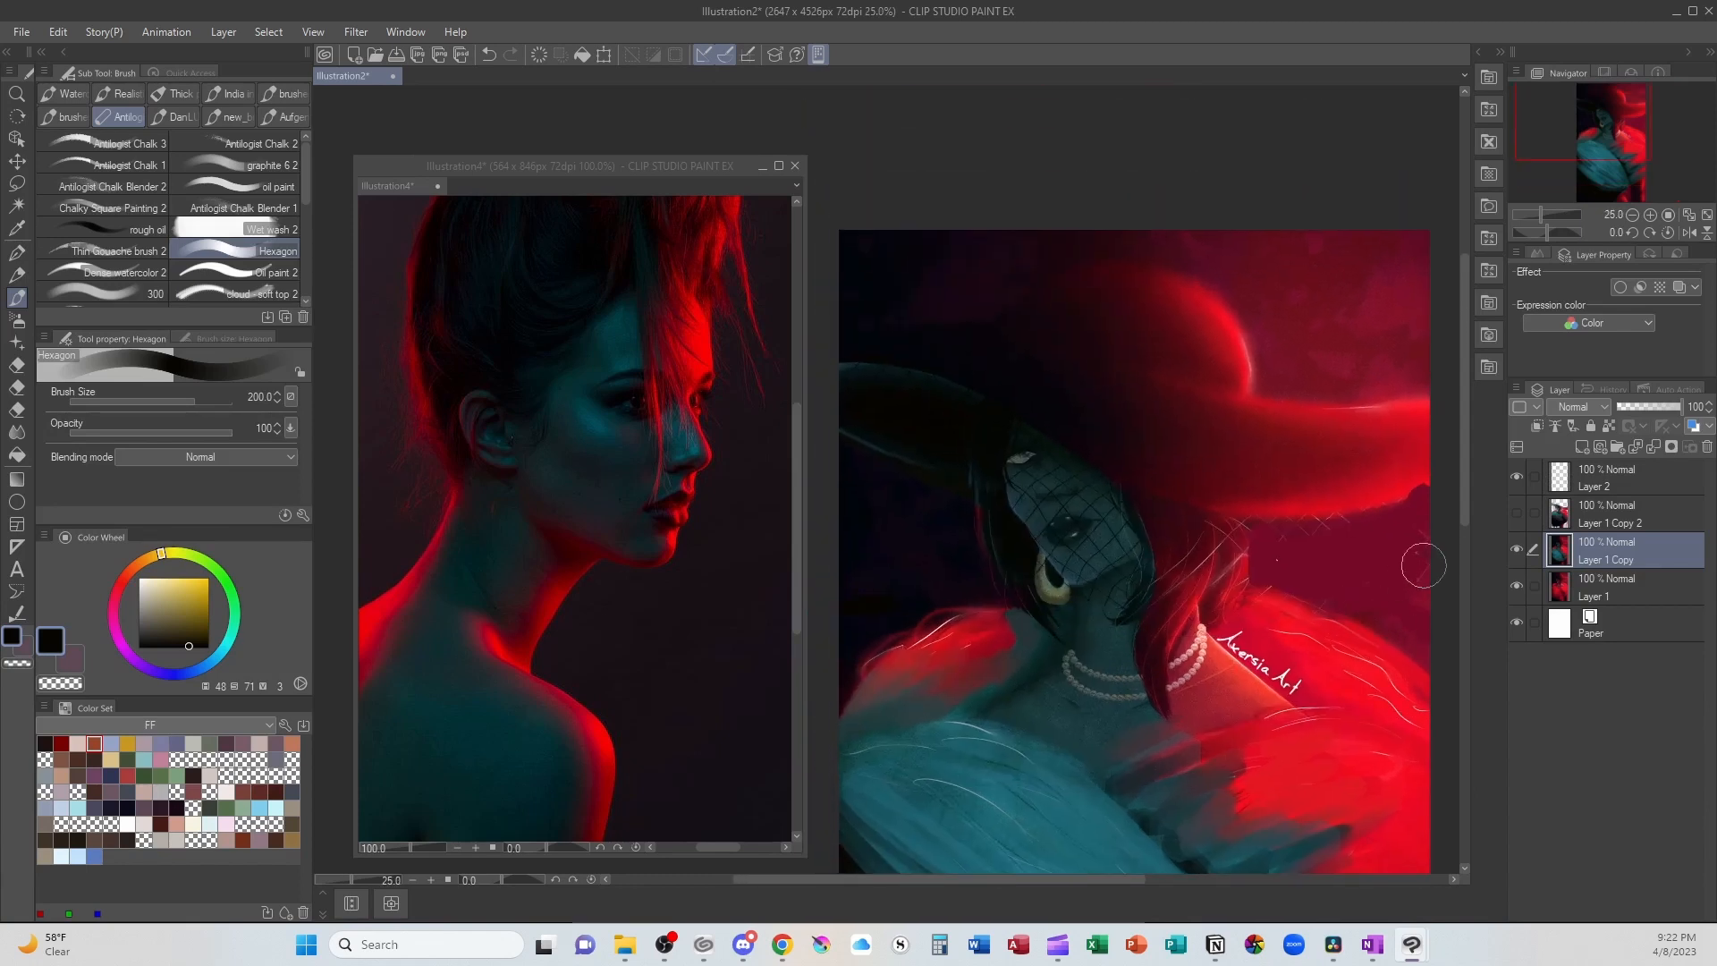
pyautogui.press('[')
pyautogui.press('[')
pyautogui.press('[')
pyautogui.press('[')
pyautogui.keyDown('alt'); pyautogui.click(1136, 603); pyautogui.keyUp('alt')
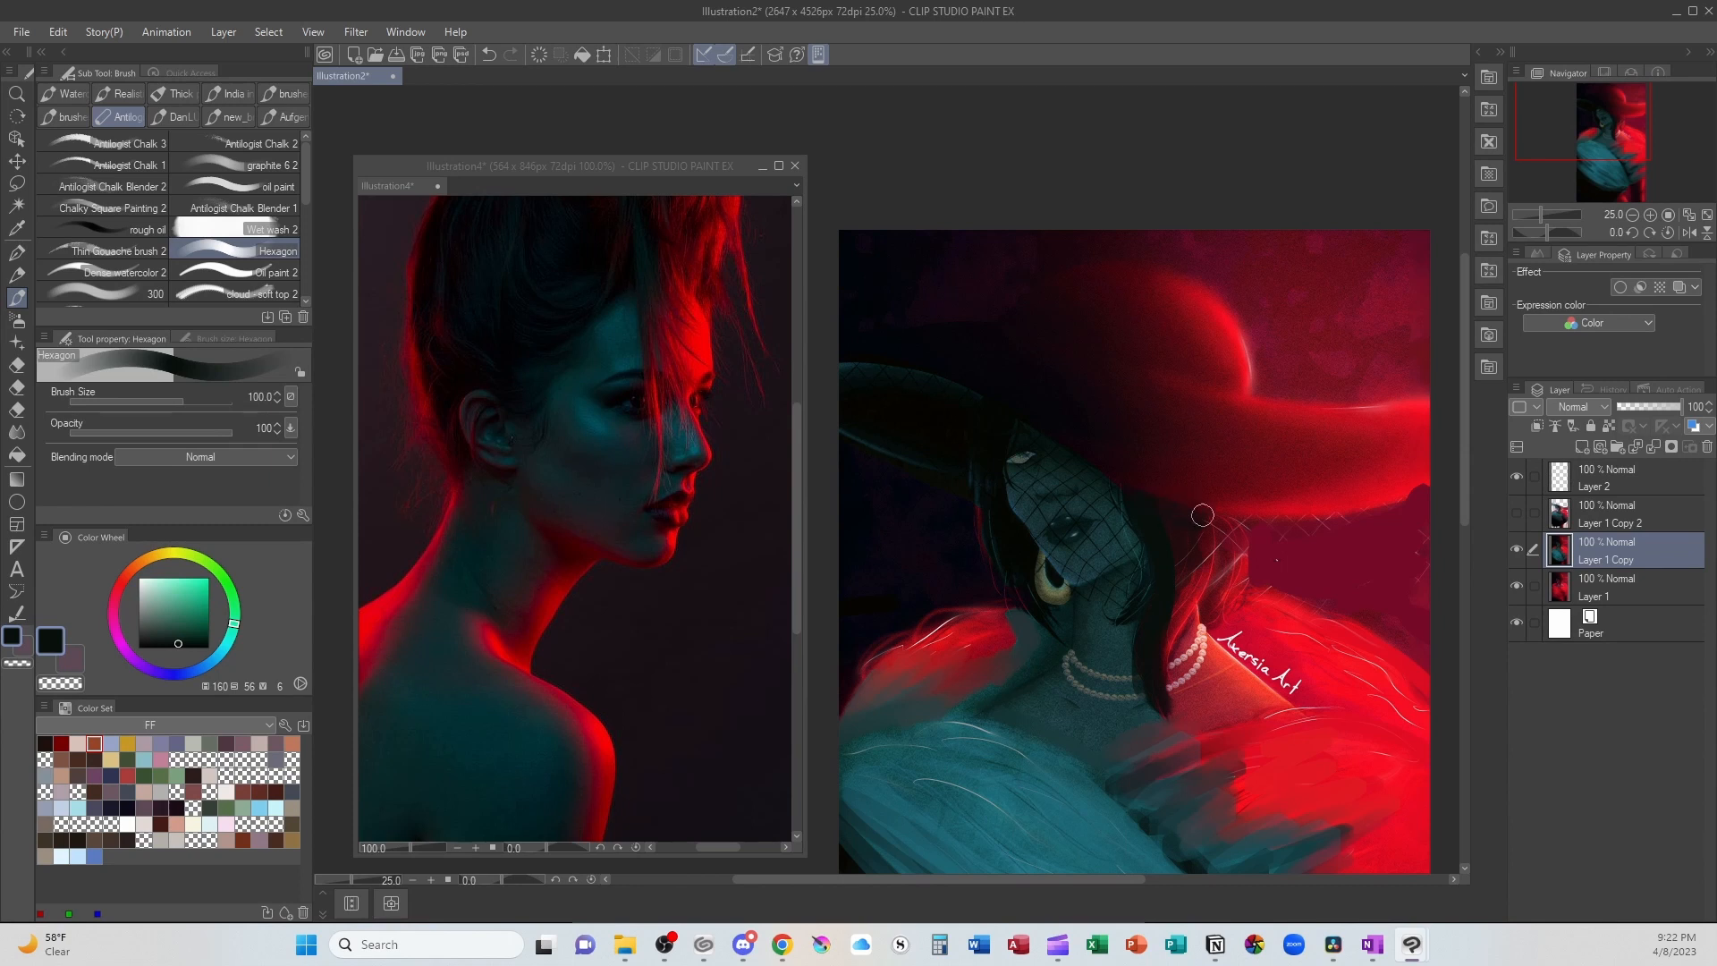
# Step: Paint sampled dark red strokes into the red fur and rework the shoulder and upper edge of the teal fur with sampled teals
pyautogui.keyDown('alt'); pyautogui.click(1181, 596); pyautogui.keyUp('alt')
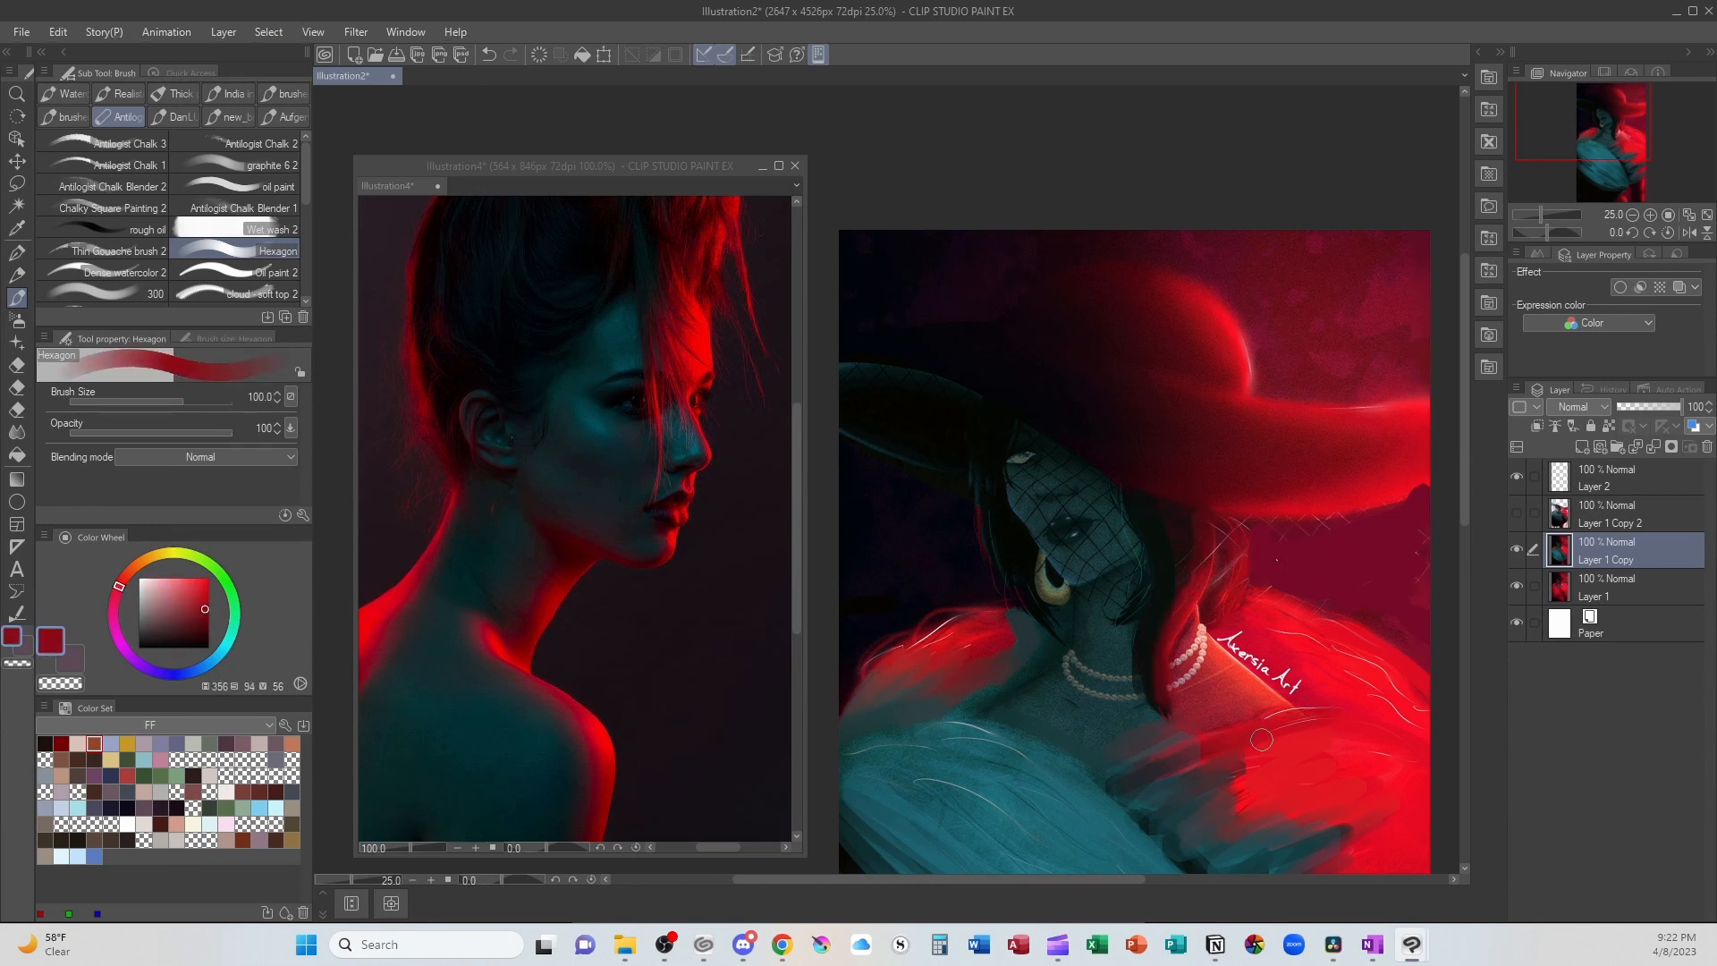
pyautogui.moveTo(1325, 743)
pyautogui.mouseDown()
pyautogui.moveTo(1388, 766)
pyautogui.moveTo(1386, 835)
pyautogui.mouseUp()
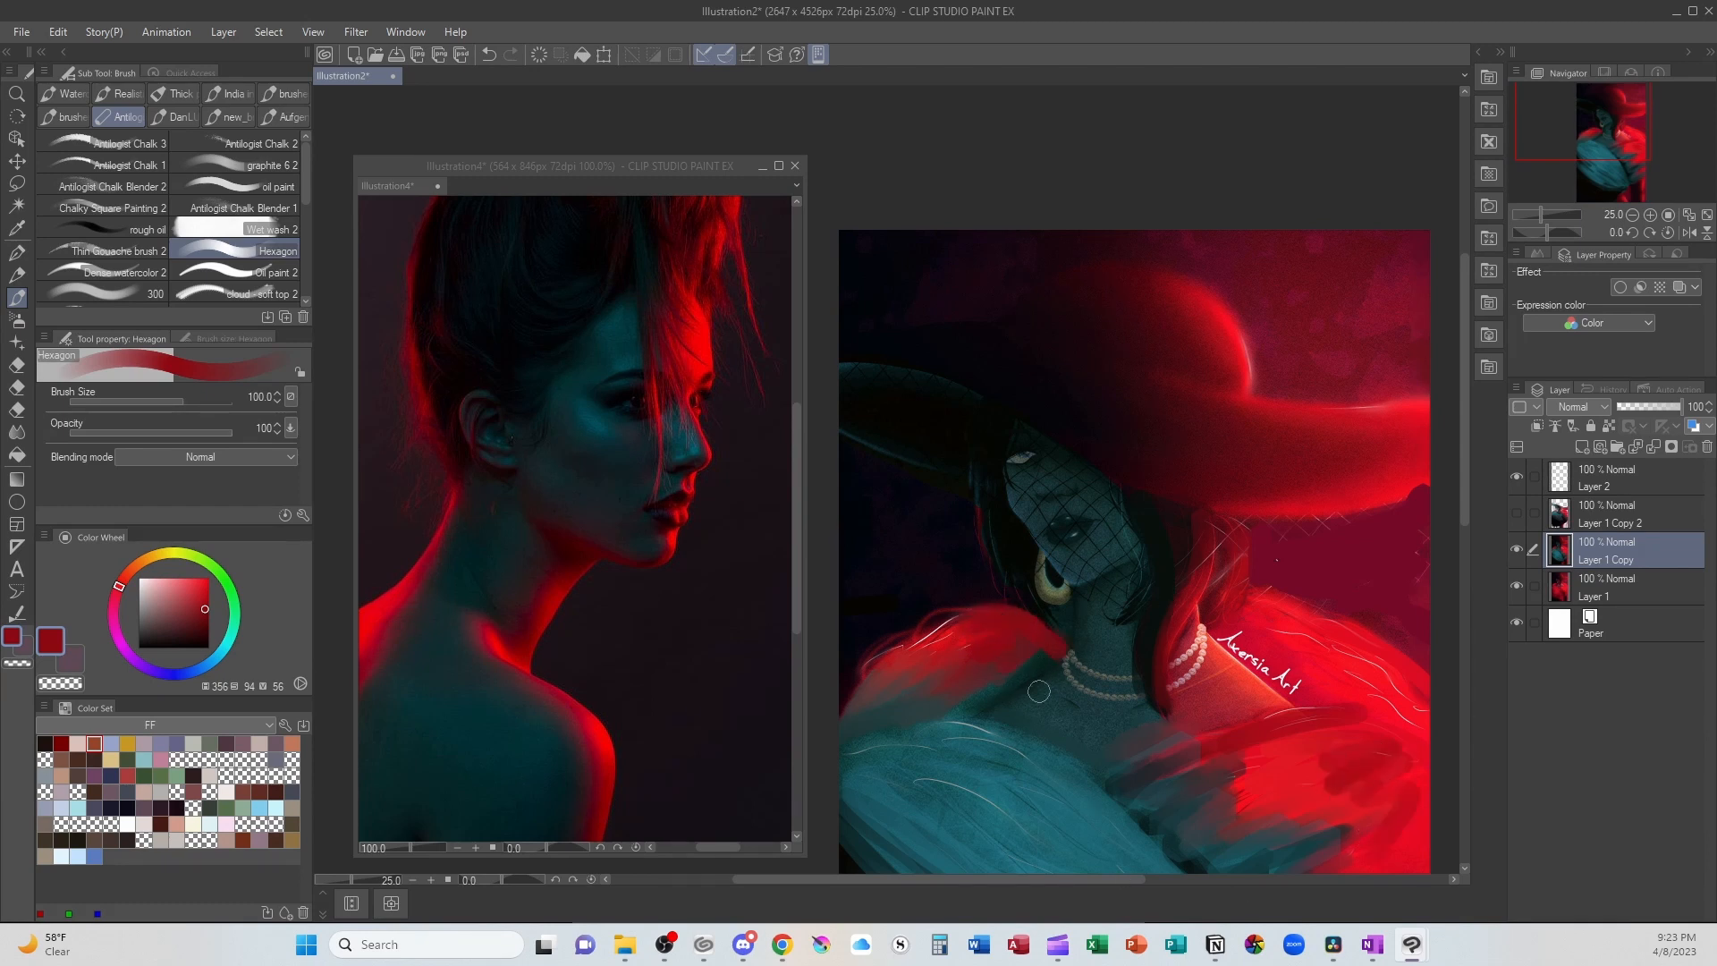
pyautogui.keyDown('alt'); pyautogui.click(1025, 662); pyautogui.keyUp('alt')
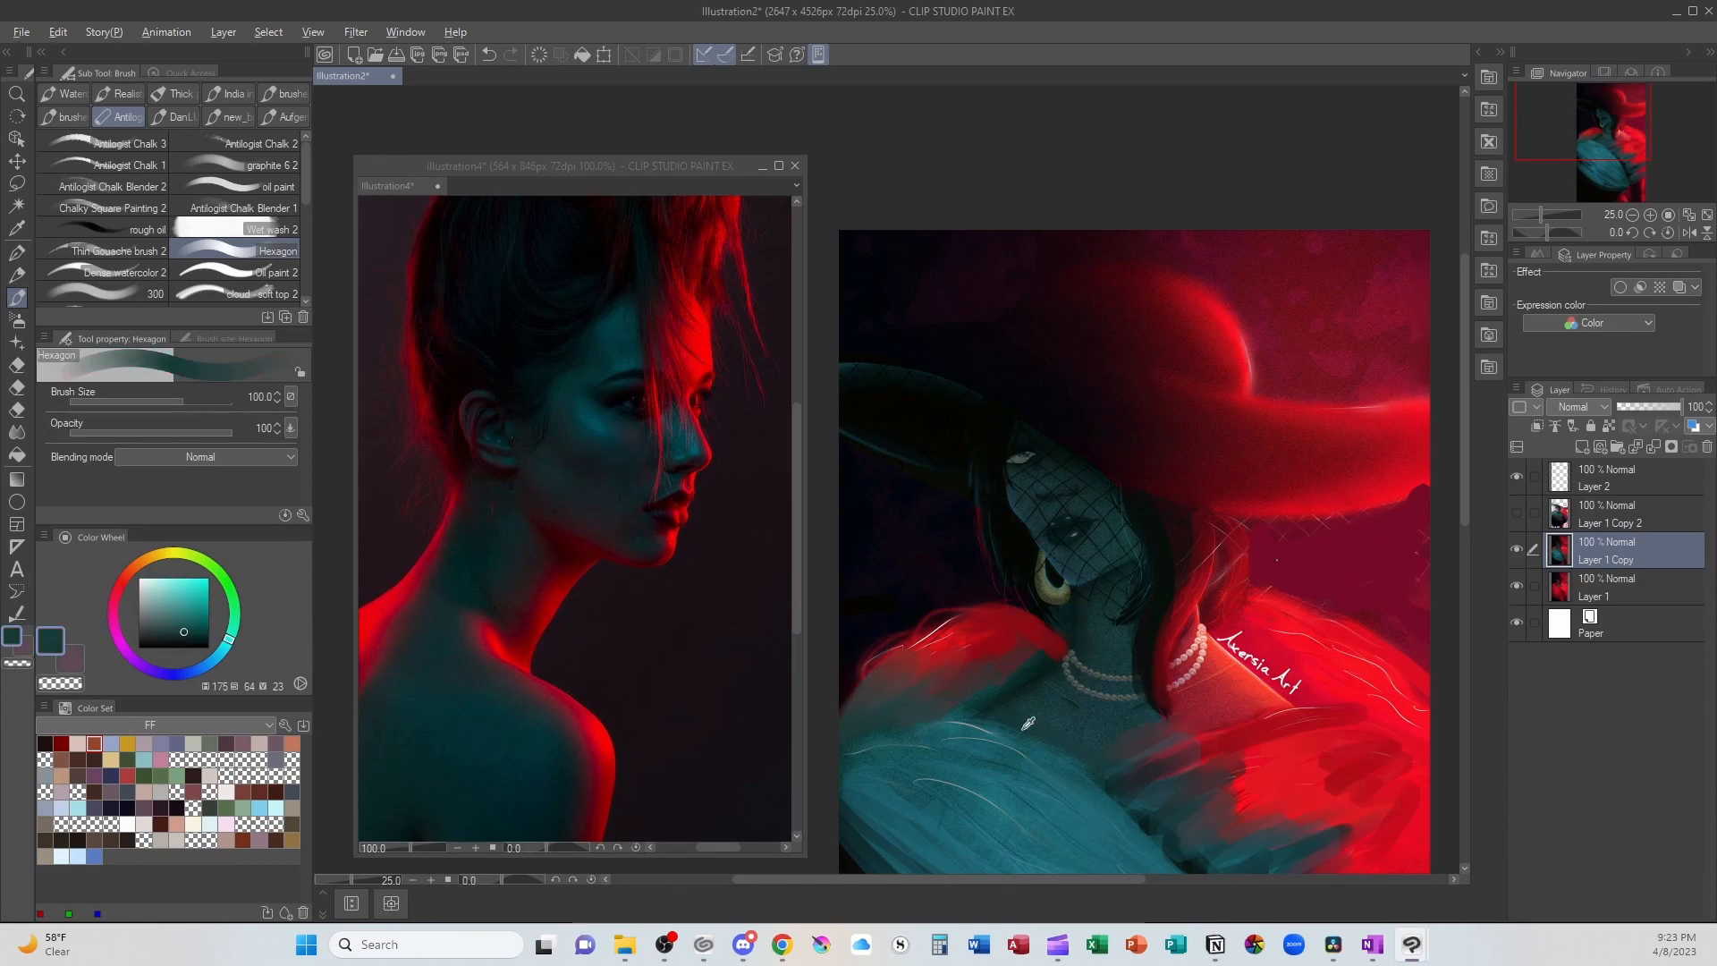
pyautogui.keyDown('alt'); pyautogui.click(988, 791); pyautogui.keyUp('alt')
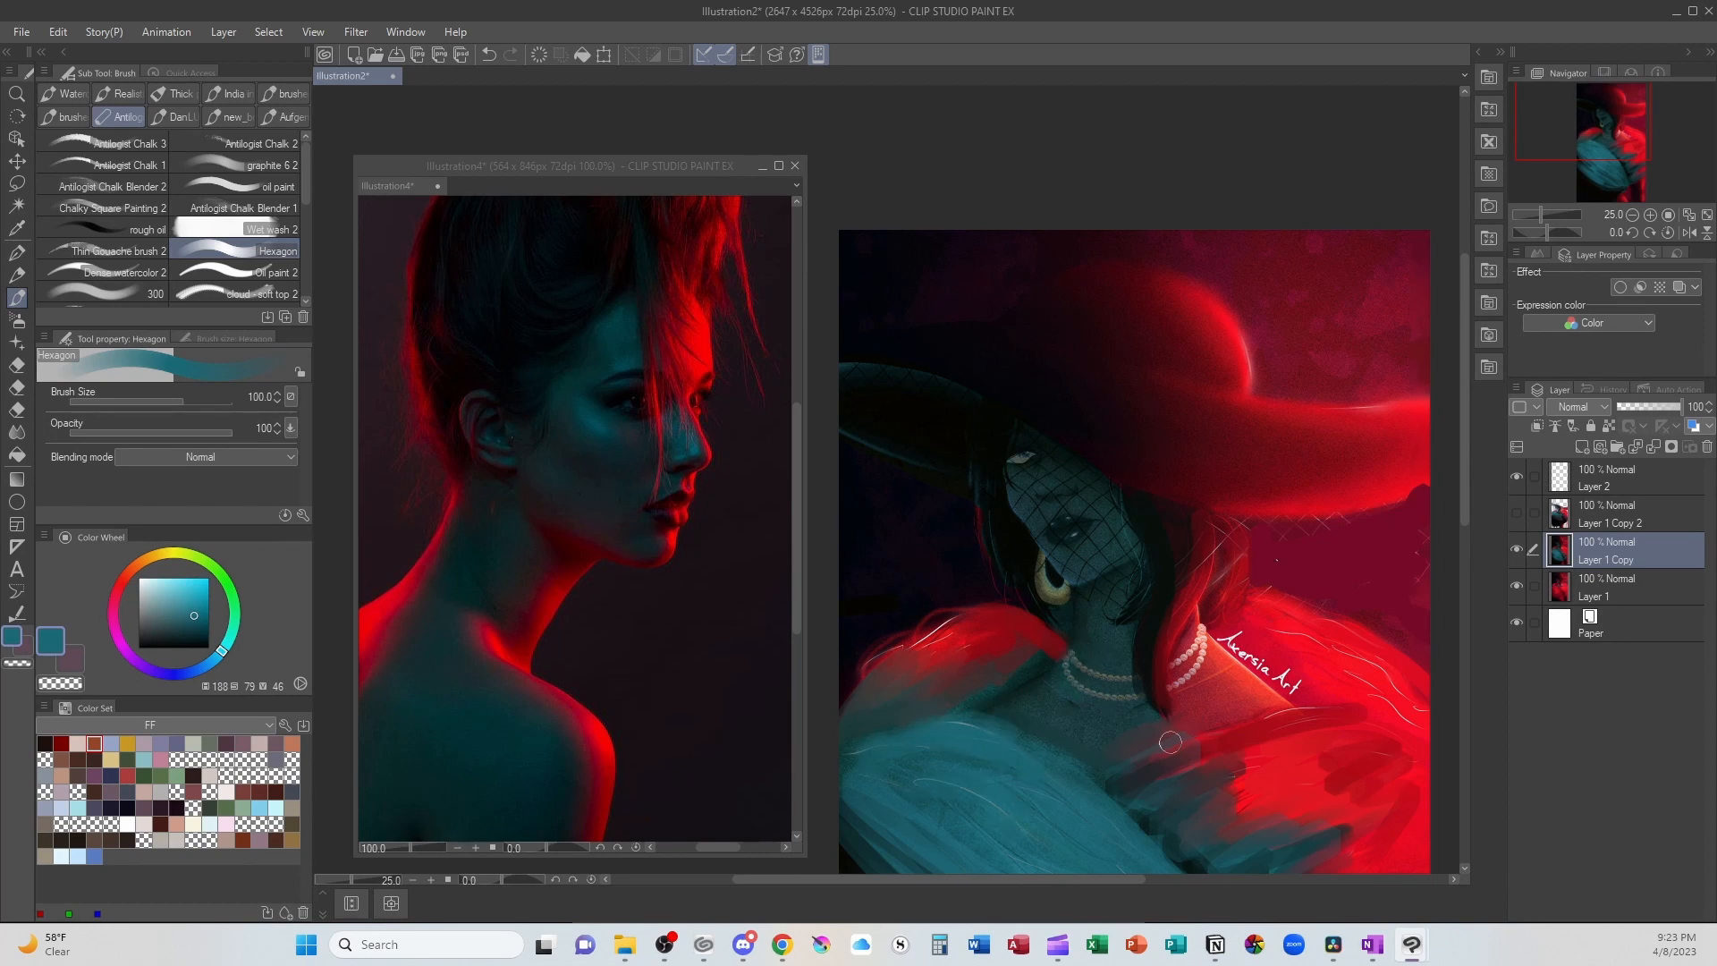
# Step: Tint the pearl necklace with sampled colours at brush size 50, undoing the last stroke and resampling bright red for the lit pearls
pyautogui.press('[')
pyautogui.press('[')
pyautogui.press('[')
pyautogui.press('[')
pyautogui.keyDown('alt'); pyautogui.click(1201, 679); pyautogui.keyUp('alt')
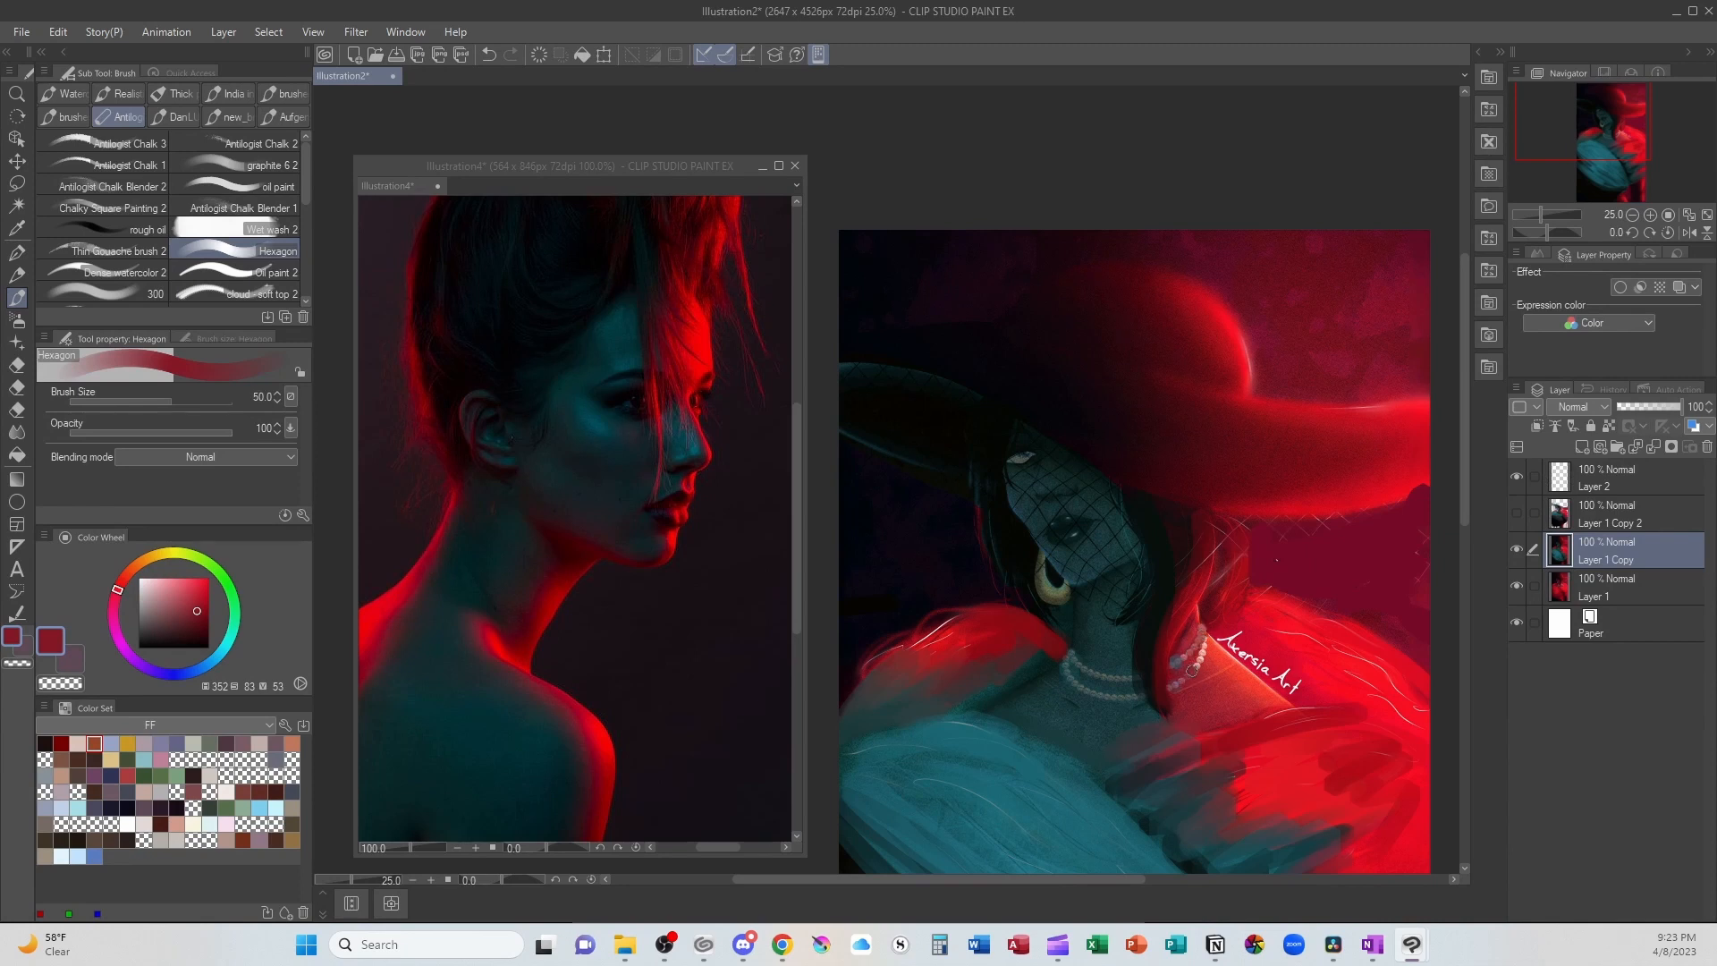
pyautogui.hotkey('ctrl', 'z')
pyautogui.keyDown('alt'); pyautogui.click(1237, 679); pyautogui.keyUp('alt')
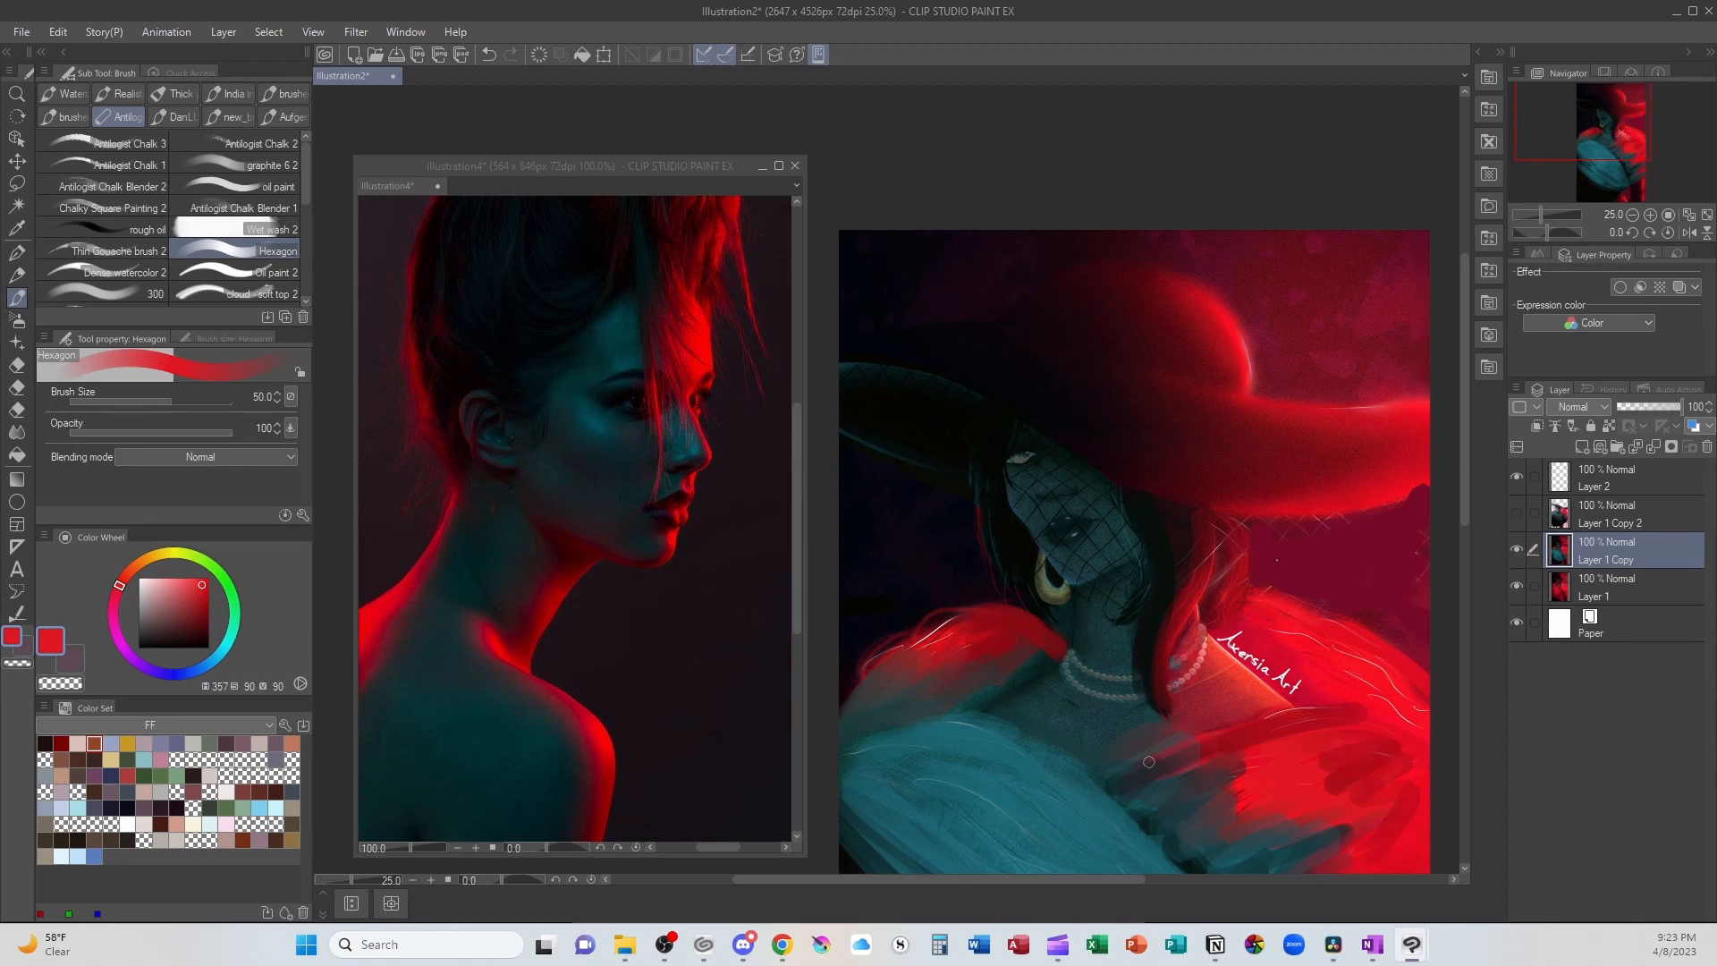
# Step: Sample teal from the fur and dark teal from the neck to touch up the shadowed neck and chest
pyautogui.keyDown('alt'); pyautogui.click(975, 736); pyautogui.keyUp('alt')
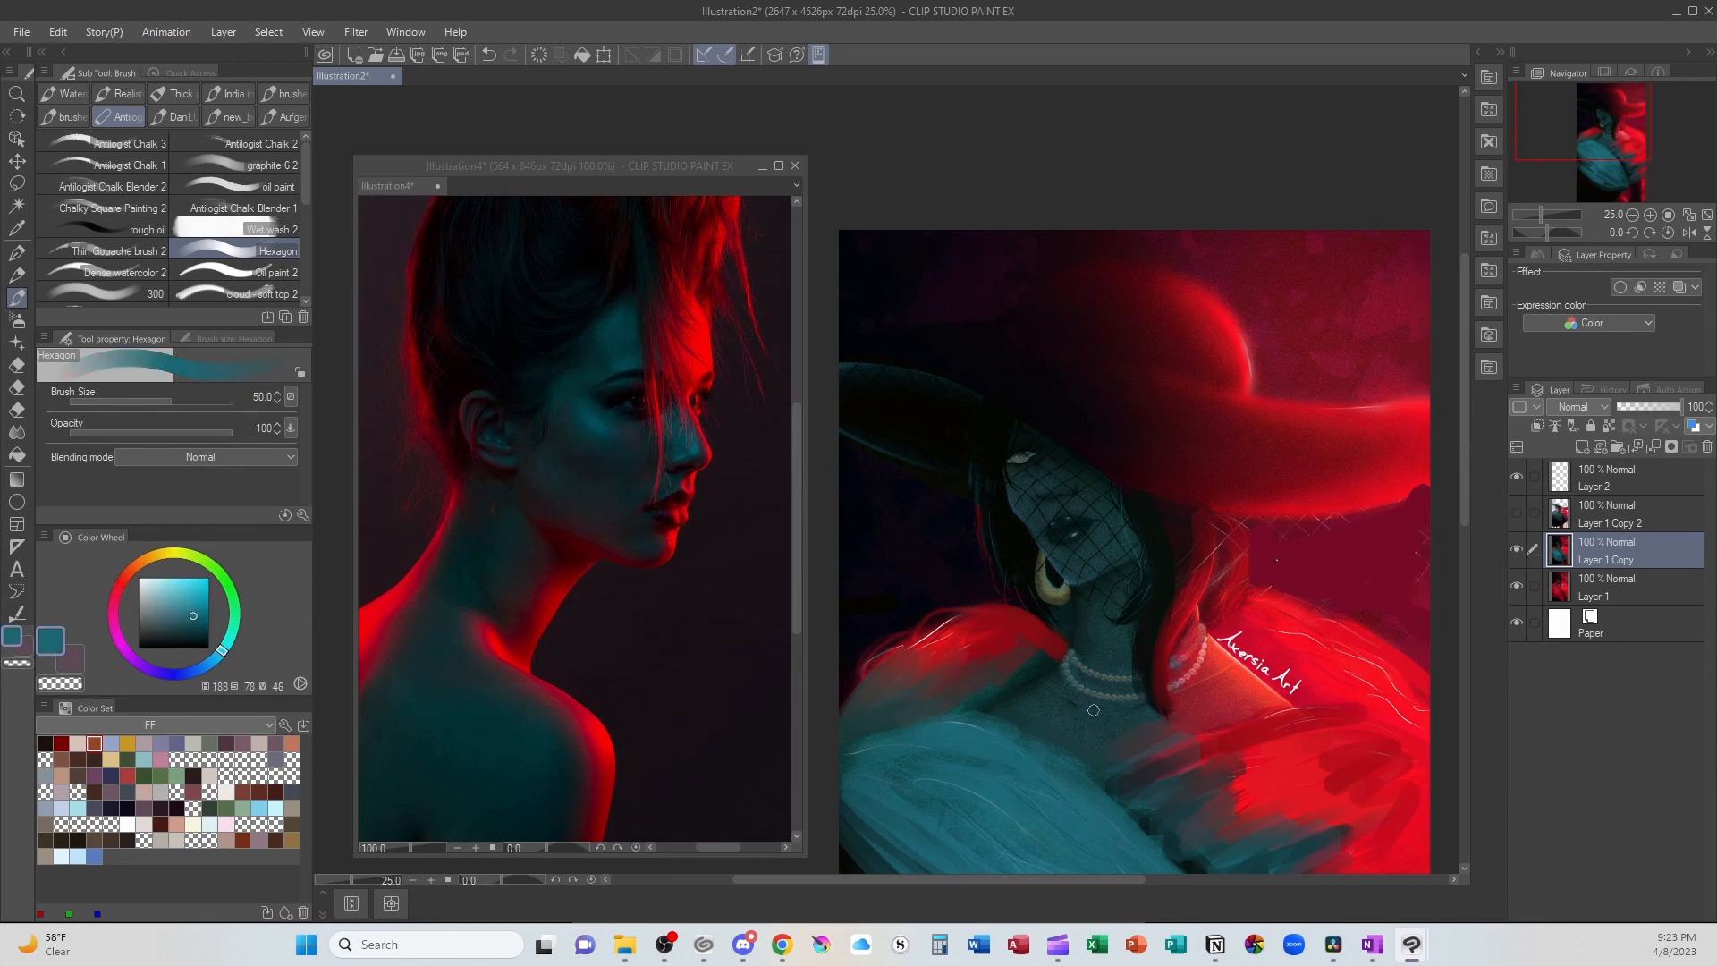
pyautogui.scroll(1, 1093, 710)
pyautogui.scroll(1, 1093, 710)
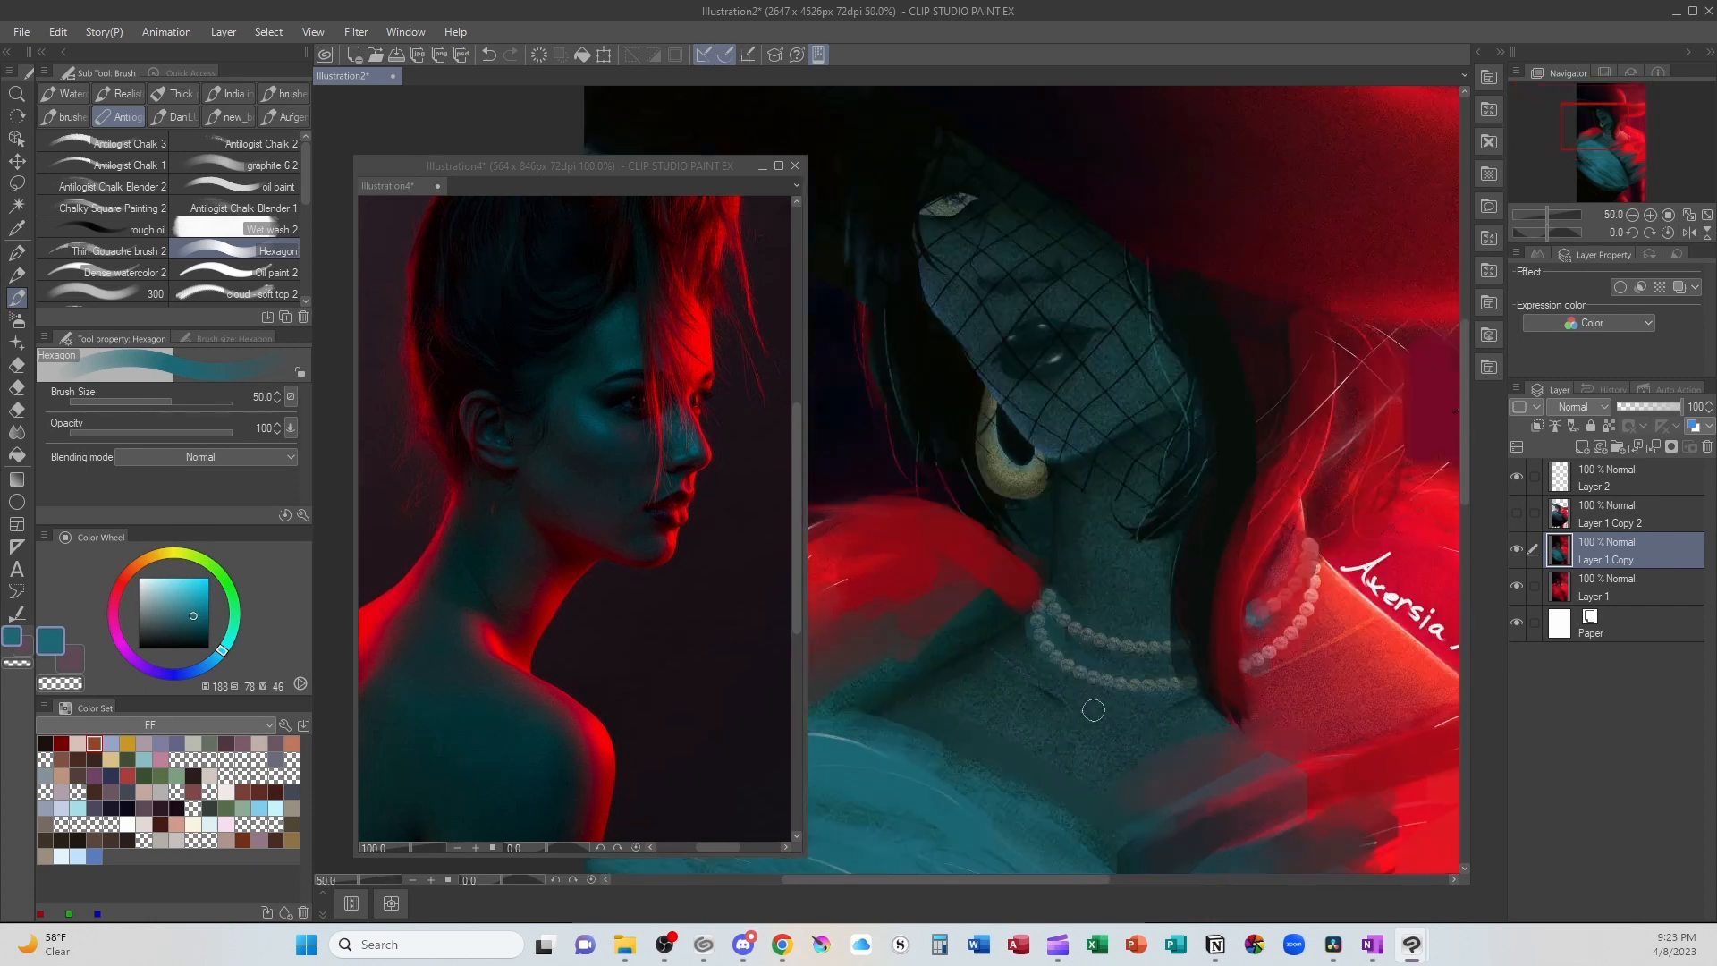
pyautogui.keyDown('alt'); pyautogui.click(1080, 519); pyautogui.keyUp('alt')
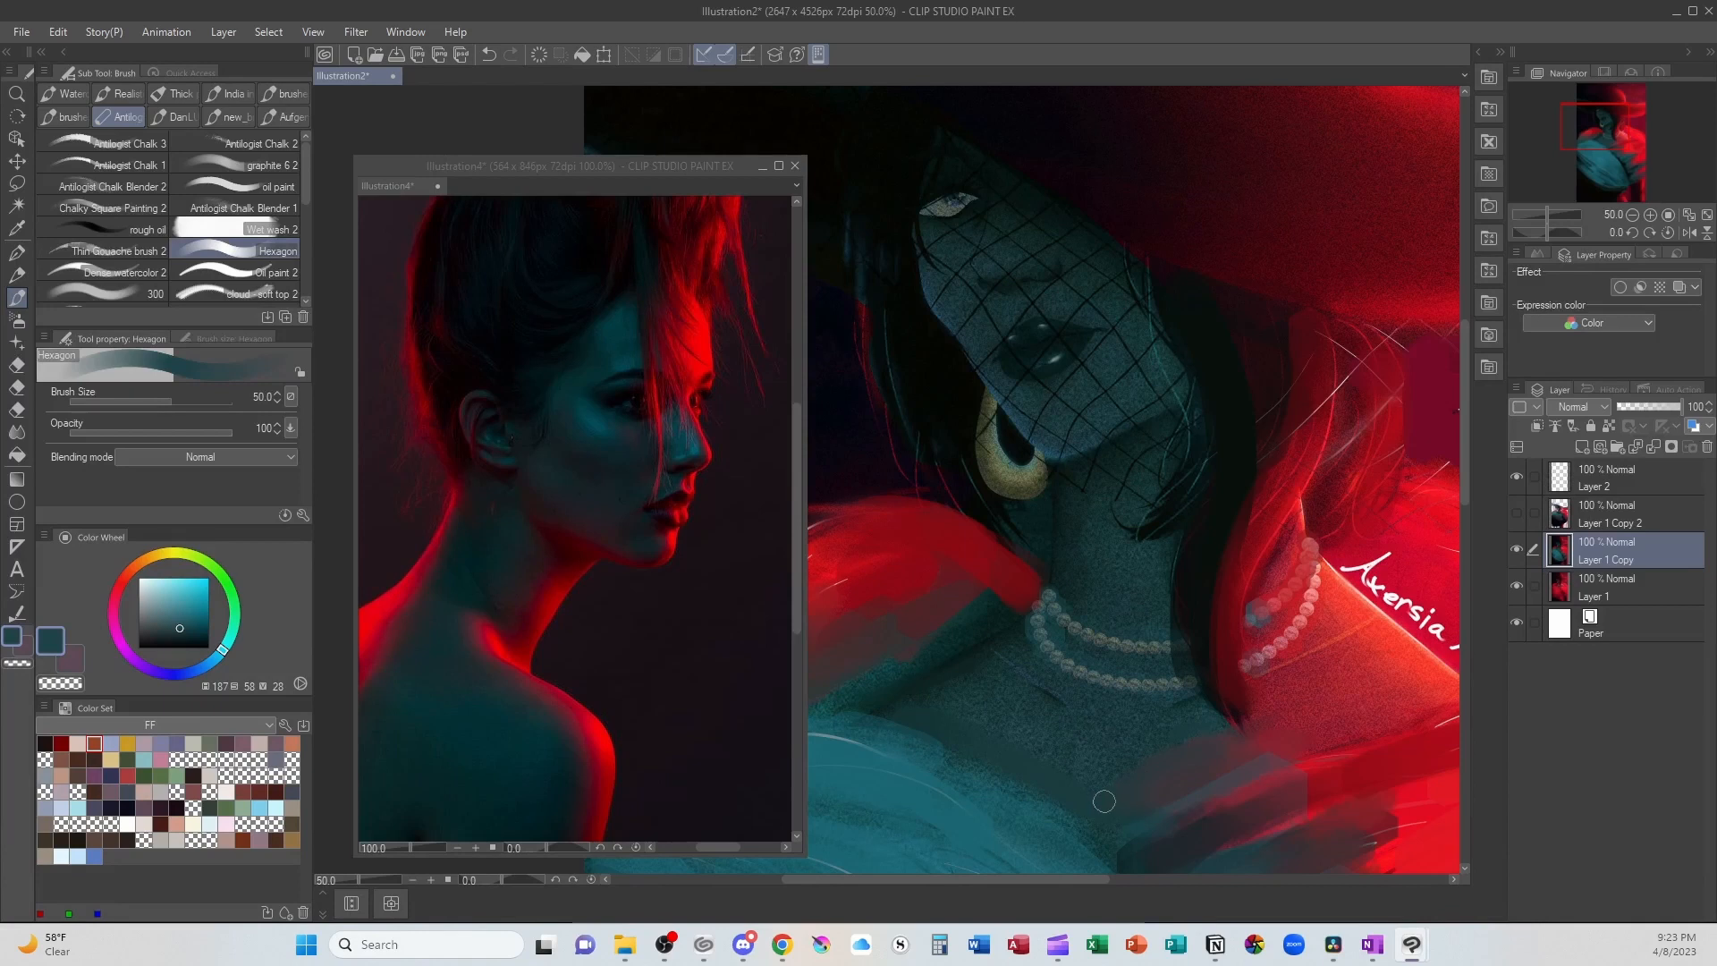
# Step: Paint the outer edge of the hoop earring in teal sampled from the fur, using the Hexagon brush at size 25
pyautogui.keyDown('alt'); pyautogui.click(912, 787); pyautogui.keyUp('alt')
pyautogui.press('[')
pyautogui.press('[')
pyautogui.press('[')
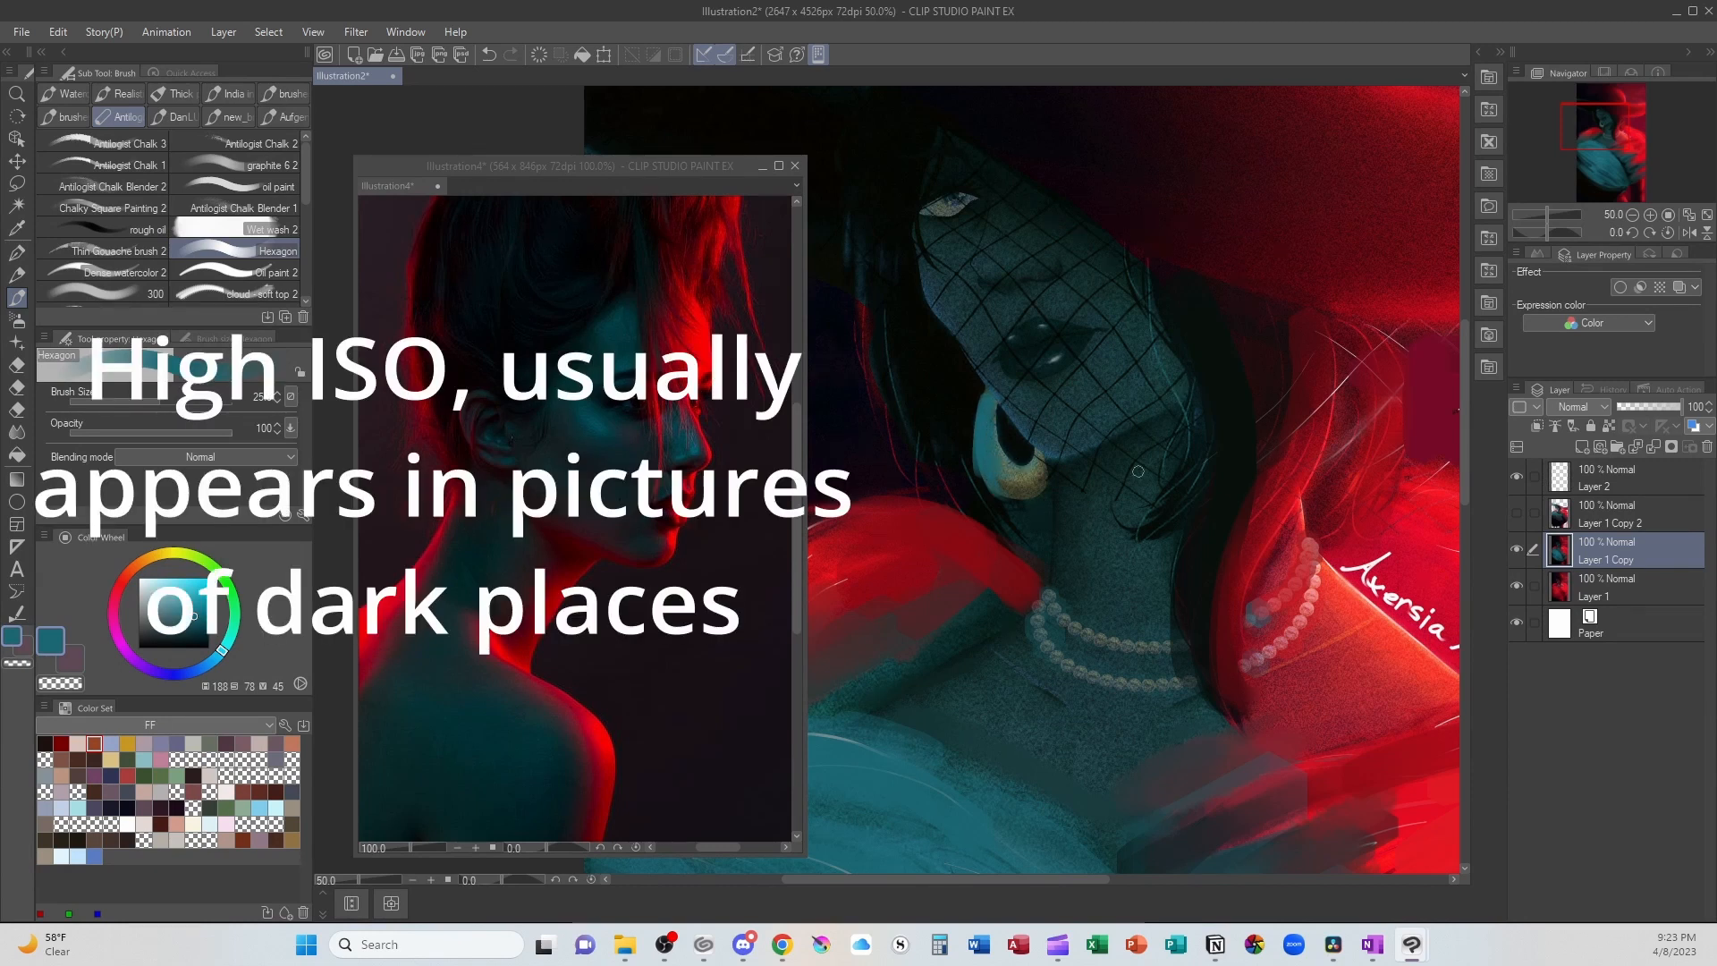
# Step: Cover the remaining yellow of the earring with sampled near-black and dark teal to shade its inner side
pyautogui.keyDown('alt'); pyautogui.click(1186, 412); pyautogui.keyUp('alt')
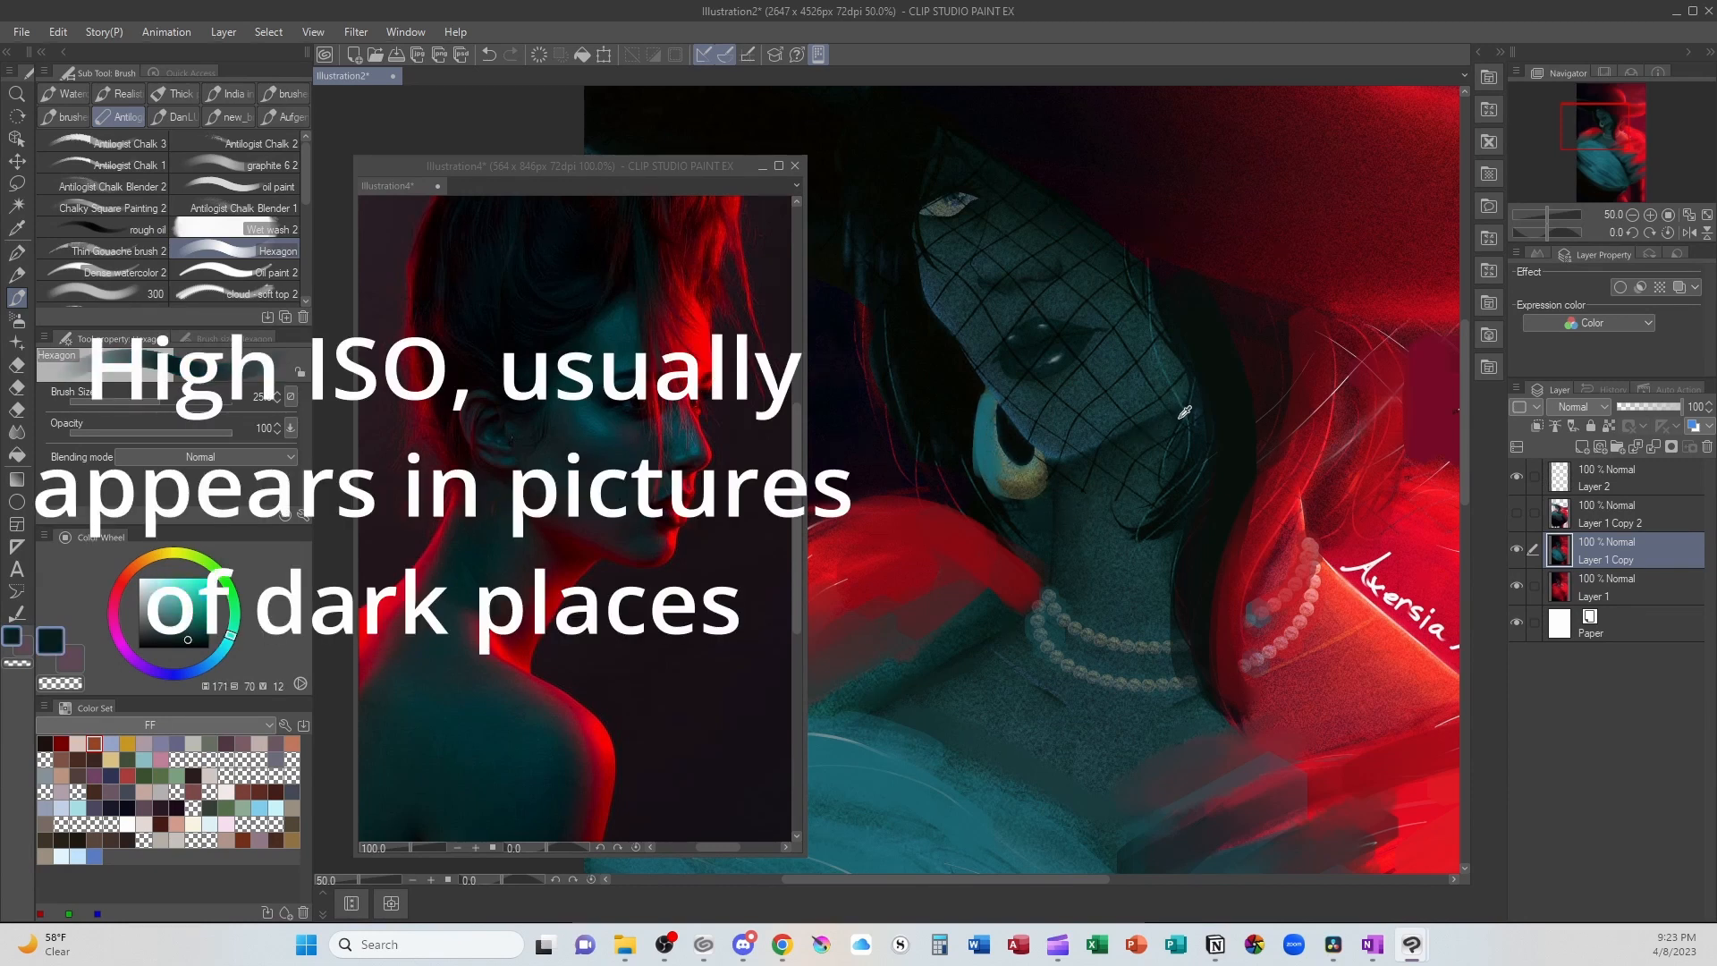
pyautogui.moveTo(1029, 474)
pyautogui.mouseDown()
pyautogui.moveTo(1003, 476)
pyautogui.moveTo(1028, 484)
pyautogui.moveTo(1008, 492)
pyautogui.mouseUp()
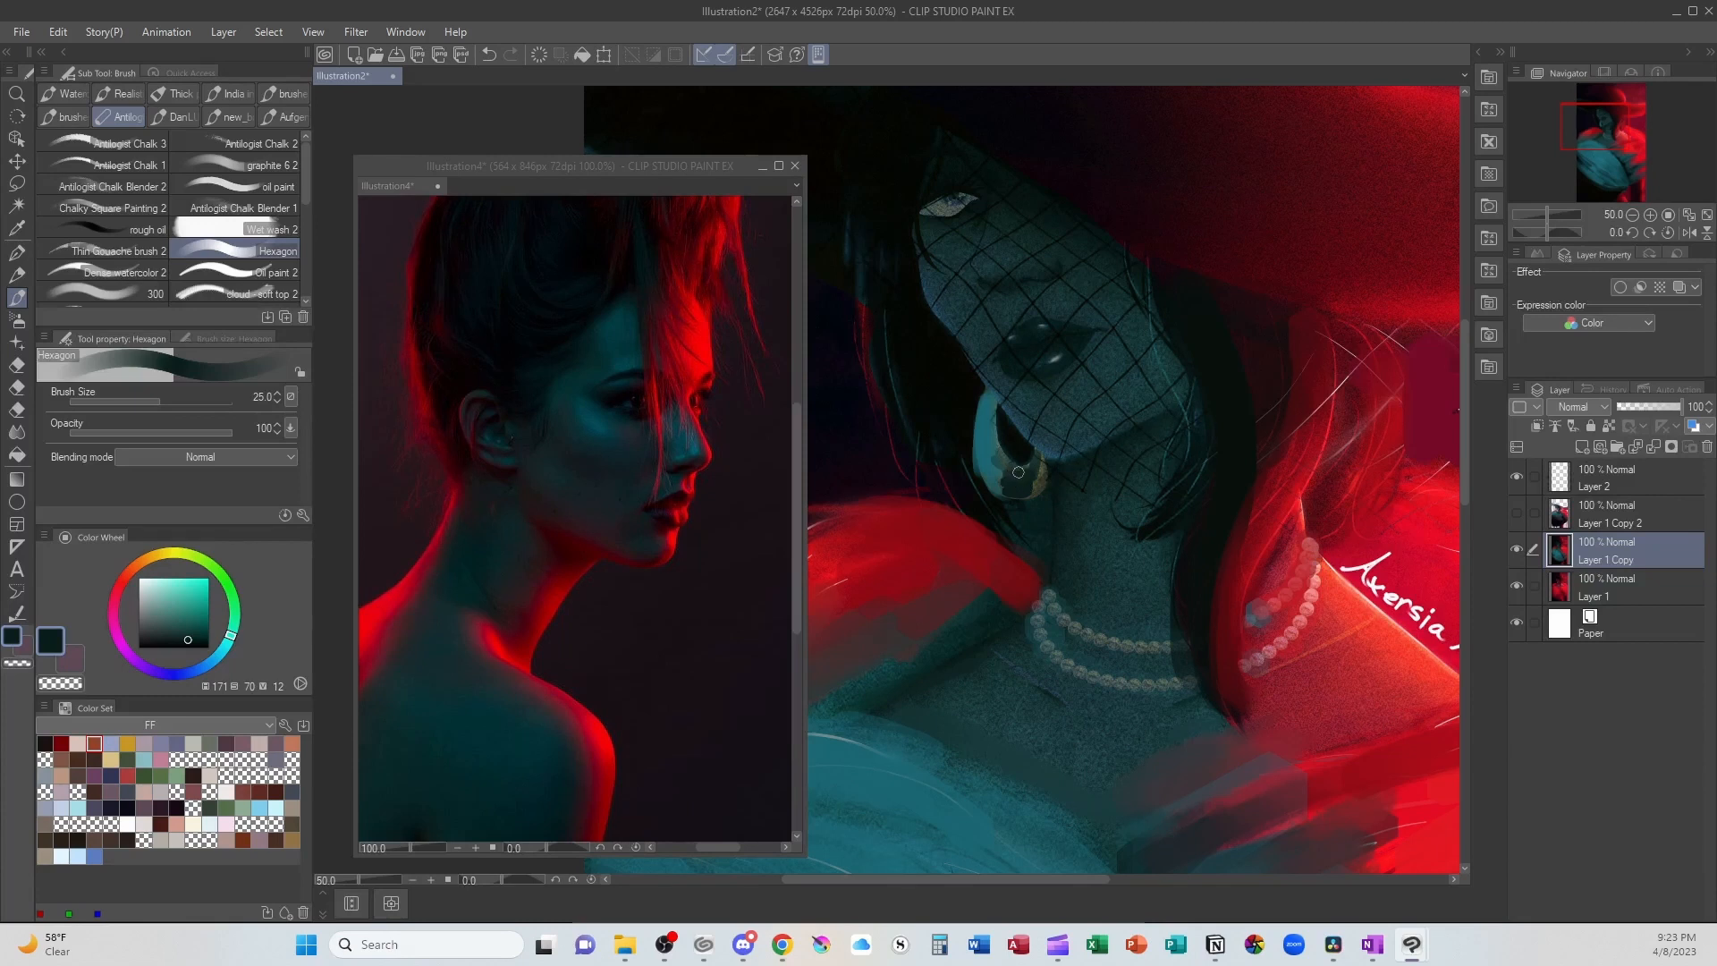
pyautogui.moveTo(1017, 471)
pyautogui.mouseDown()
pyautogui.moveTo(1031, 462)
pyautogui.moveTo(1006, 447)
pyautogui.moveTo(1026, 447)
pyautogui.mouseUp()
pyautogui.keyDown('alt'); pyautogui.click(989, 460); pyautogui.keyUp('alt')
pyautogui.moveTo(1005, 481); pyautogui.dragTo(1039, 481)
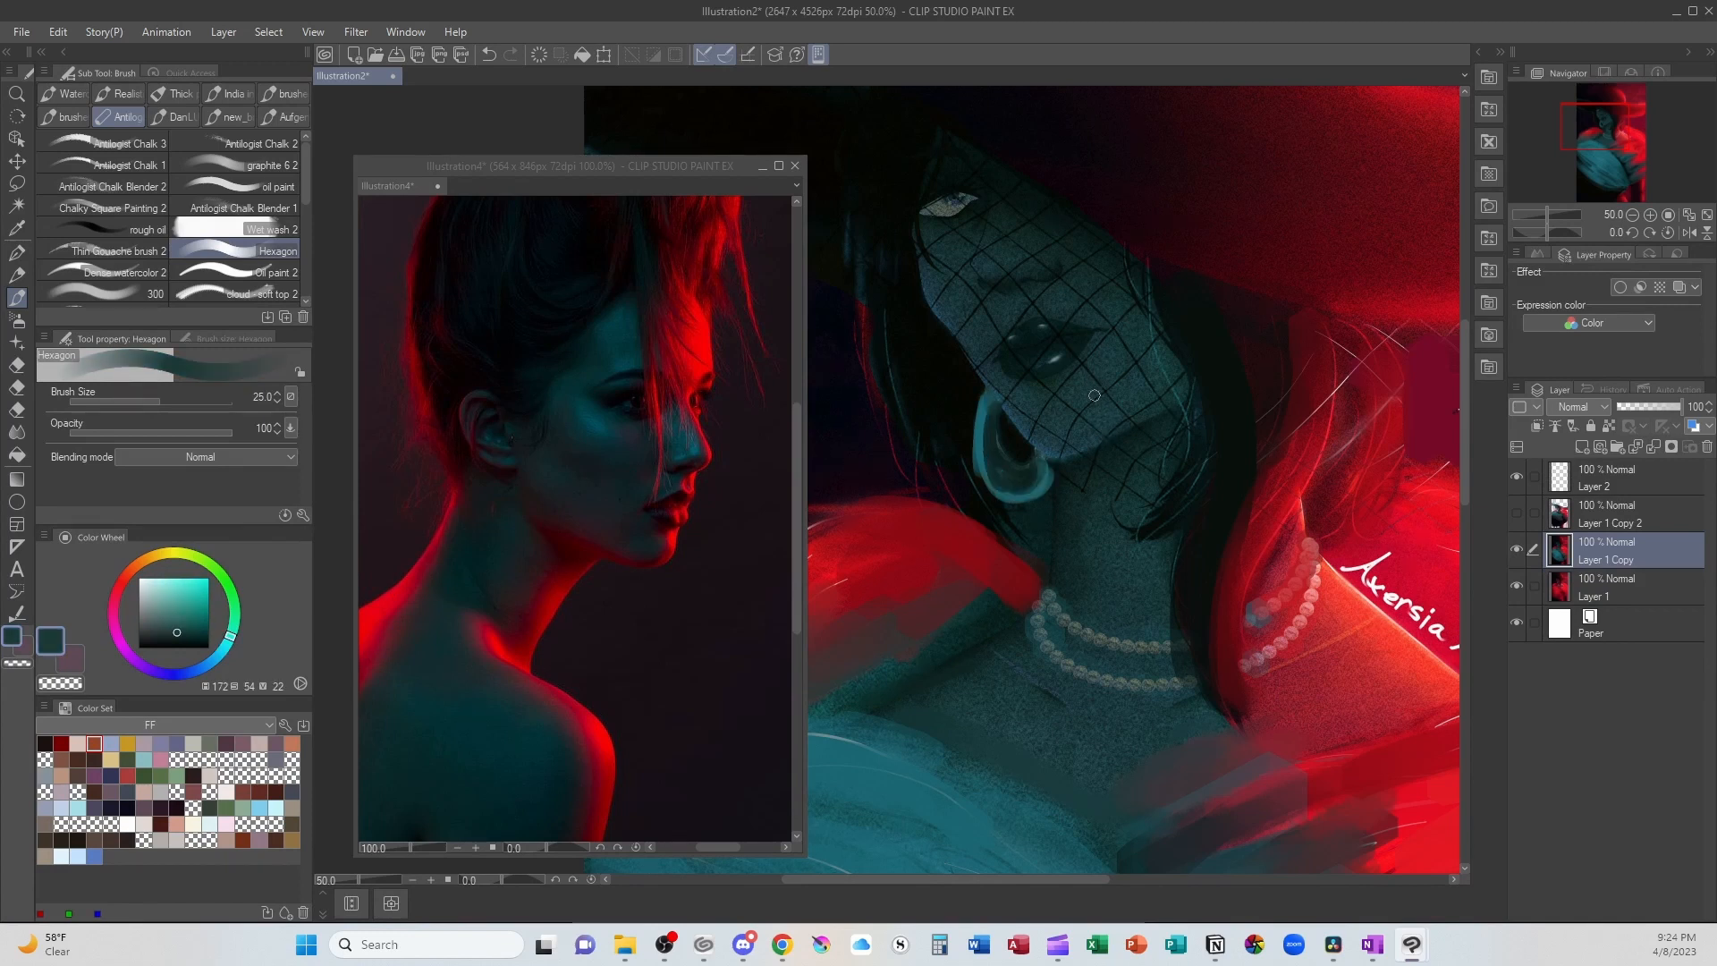
# Step: Dull the lip highlights with sampled dark teal and paint dark teal strands over the red-rimmed hair on the shadow side
pyautogui.moveTo(1094, 395); pyautogui.dragTo(1121, 601)
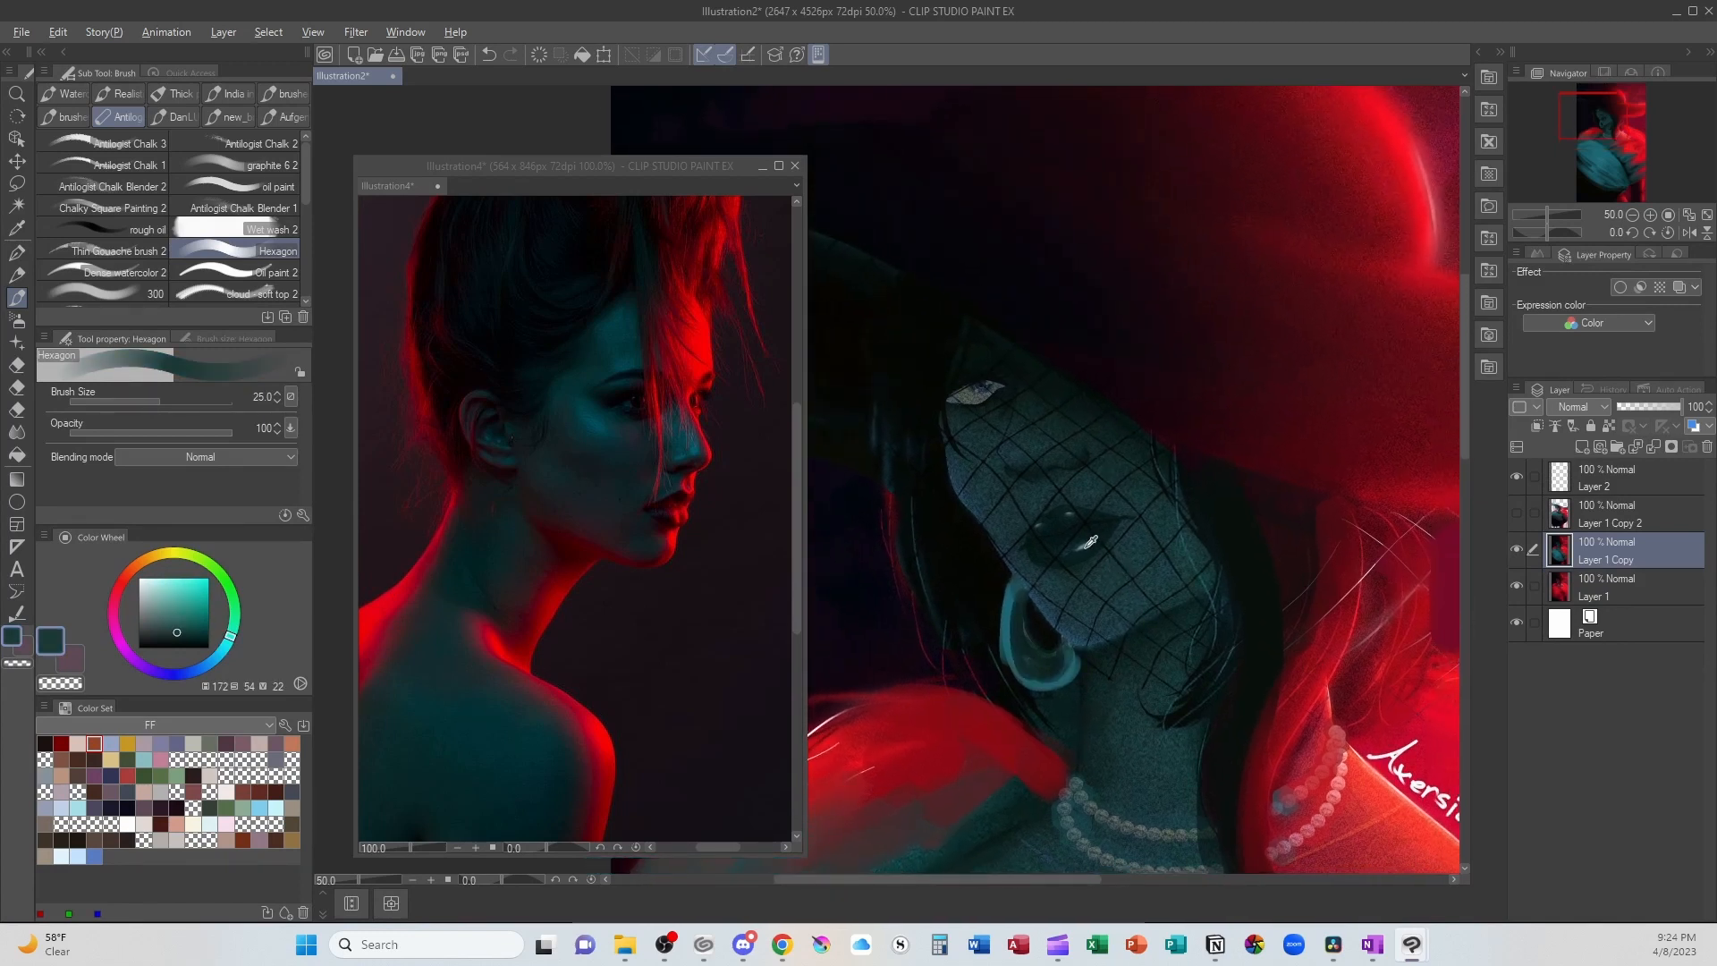
pyautogui.keyDown('alt'); pyautogui.click(1109, 529); pyautogui.keyUp('alt')
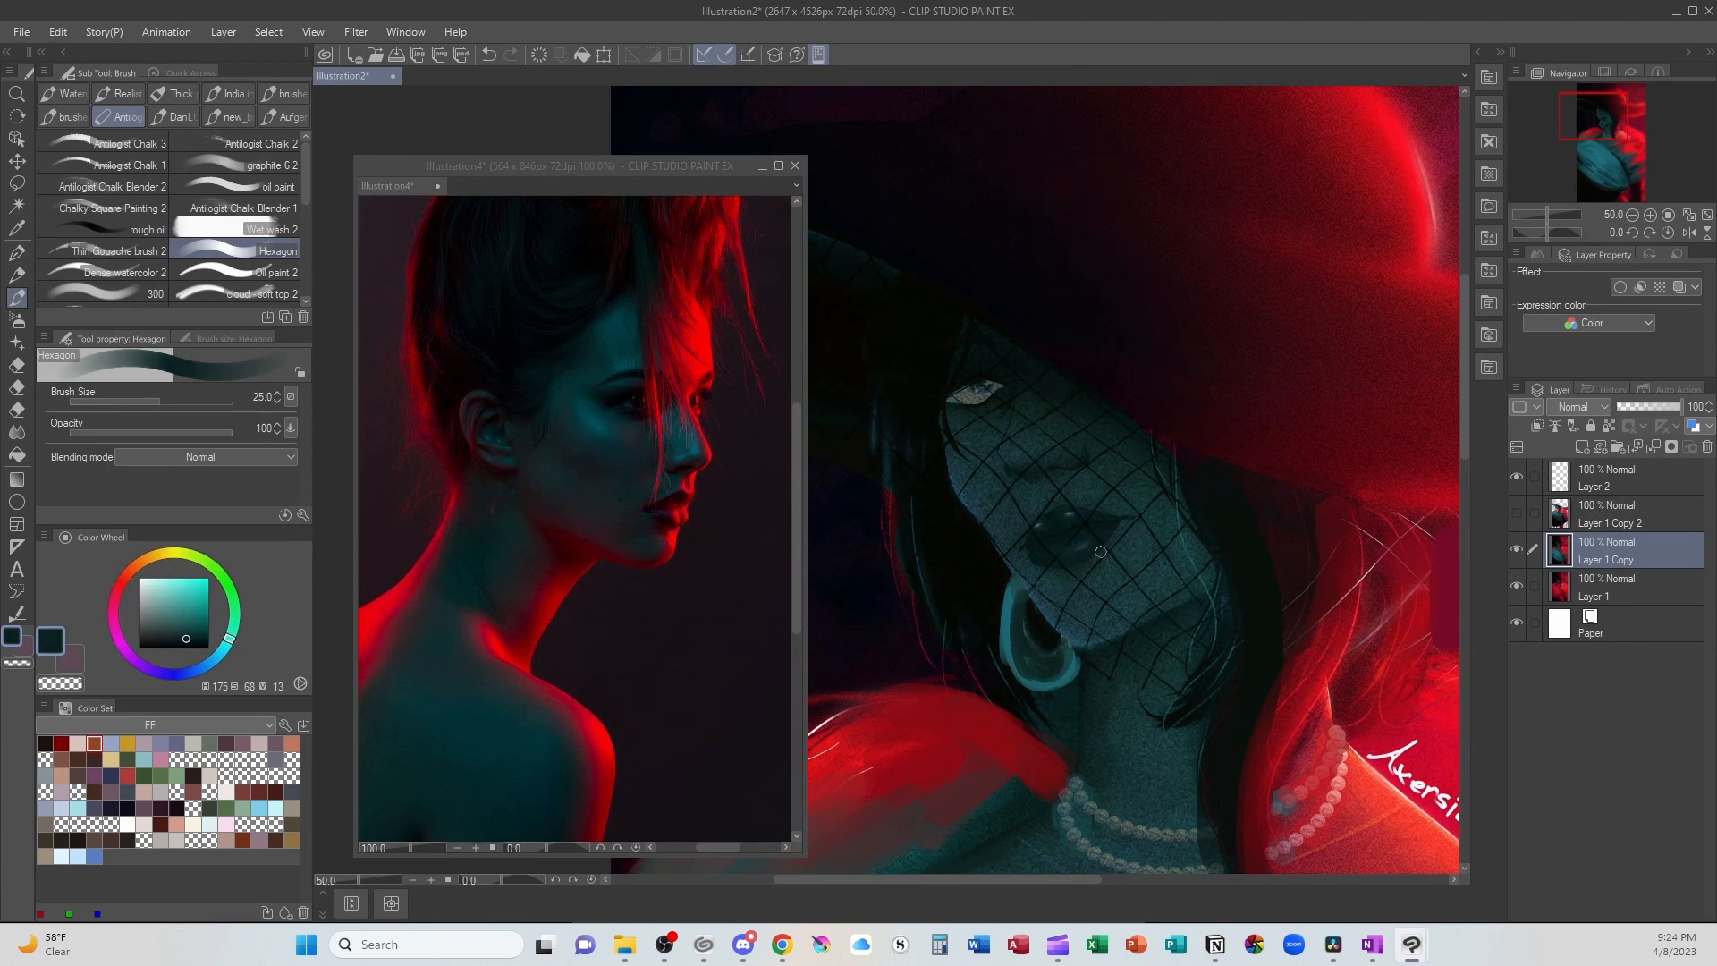
pyautogui.keyDown('alt'); pyautogui.click(886, 463); pyautogui.keyUp('alt')
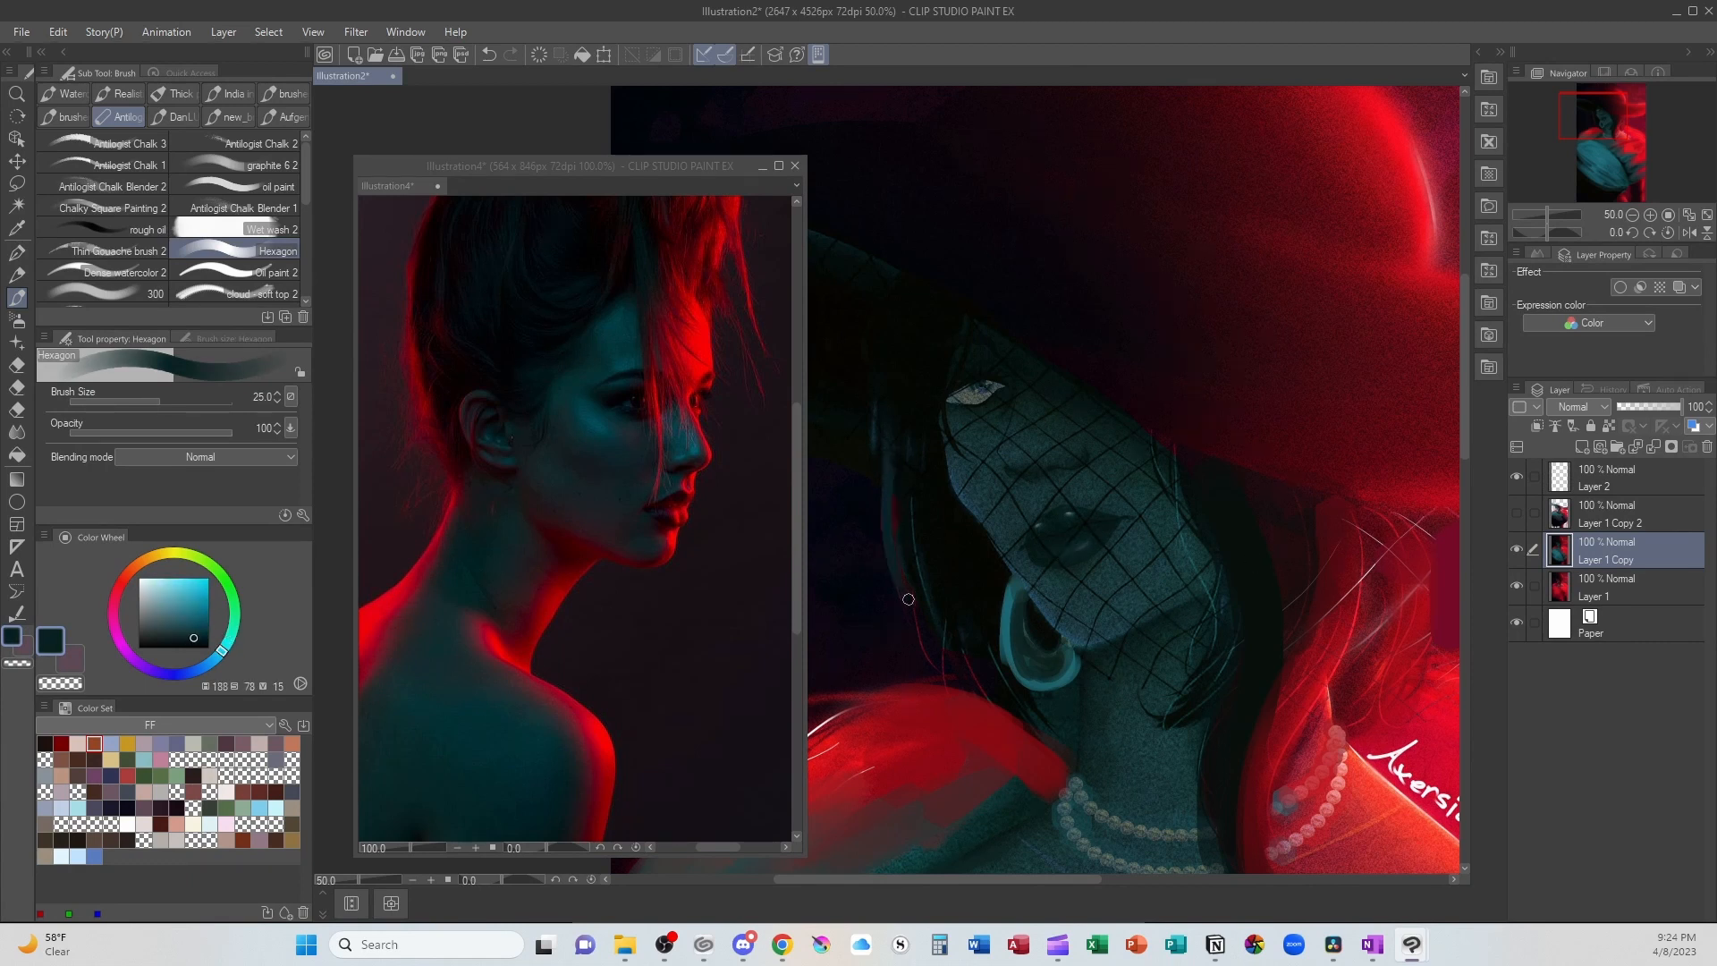
pyautogui.moveTo(898, 483)
pyautogui.mouseDown()
pyautogui.moveTo(926, 637)
pyautogui.moveTo(937, 609)
pyautogui.moveTo(999, 685)
pyautogui.mouseUp()
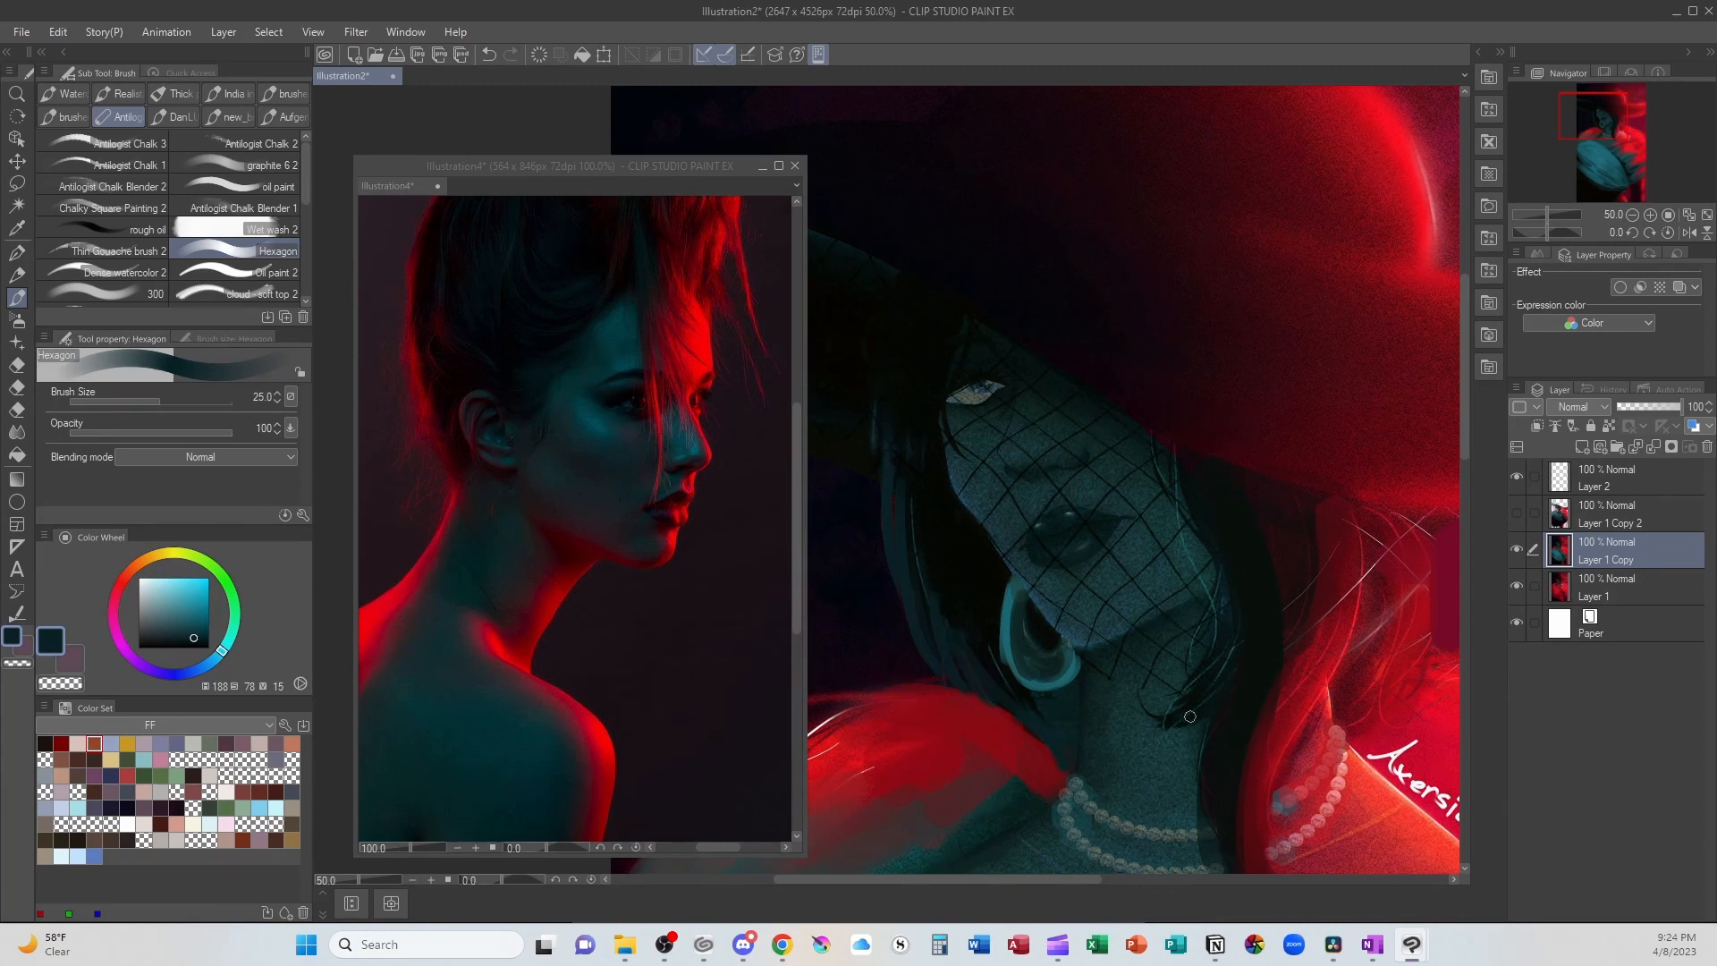
# Step: Paint brighter strands along the outer hair in teal sampled from the earring, and sample dark red from the shoulder fur
pyautogui.keyDown('alt'); pyautogui.click(1010, 613); pyautogui.keyUp('alt')
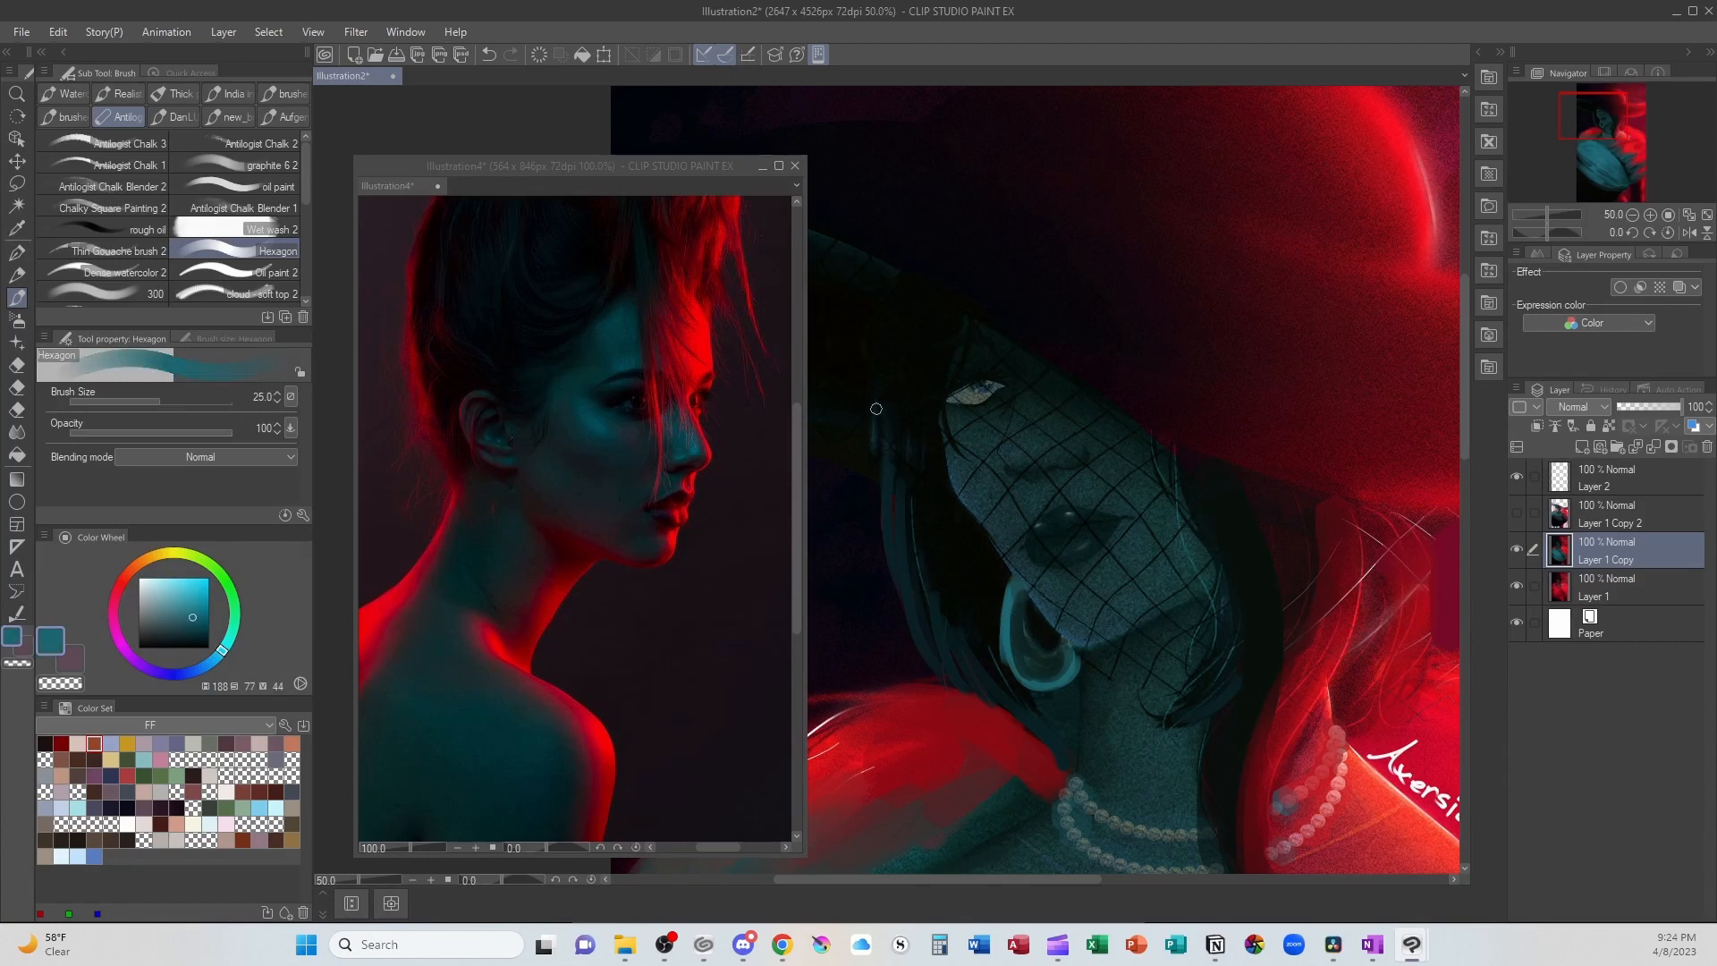
pyautogui.moveTo(876, 396); pyautogui.dragTo(906, 617)
pyautogui.moveTo(896, 452); pyautogui.dragTo(910, 595)
pyautogui.moveTo(901, 535); pyautogui.dragTo(966, 688)
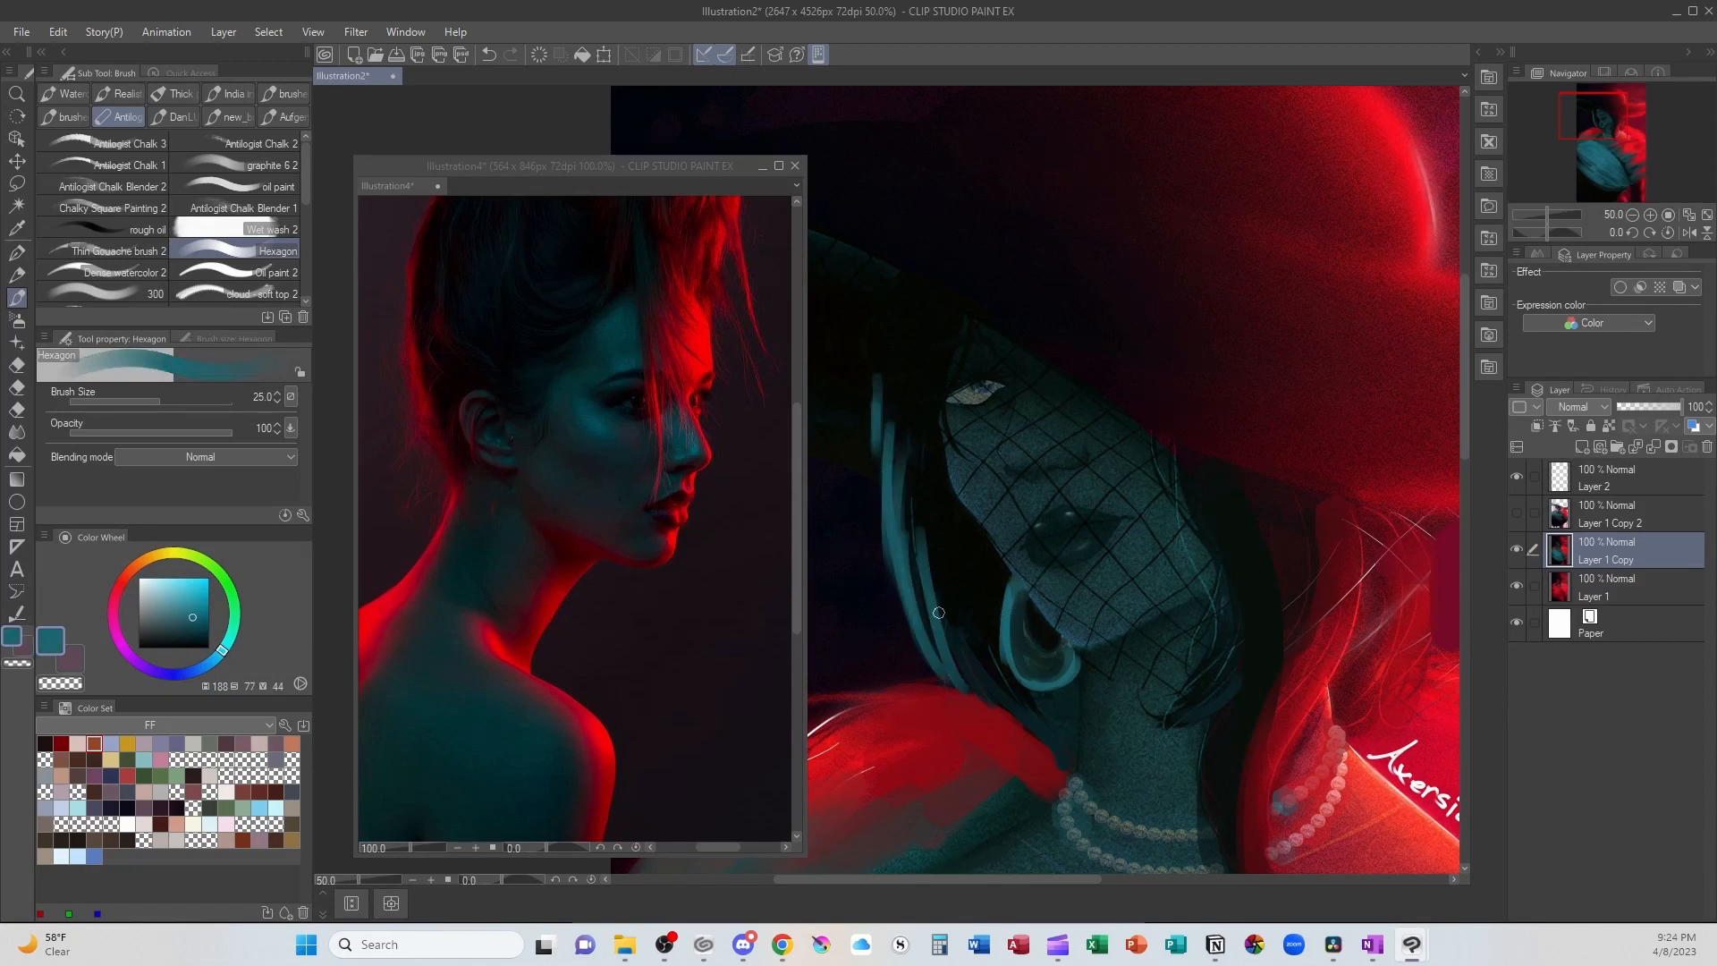
pyautogui.moveTo(930, 599)
pyautogui.mouseDown()
pyautogui.moveTo(998, 724)
pyautogui.moveTo(1062, 747)
pyautogui.mouseUp()
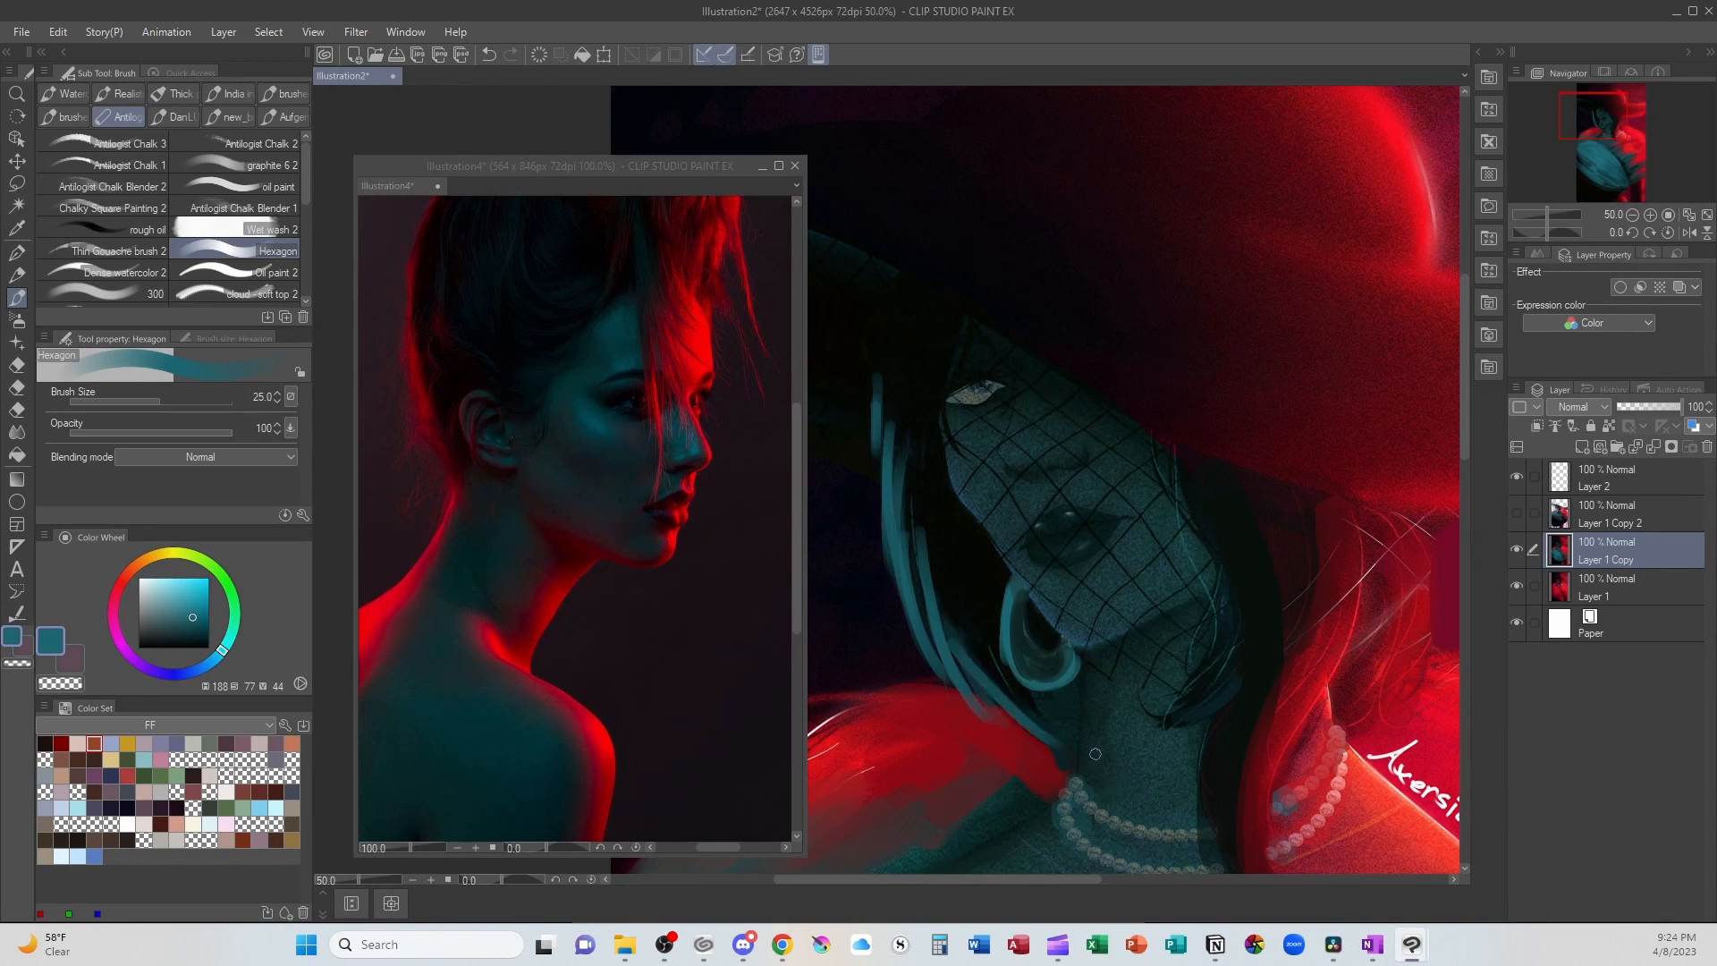
pyautogui.keyDown('alt'); pyautogui.click(1031, 757); pyautogui.keyUp('alt')
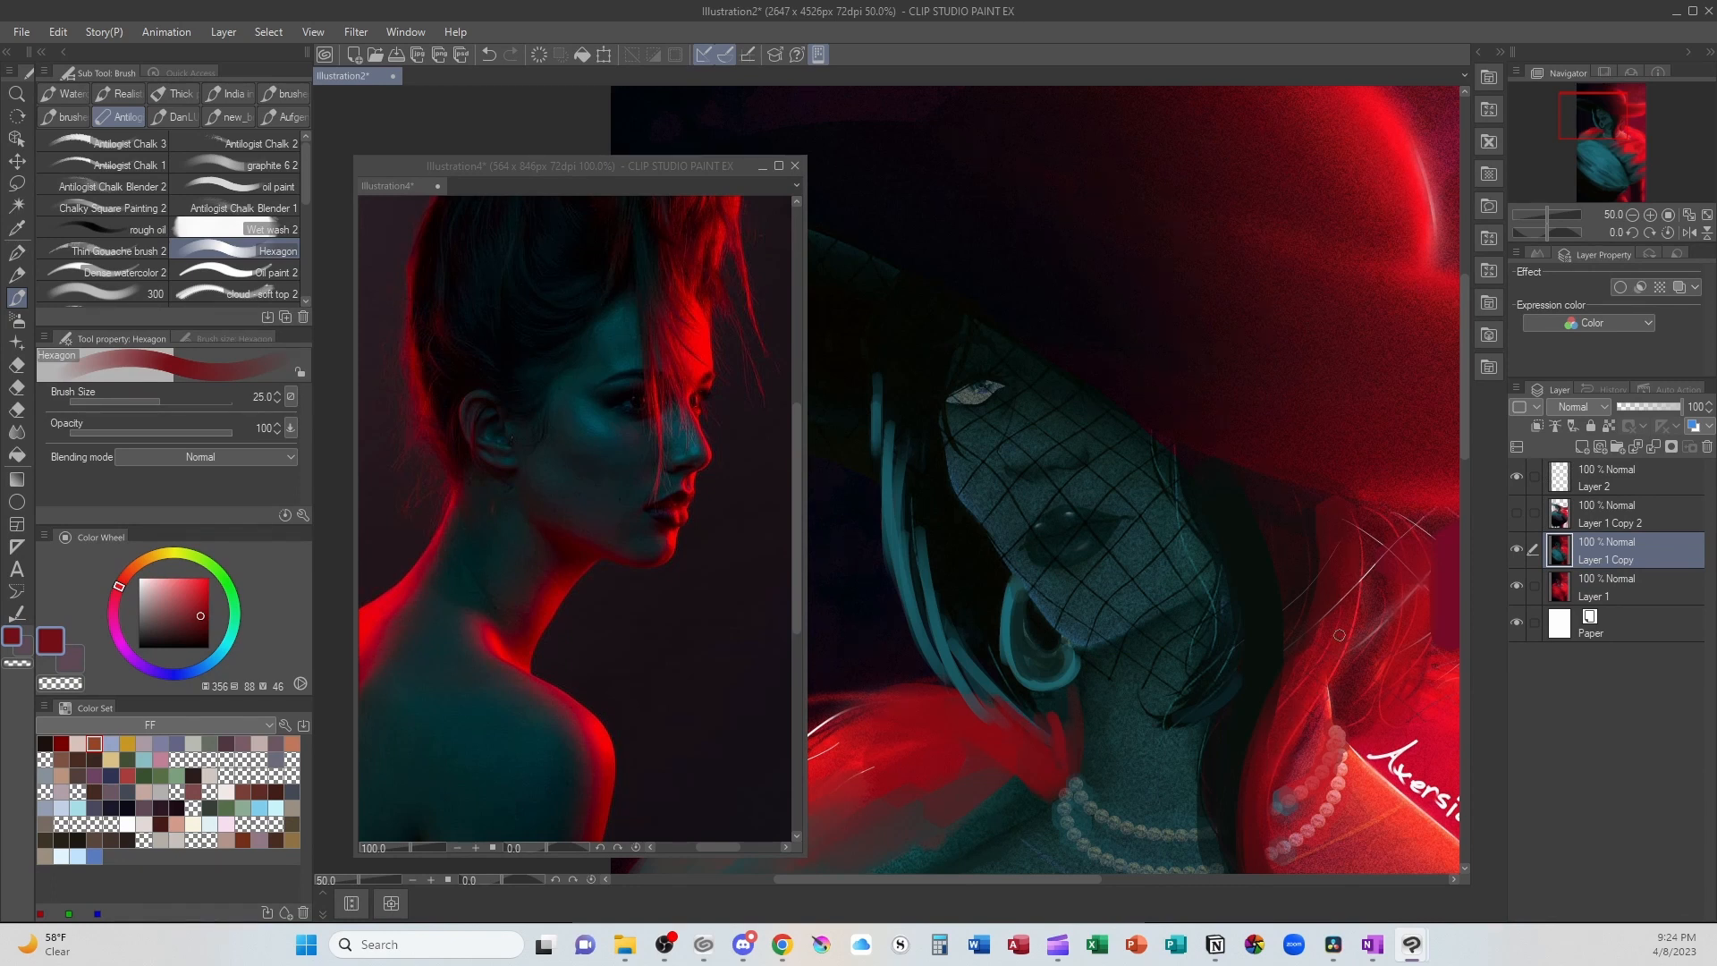
pyautogui.moveTo(1382, 686); pyautogui.dragTo(1413, 598)
pyautogui.hotkey('ctrl', 'z')
pyautogui.click(712, 471)
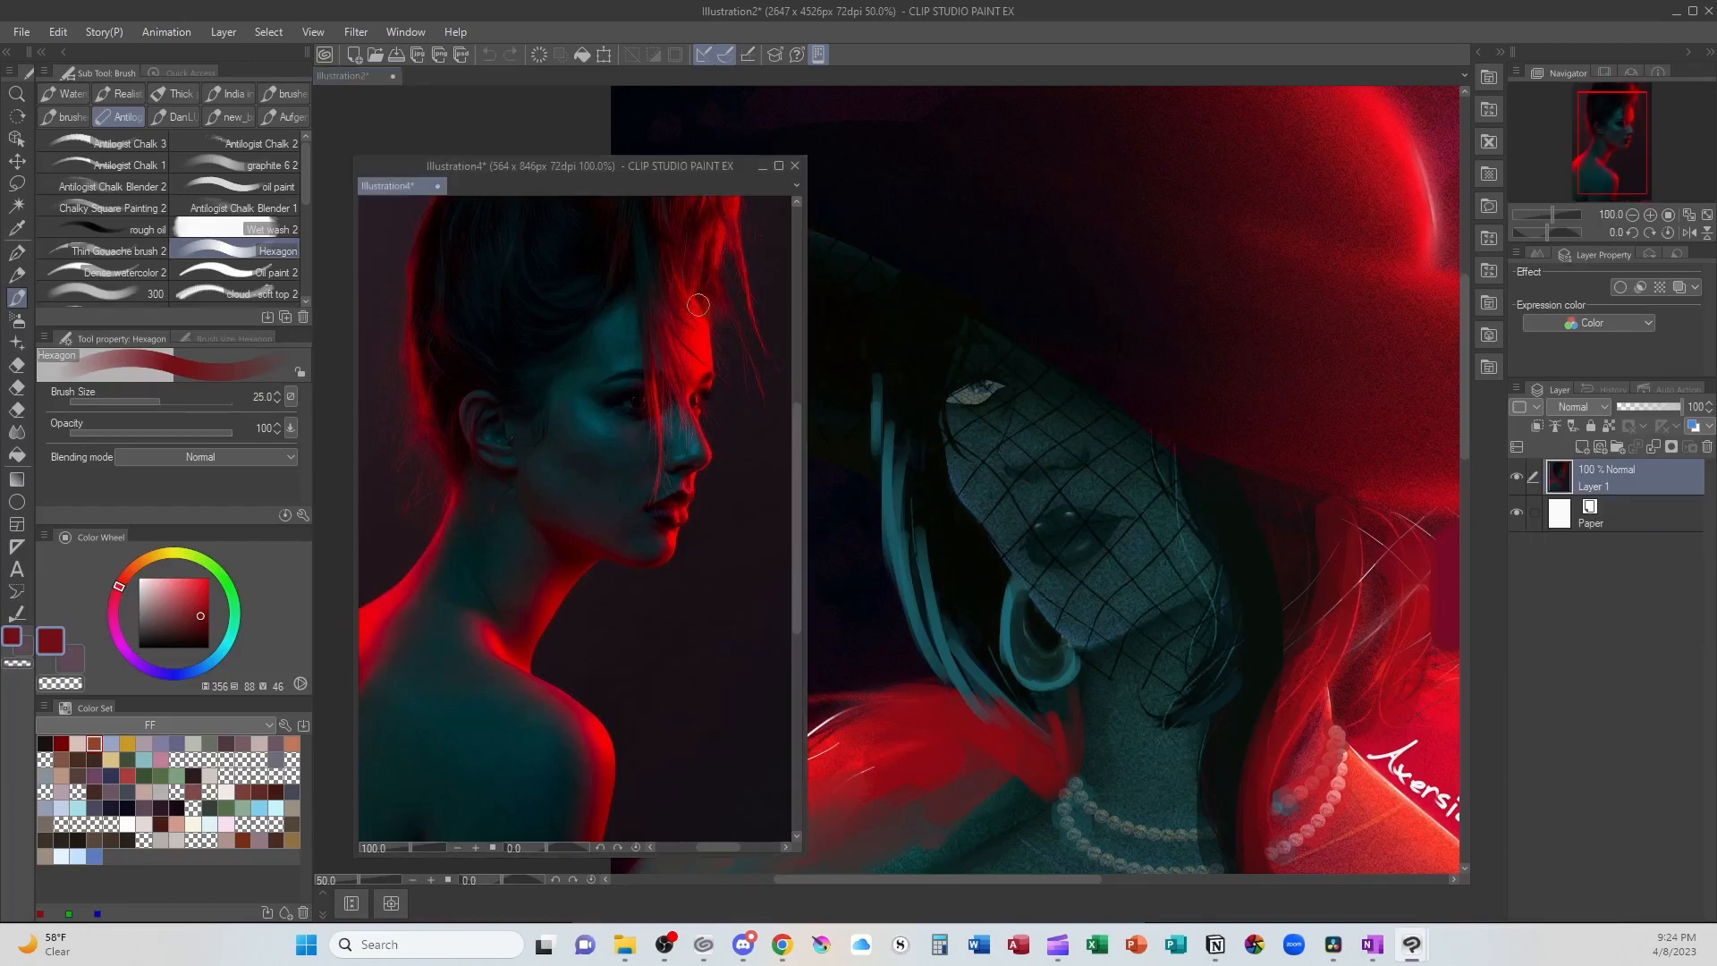
pyautogui.moveTo(693, 302); pyautogui.dragTo(737, 304)
pyautogui.hotkey('ctrl', 'z')
# Step: Outline the shadow-side edges of the hat brim in teal sampled from the outer hair strands, and sample a darker teal from the brim
pyautogui.hotkey('ctrl', '-')
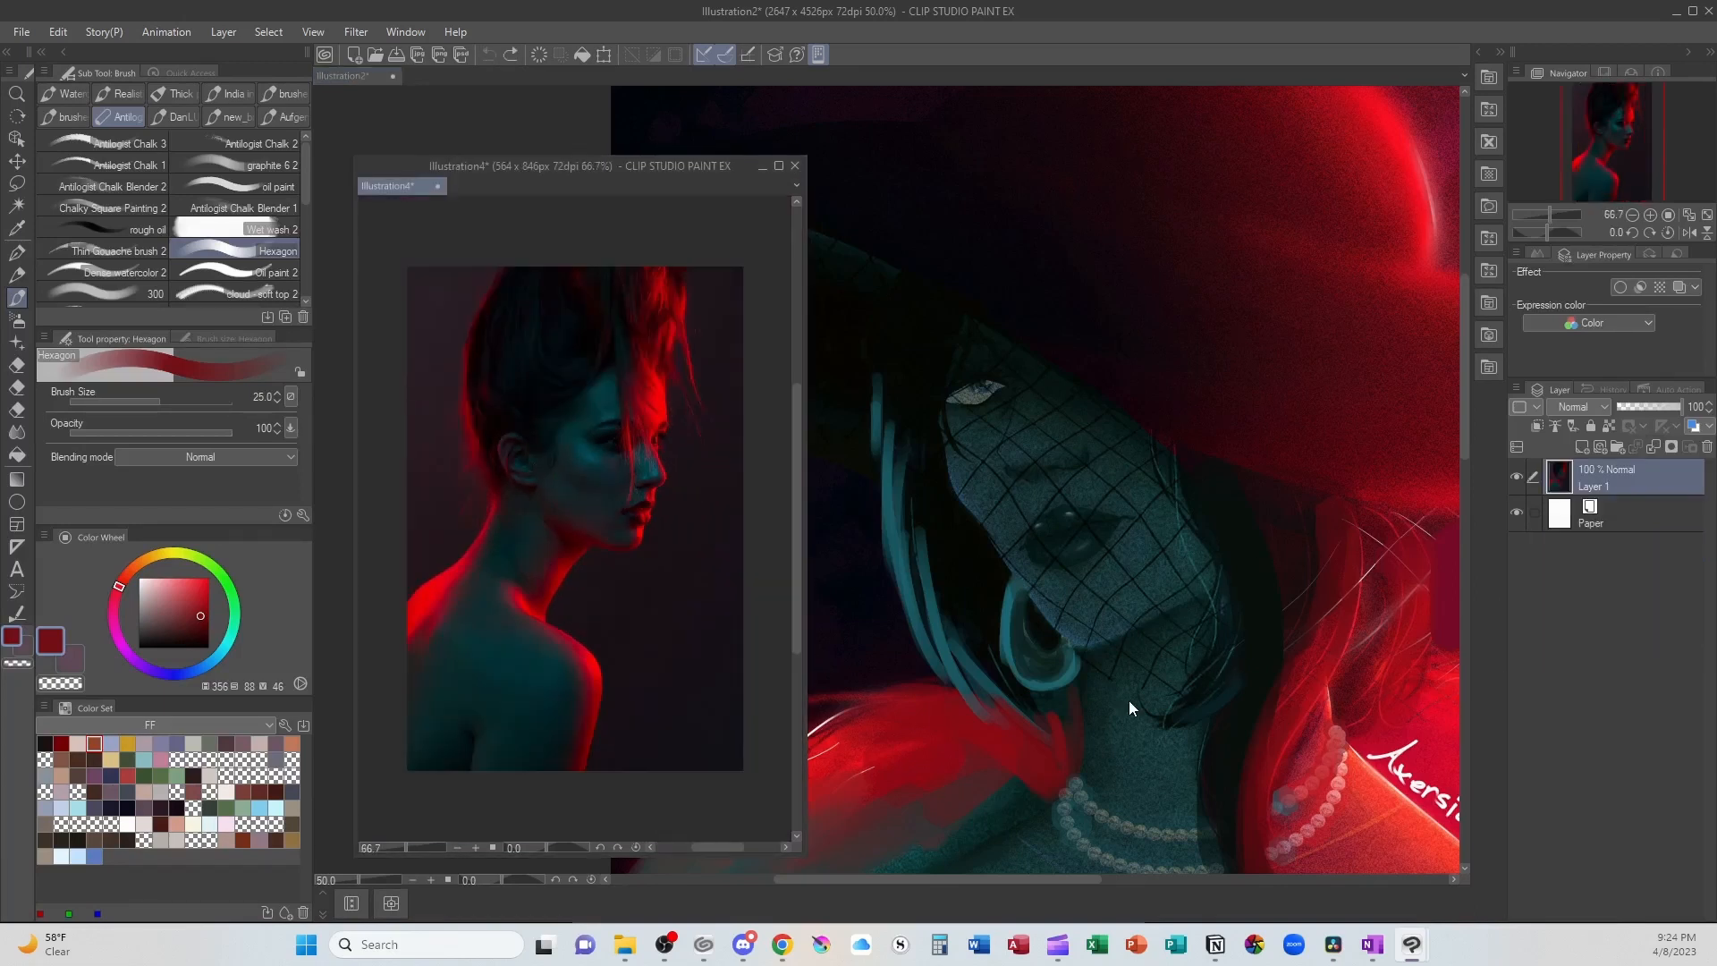
pyautogui.hotkey('ctrl', '-')
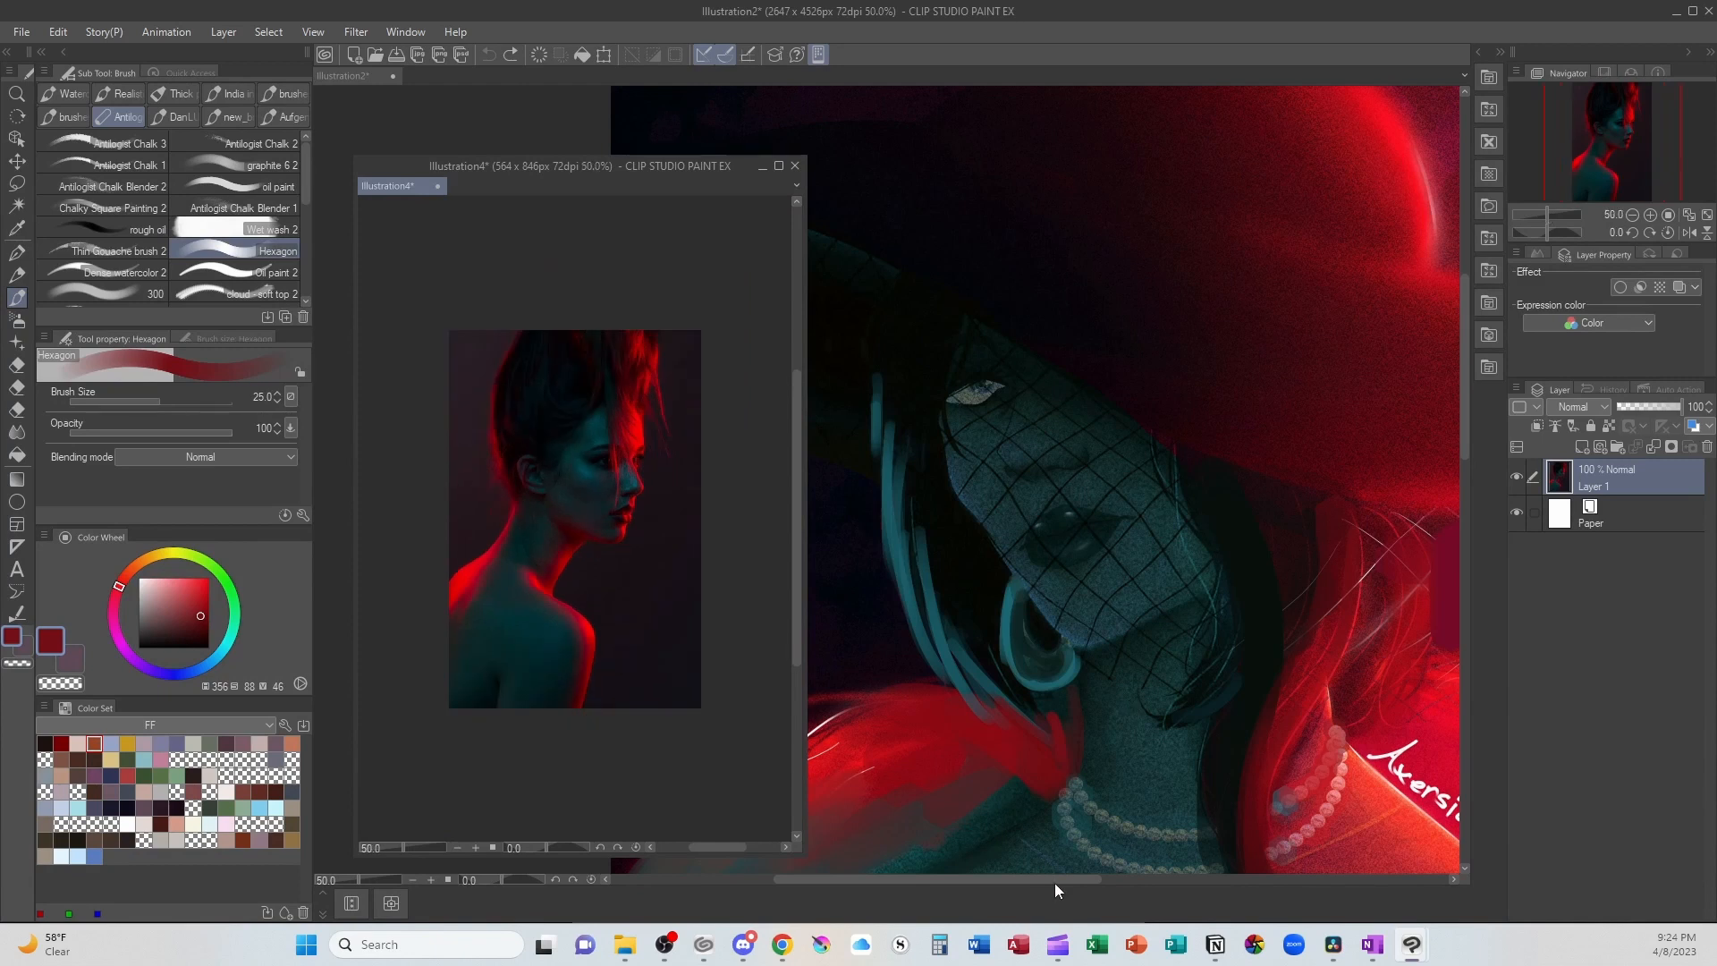
pyautogui.moveTo(1063, 882); pyautogui.dragTo(1082, 881)
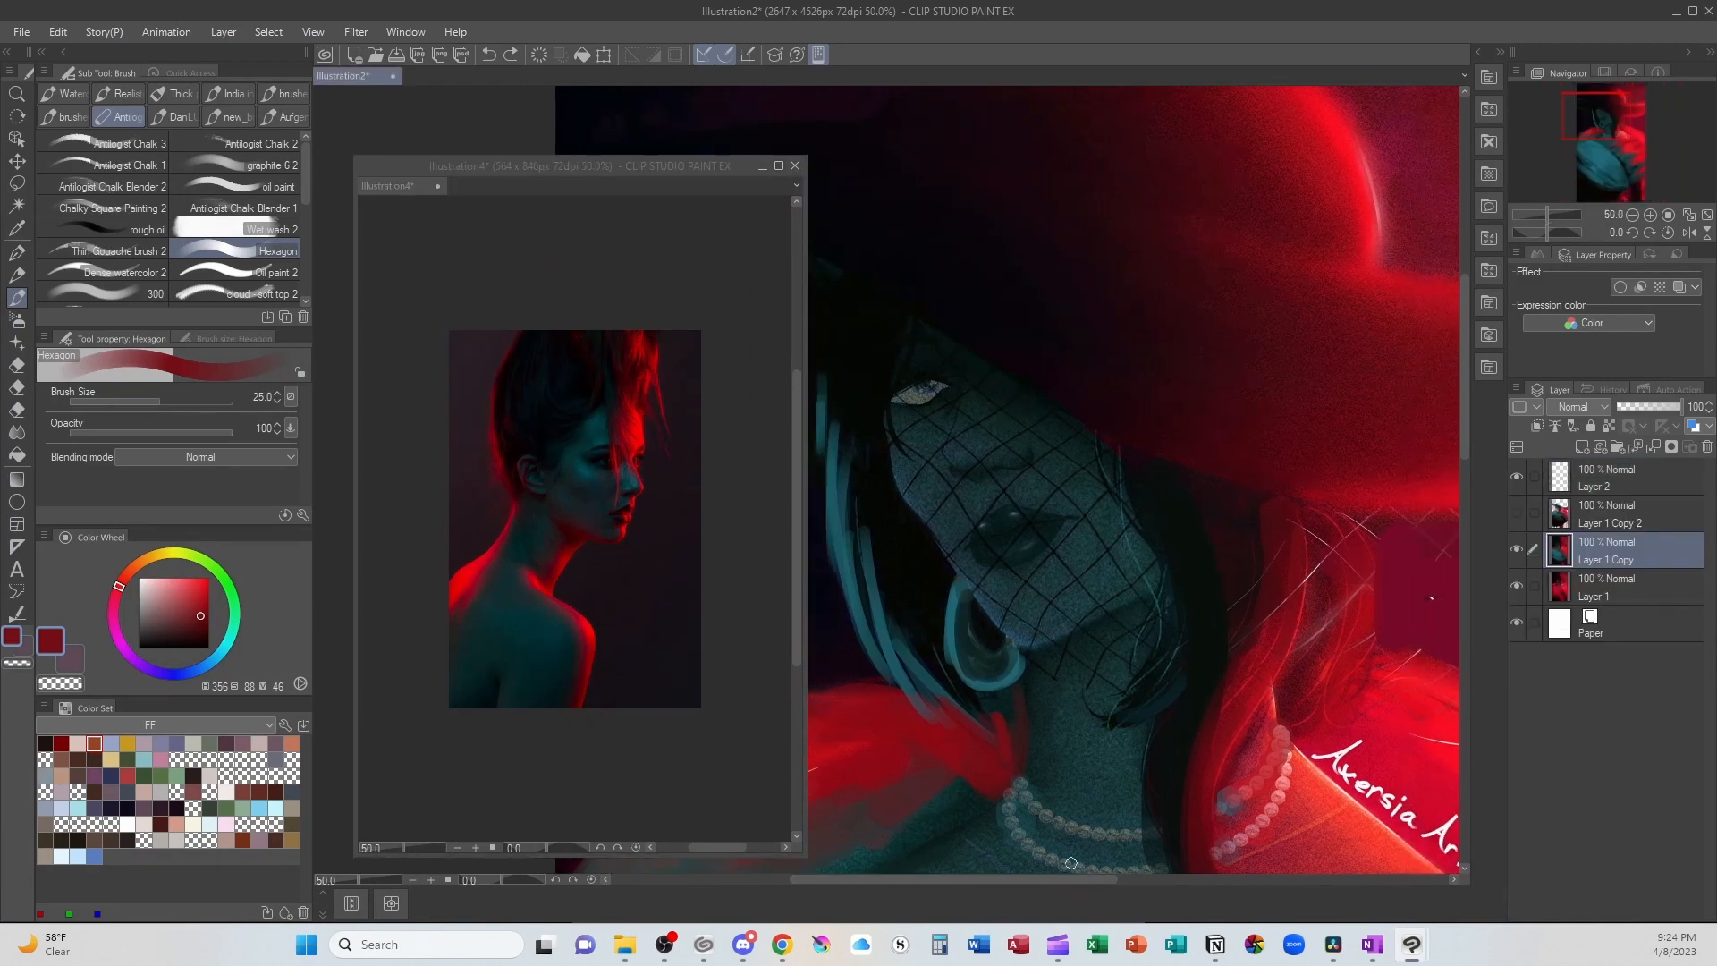
pyautogui.scroll(-1, 1070, 863)
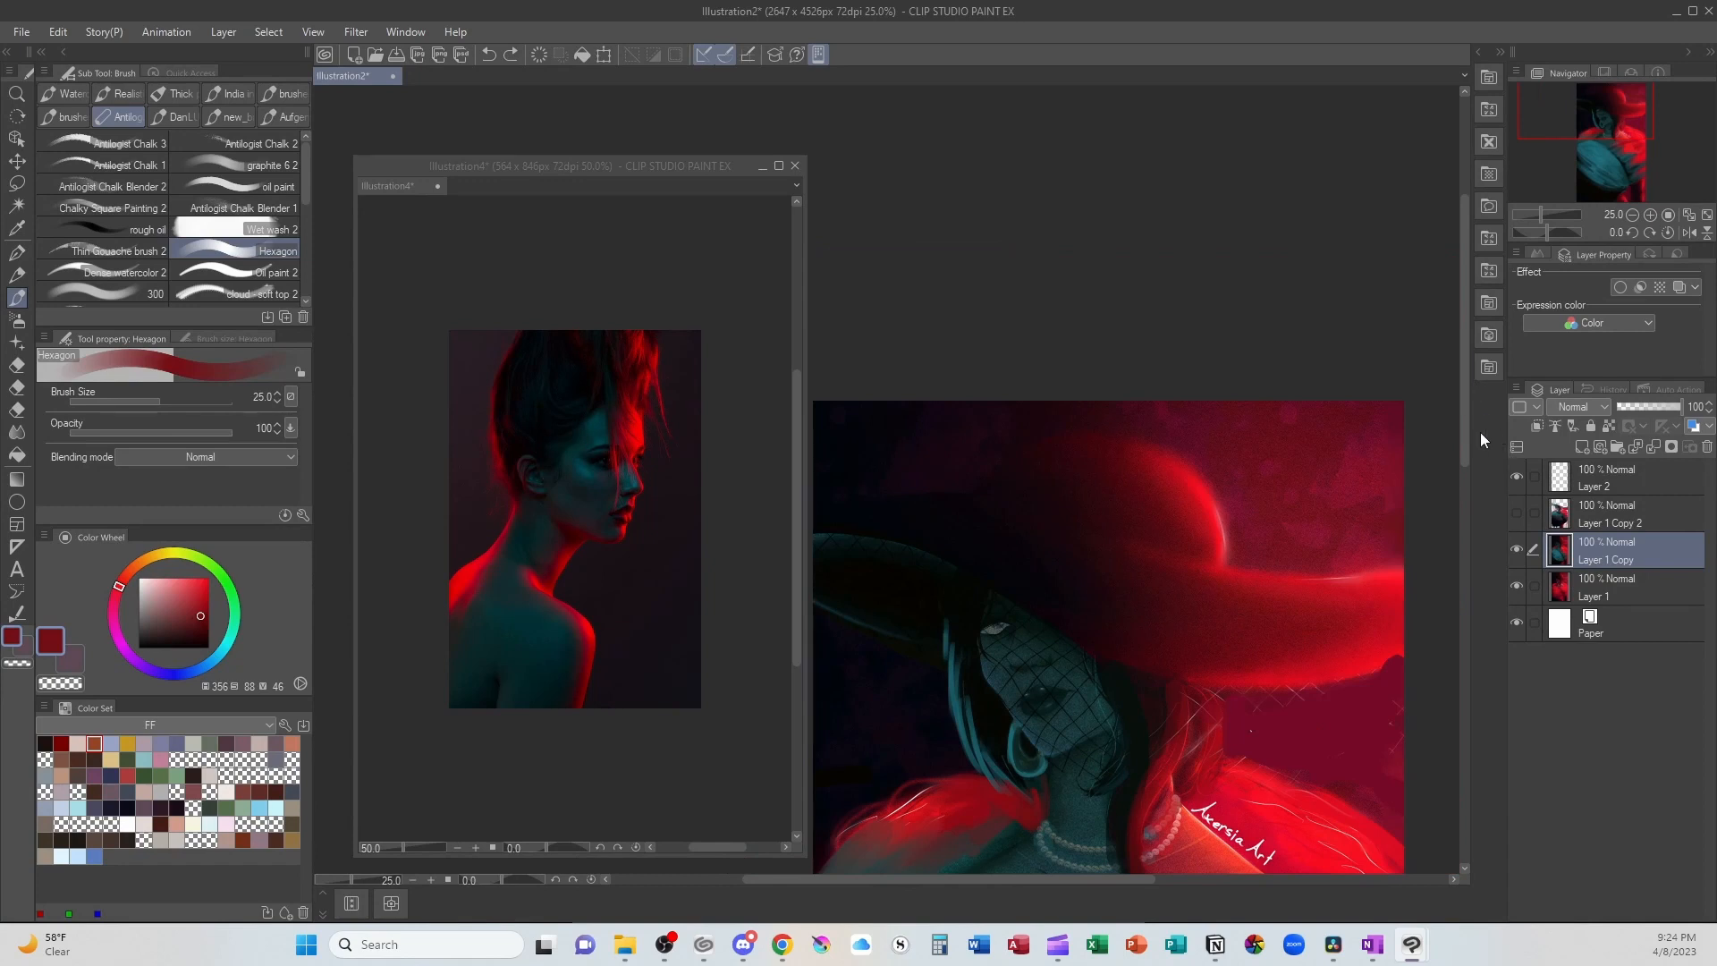
pyautogui.moveTo(1463, 440); pyautogui.dragTo(1473, 499)
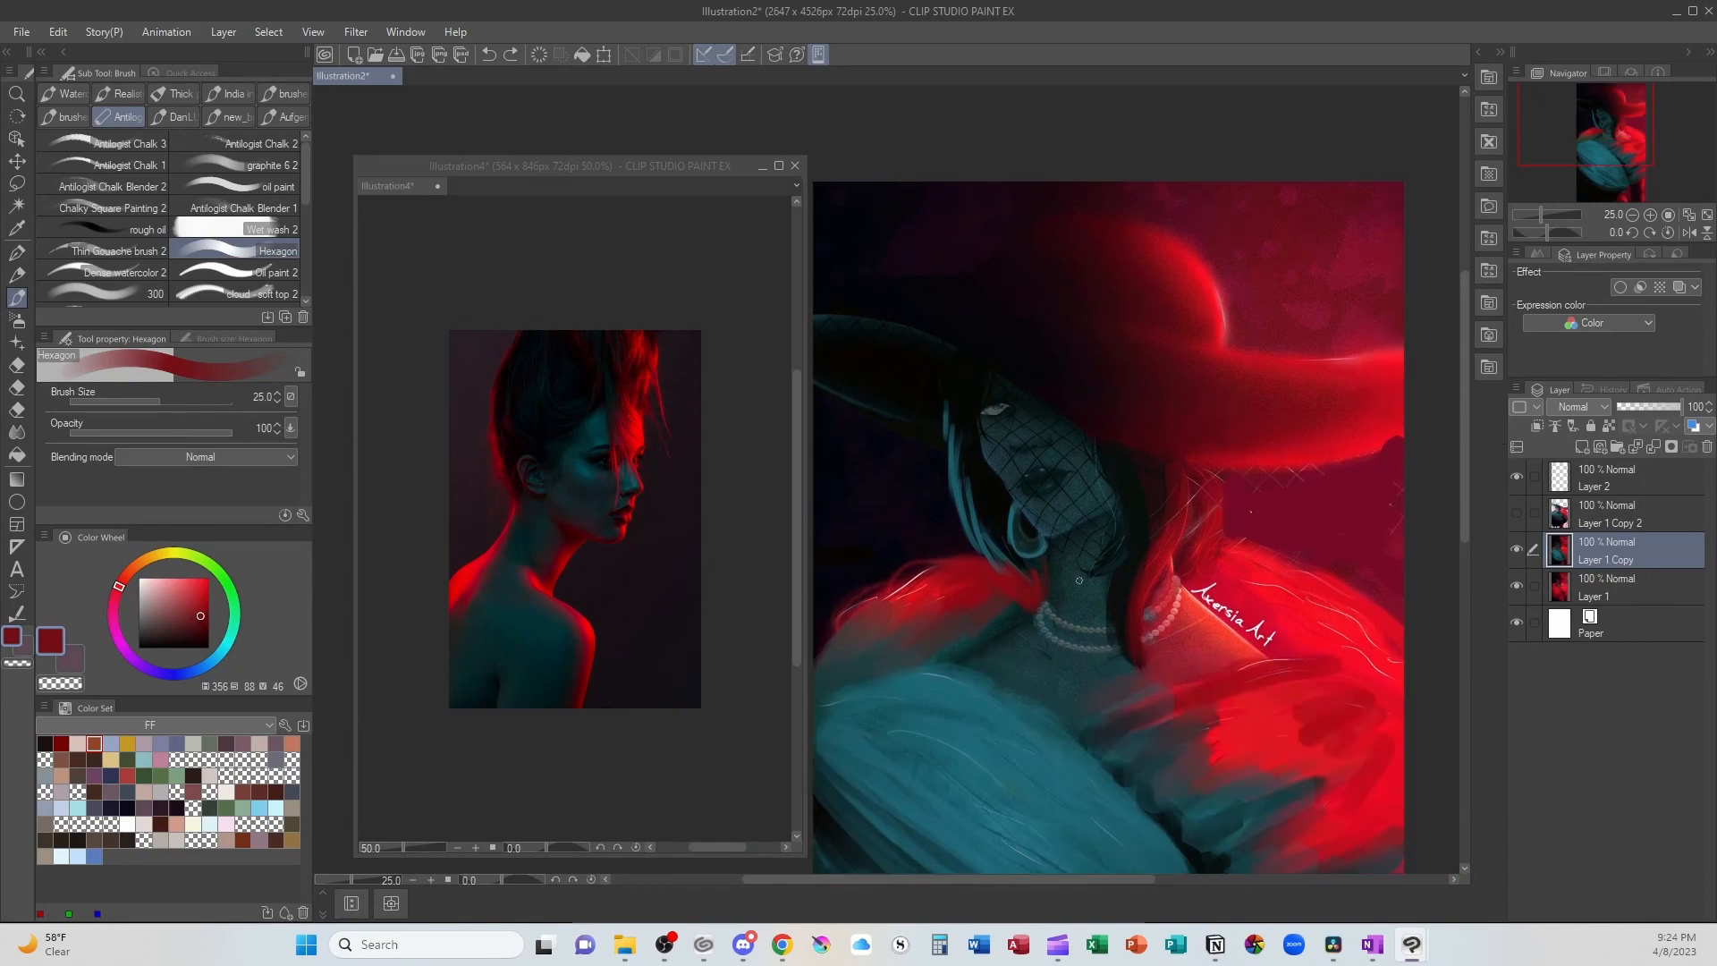
pyautogui.moveTo(1069, 565); pyautogui.dragTo(1188, 596)
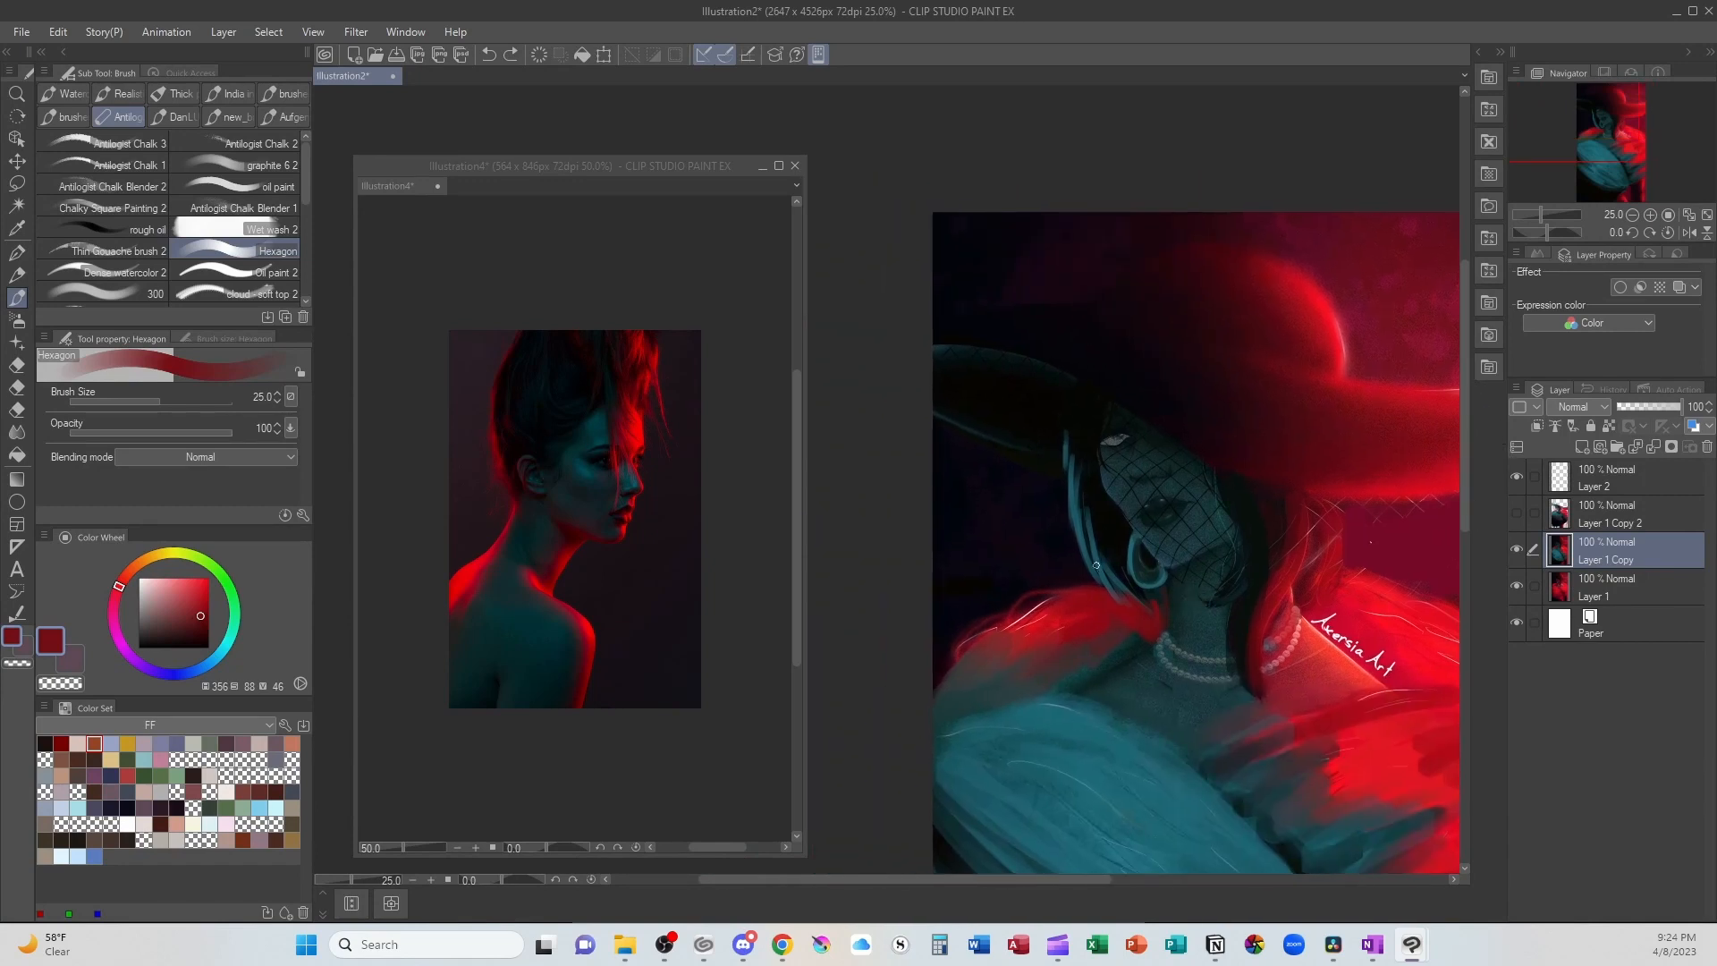
pyautogui.keyDown('alt'); pyautogui.click(1090, 527); pyautogui.keyUp('alt')
pyautogui.moveTo(1082, 379)
pyautogui.mouseDown()
pyautogui.moveTo(900, 356)
pyautogui.moveTo(904, 441)
pyautogui.moveTo(961, 417)
pyautogui.moveTo(926, 401)
pyautogui.moveTo(1024, 452)
pyautogui.mouseUp()
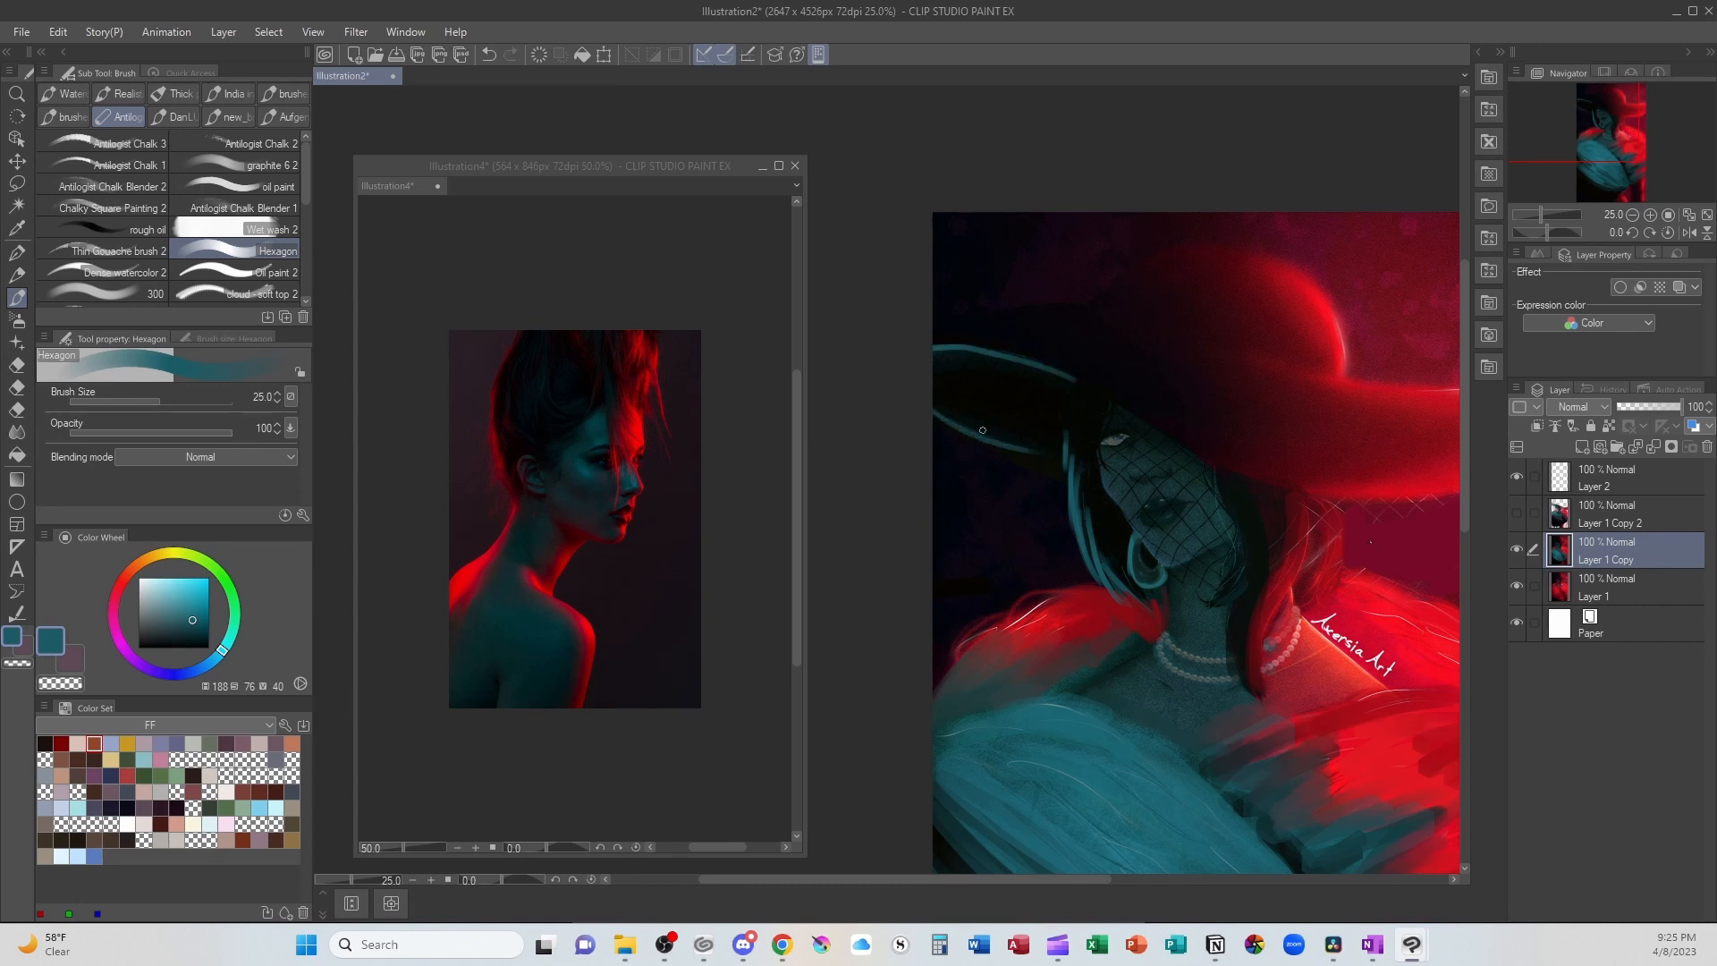
pyautogui.moveTo(945, 413); pyautogui.dragTo(1055, 457)
pyautogui.moveTo(1073, 371); pyautogui.dragTo(1237, 467)
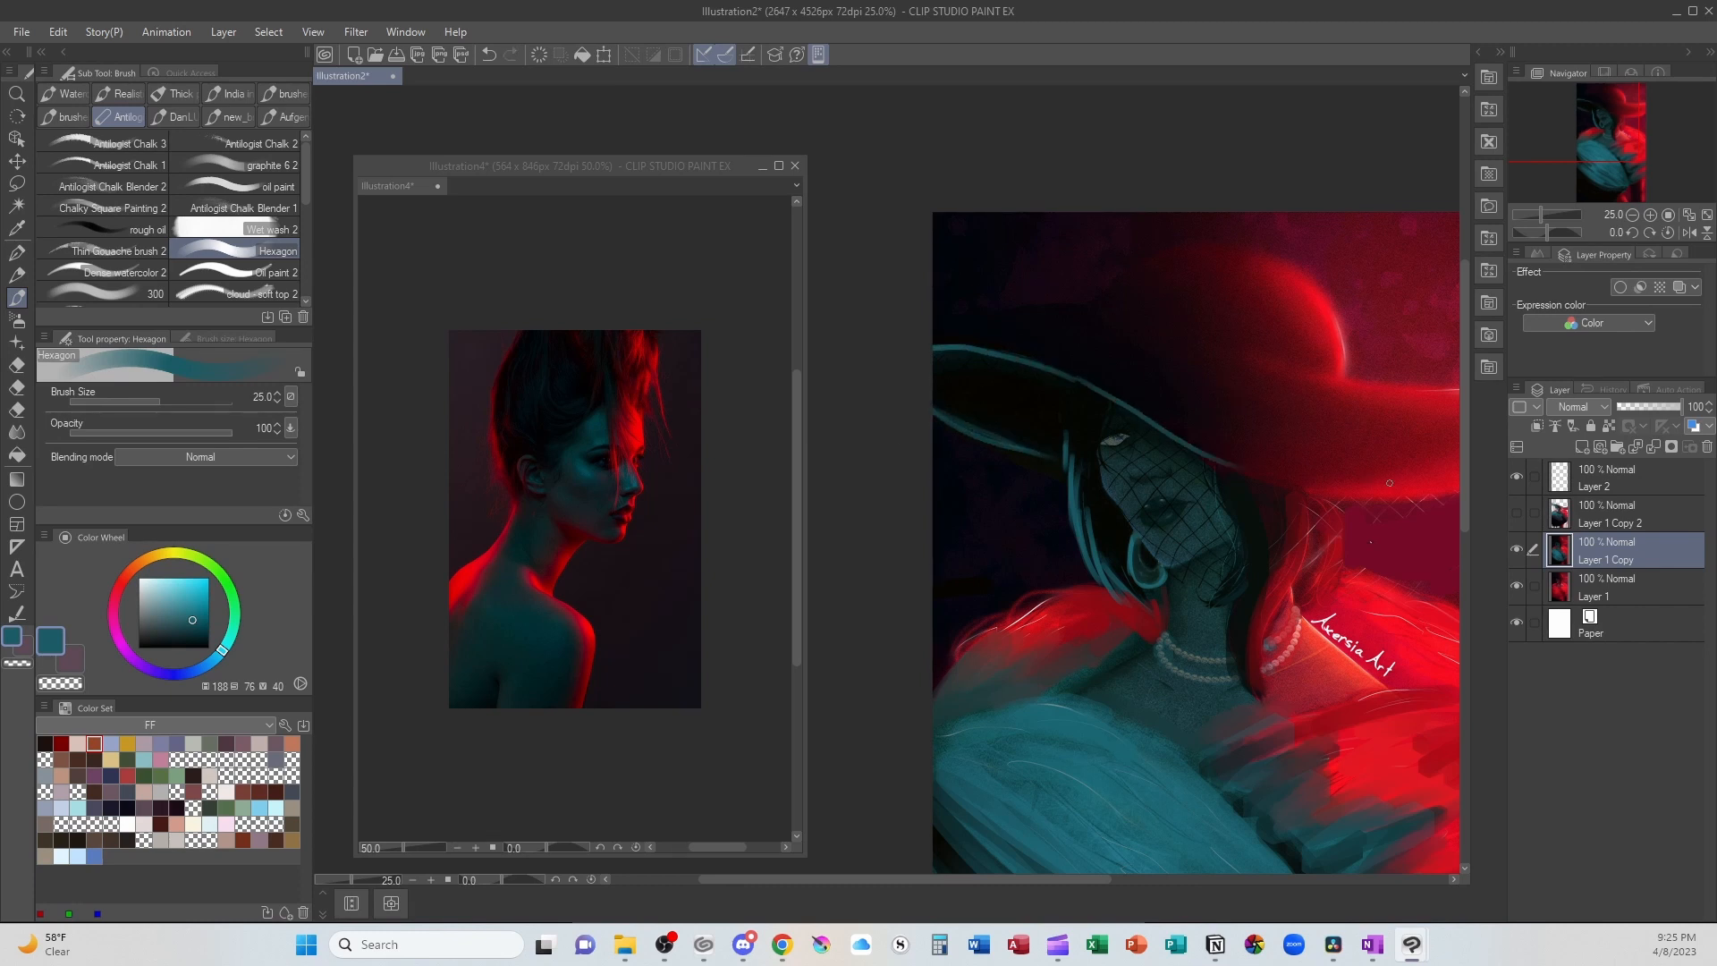
pyautogui.moveTo(1096, 385); pyautogui.dragTo(1031, 368)
pyautogui.keyDown('alt'); pyautogui.click(988, 434); pyautogui.keyUp('alt')
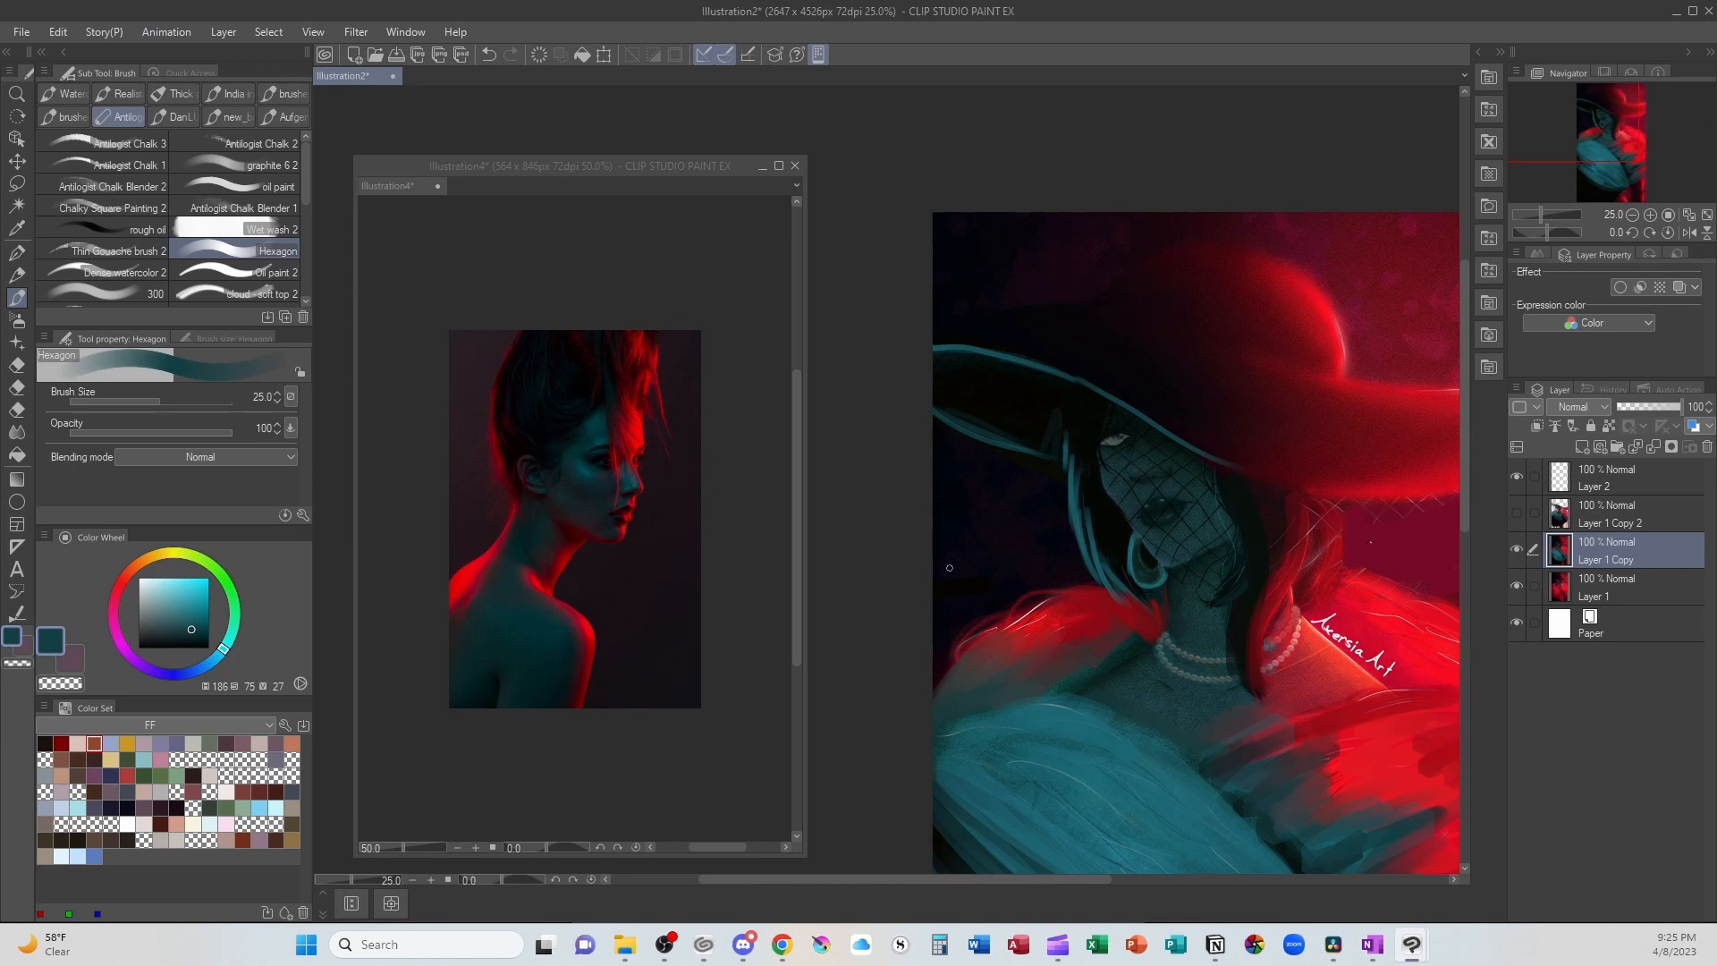
pyautogui.moveTo(1333, 680)
pyautogui.mouseDown()
pyautogui.moveTo(1149, 663)
pyautogui.moveTo(1173, 669)
pyautogui.mouseUp()
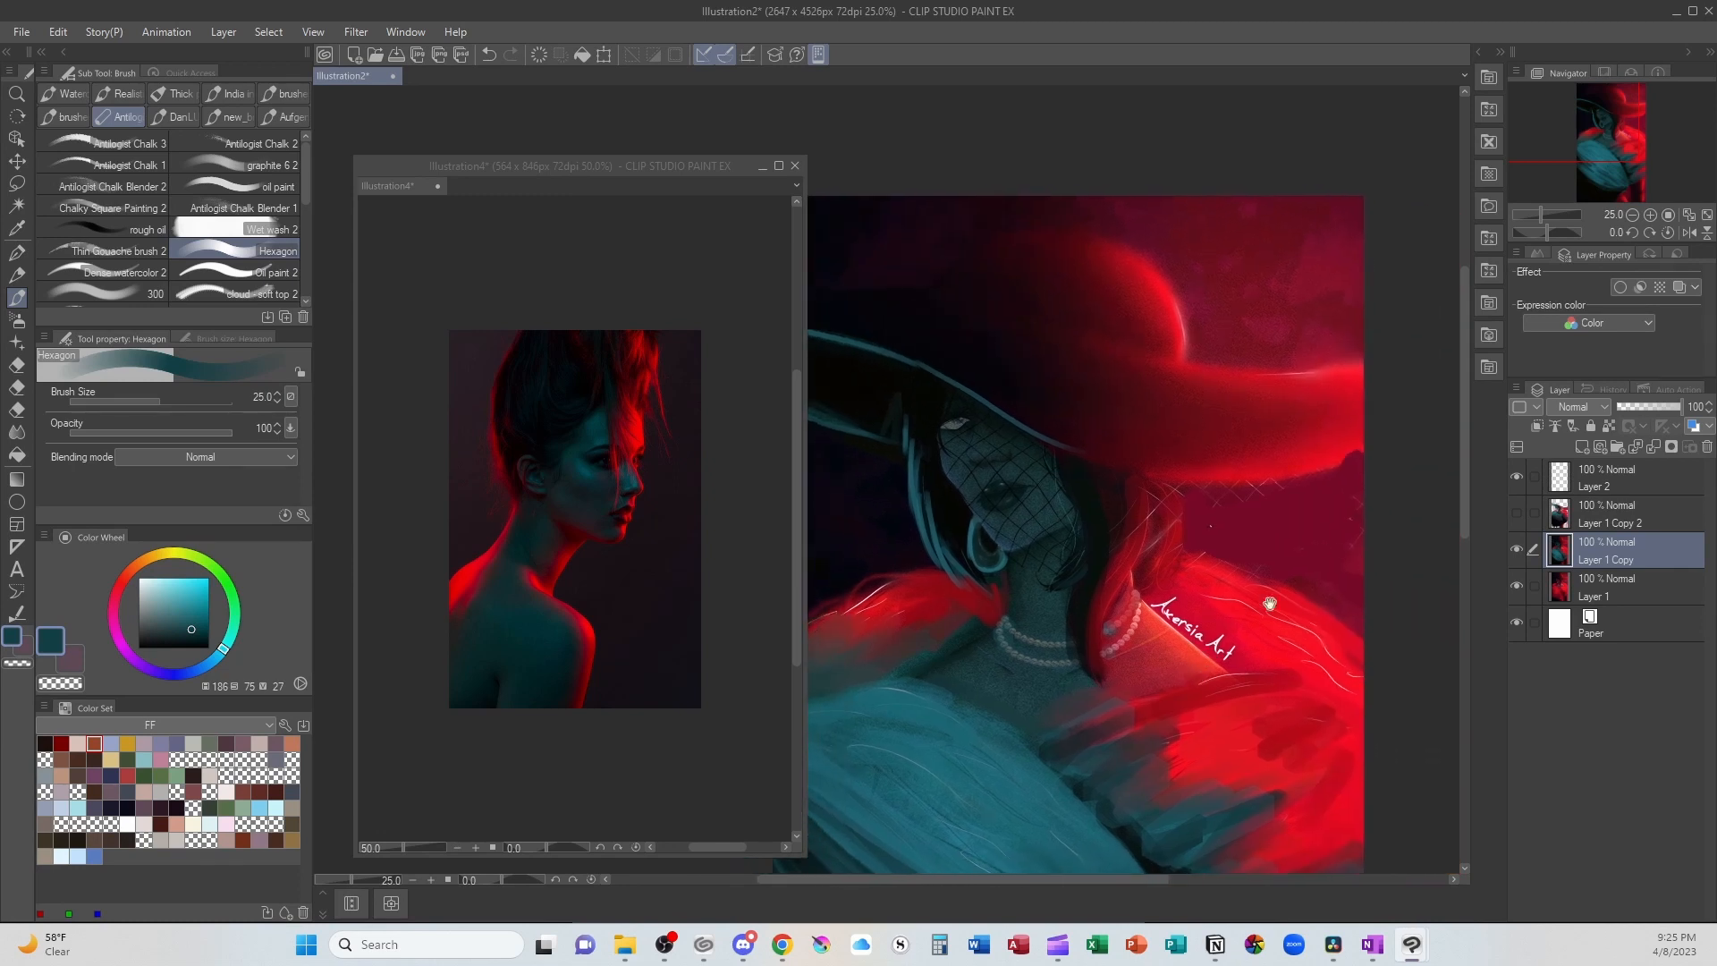
pyautogui.moveTo(1301, 533)
pyautogui.mouseDown()
pyautogui.moveTo(1288, 556)
pyautogui.moveTo(1308, 569)
pyautogui.mouseUp()
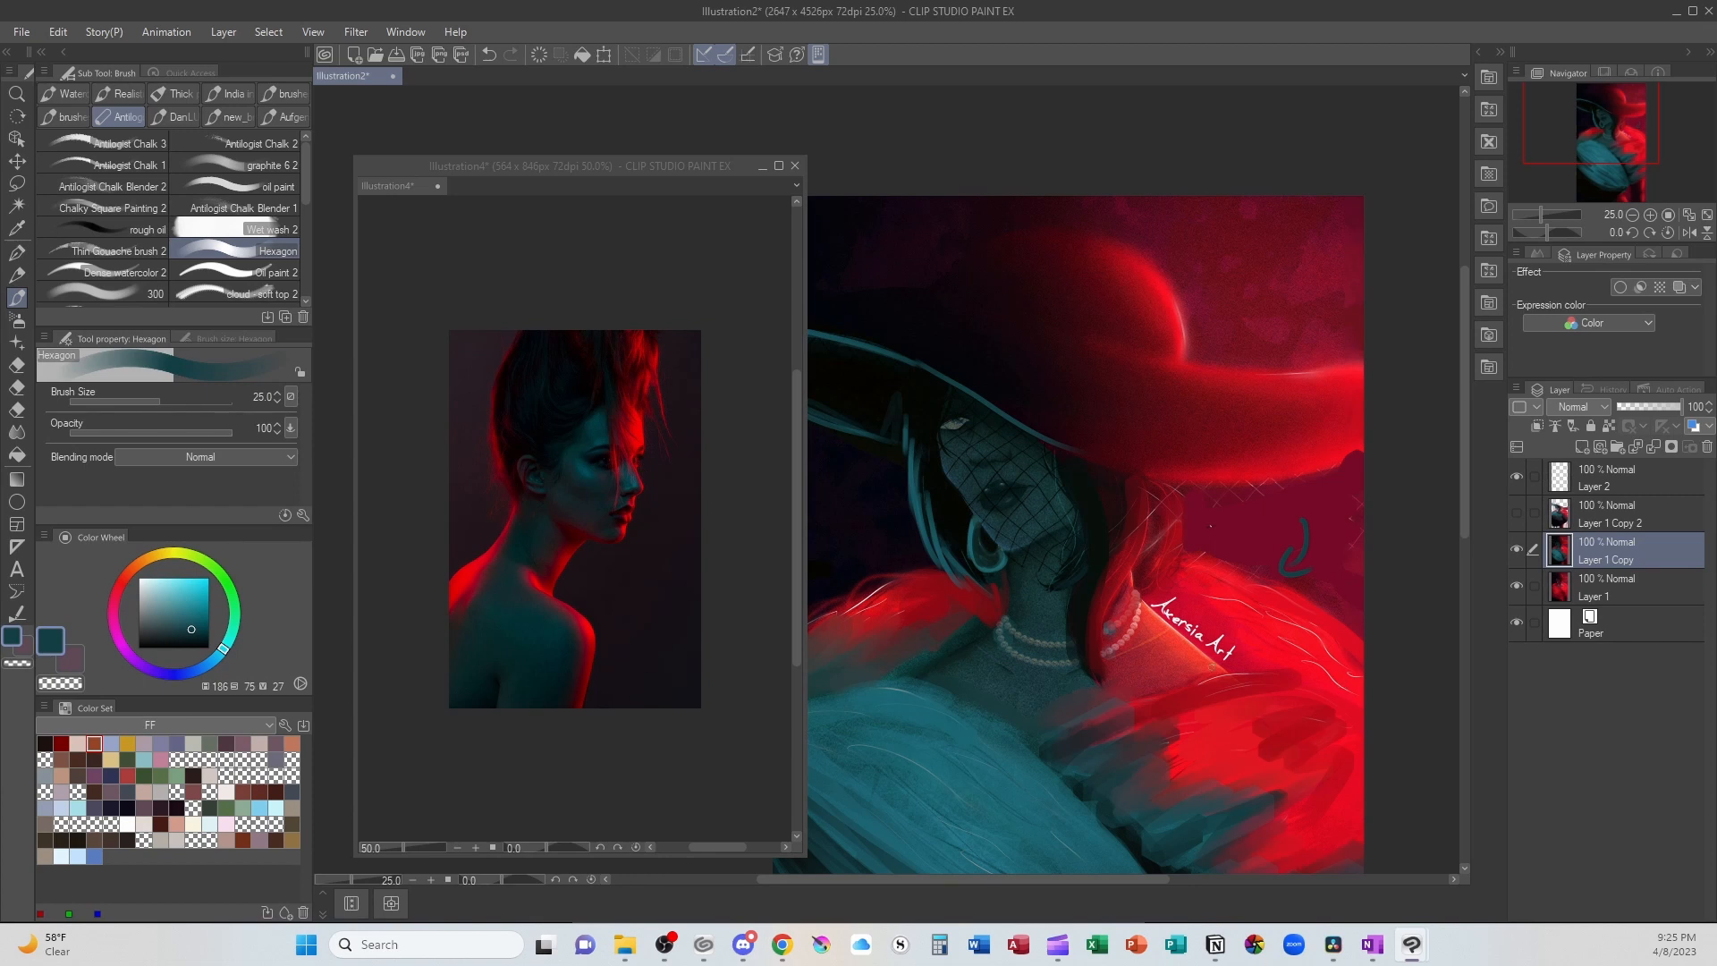
pyautogui.hotkey('ctrl', 'z')
pyautogui.hotkey('ctrl', 'z')
pyautogui.moveTo(1013, 646); pyautogui.dragTo(1171, 636)
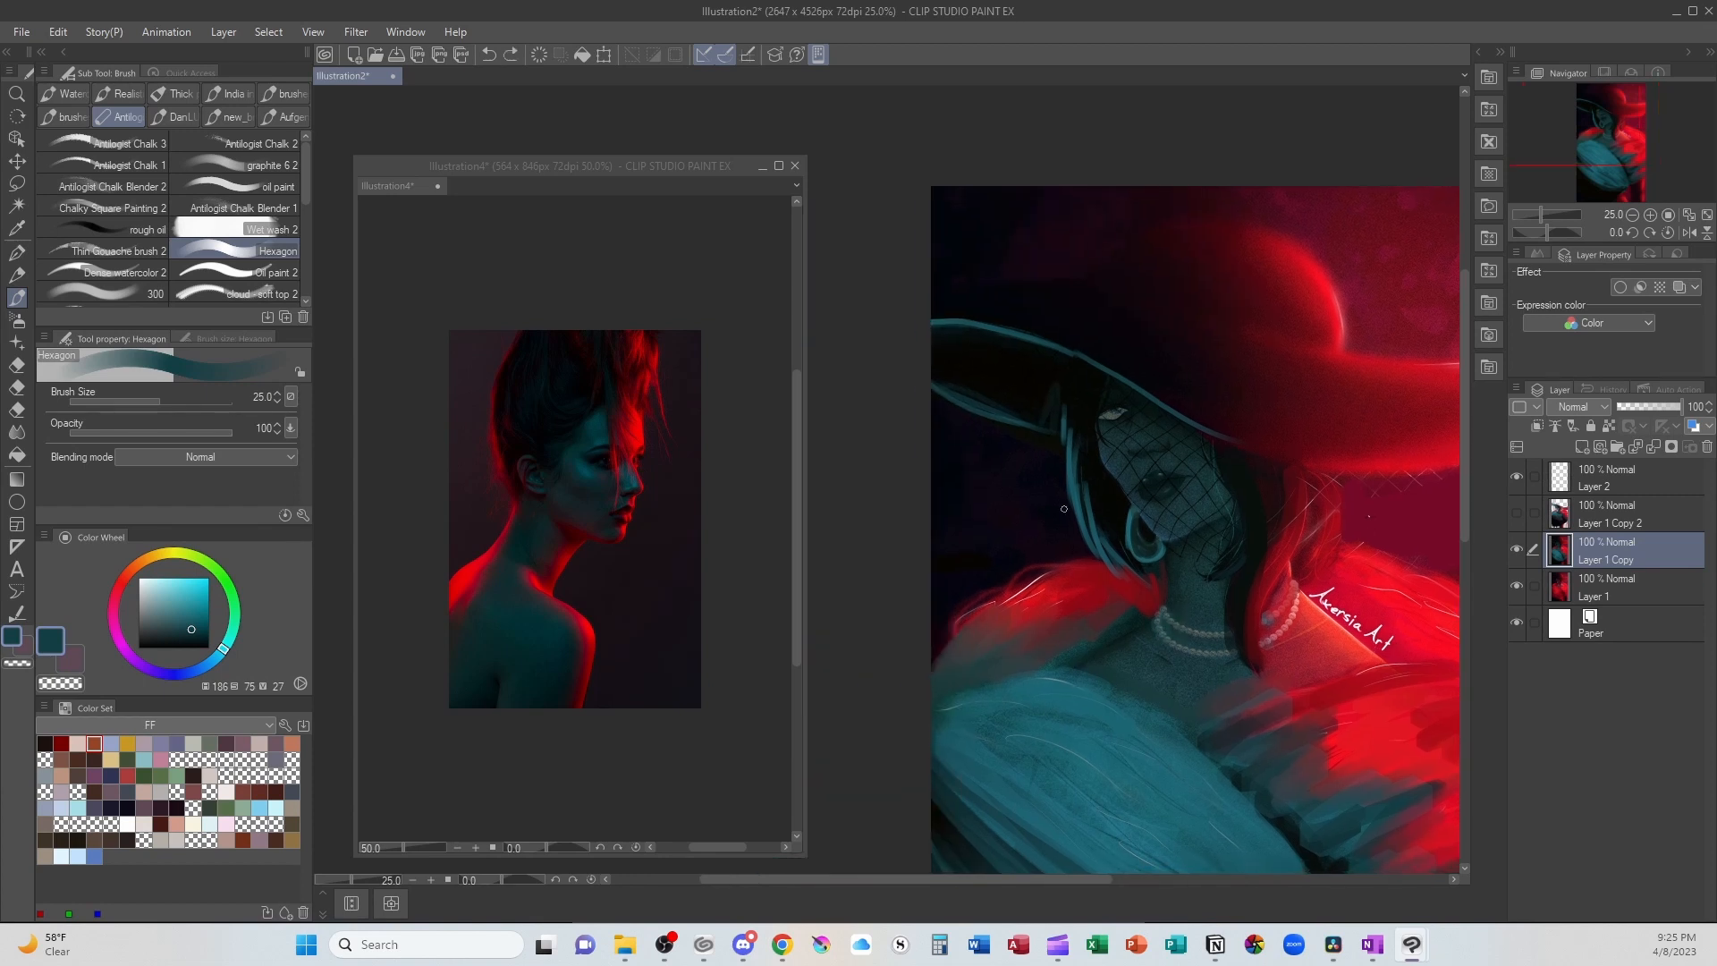
pyautogui.moveTo(913, 535)
pyautogui.mouseDown()
pyautogui.moveTo(1023, 517)
pyautogui.moveTo(993, 509)
pyautogui.mouseUp()
pyautogui.hotkey('ctrl', 'z')
pyautogui.hotkey('ctrl', 'z')
# Step: Add small teal accents to the hoop earring and lips with tones sampled around the earring
pyautogui.scroll(1, 1109, 607)
pyautogui.keyDown('alt'); pyautogui.click(1141, 513); pyautogui.keyUp('alt')
pyautogui.keyDown('alt'); pyautogui.click(1161, 513); pyautogui.keyUp('alt')
pyautogui.moveTo(1141, 512)
pyautogui.mouseDown()
pyautogui.moveTo(1145, 486)
pyautogui.moveTo(1172, 547)
pyautogui.moveTo(1138, 524)
pyautogui.moveTo(1150, 547)
pyautogui.mouseUp()
pyautogui.keyDown('alt'); pyautogui.click(1148, 537); pyautogui.keyUp('alt')
pyautogui.keyDown('alt'); pyautogui.click(1135, 513); pyautogui.keyUp('alt')
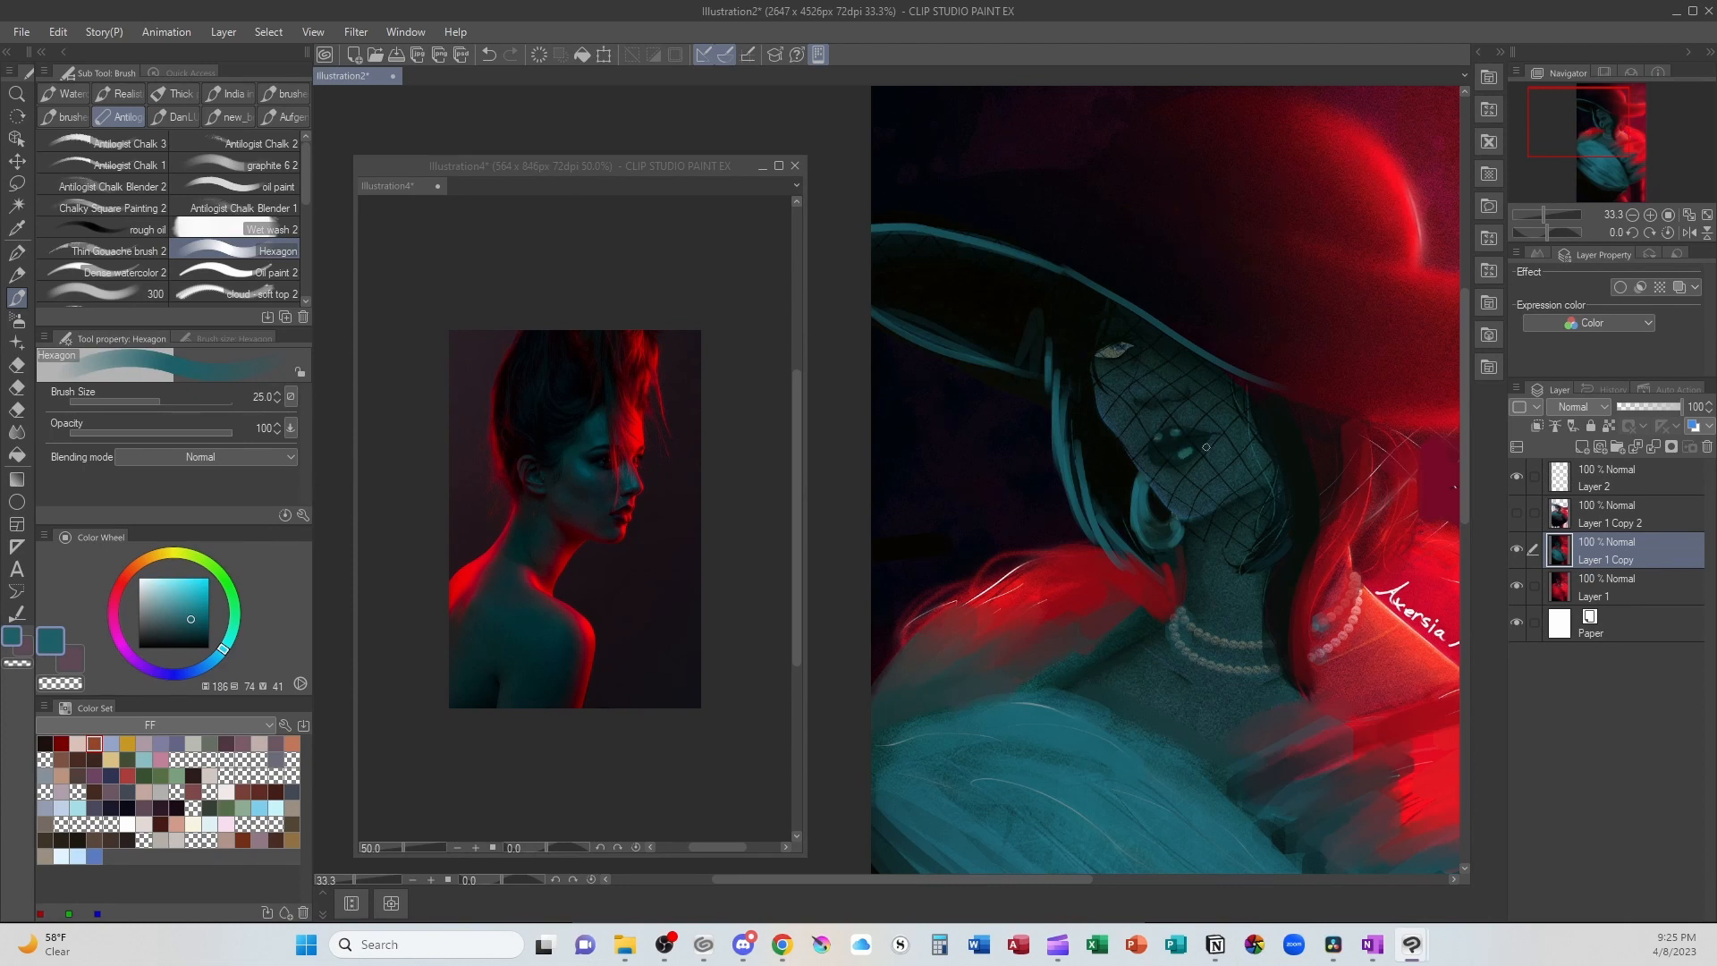
pyautogui.hotkey('ctrl', 'z')
pyautogui.hotkey('ctrl', 'y')
pyautogui.scroll(-1, 1179, 793)
pyautogui.moveTo(1292, 744)
pyautogui.mouseDown()
pyautogui.moveTo(1275, 664)
pyautogui.moveTo(1177, 596)
pyautogui.mouseUp()
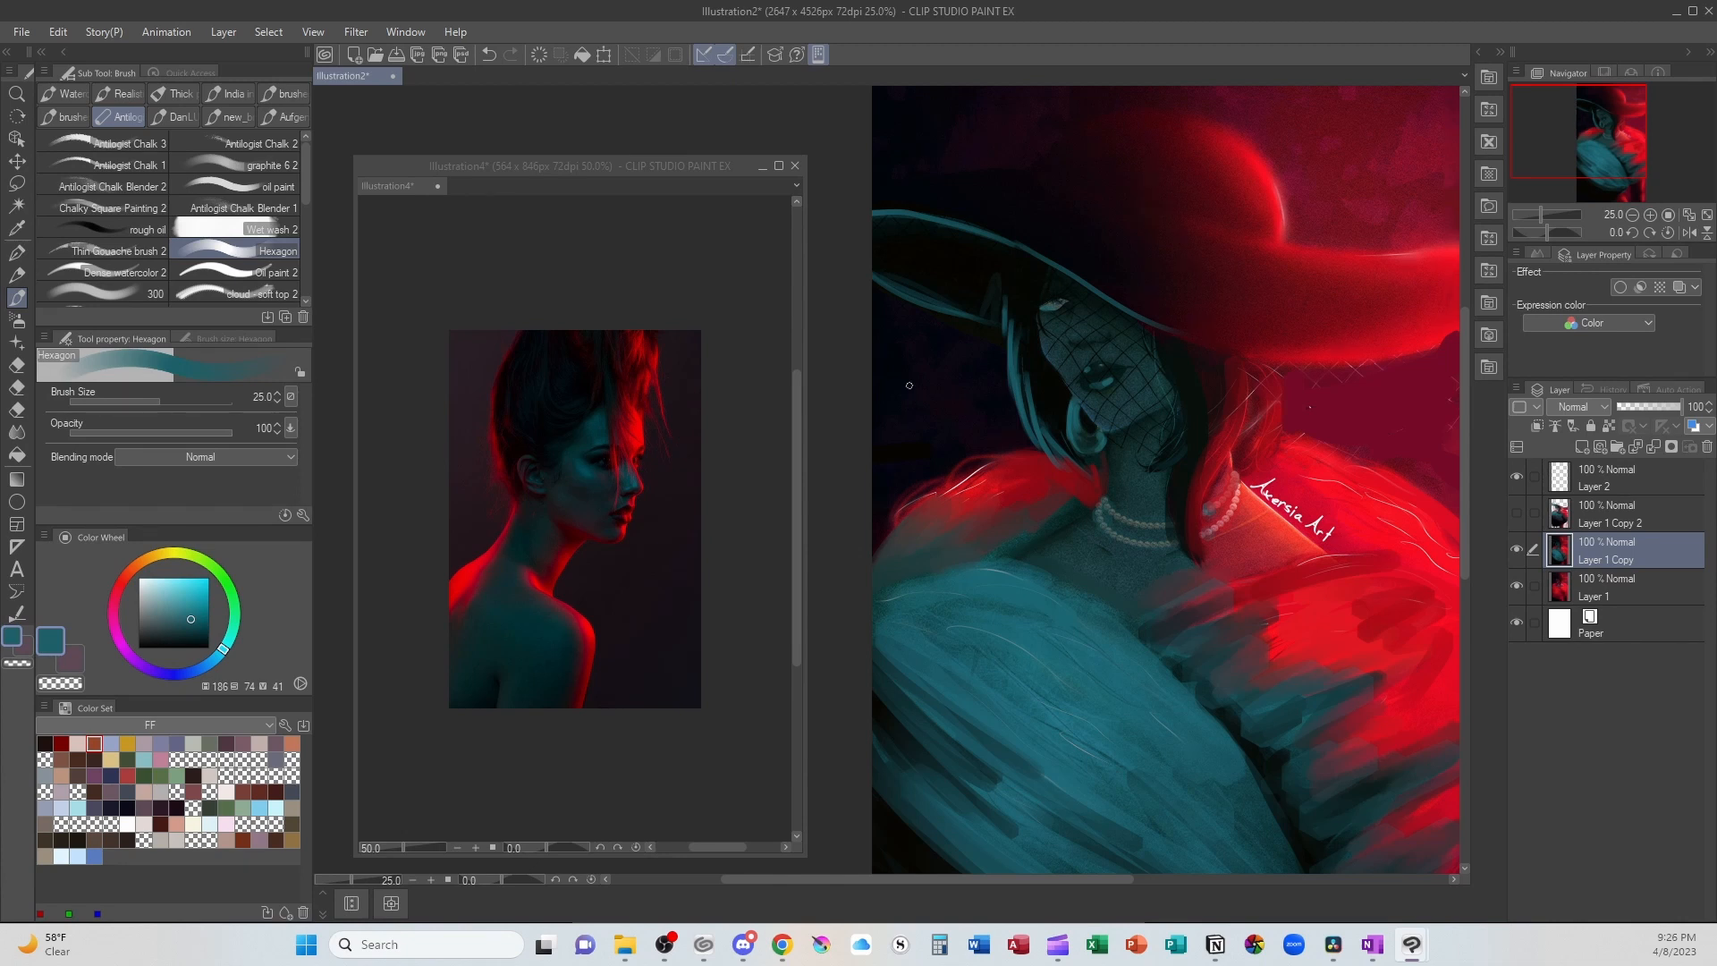
pyautogui.moveTo(921, 438); pyautogui.dragTo(988, 410)
pyautogui.hotkey('ctrl', 'z')
pyautogui.hotkey('ctrl', 'z')
# Step: Paint strokes over the shadow-side fur and its shoulder edge with teal sampled from the fur
pyautogui.keyDown('alt'); pyautogui.click(974, 574); pyautogui.keyUp('alt')
pyautogui.moveTo(976, 572); pyautogui.dragTo(1028, 574)
pyautogui.moveTo(1127, 775); pyautogui.dragTo(1157, 794)
pyautogui.moveTo(953, 546); pyautogui.dragTo(1027, 517)
pyautogui.moveTo(1034, 520)
pyautogui.mouseDown()
pyautogui.moveTo(905, 529)
pyautogui.moveTo(892, 559)
pyautogui.moveTo(1037, 507)
pyautogui.mouseUp()
# Step: Enlarge the brush to 50 and paint broad teal strokes where the shadowed fur meets the red-lit fur
pyautogui.press(']')
pyautogui.press(']')
pyautogui.press(']')
pyautogui.moveTo(1162, 619); pyautogui.dragTo(1281, 583)
pyautogui.moveTo(1216, 626); pyautogui.dragTo(1274, 609)
pyautogui.moveTo(1214, 675); pyautogui.dragTo(1270, 642)
pyautogui.moveTo(1278, 716); pyautogui.dragTo(1389, 666)
# Step: Paint red strokes sampled from the lit fur onto the fur's lower edge and soften them with Wet bleed blender 2 at size 170
pyautogui.scroll(-3, 1287, 740)
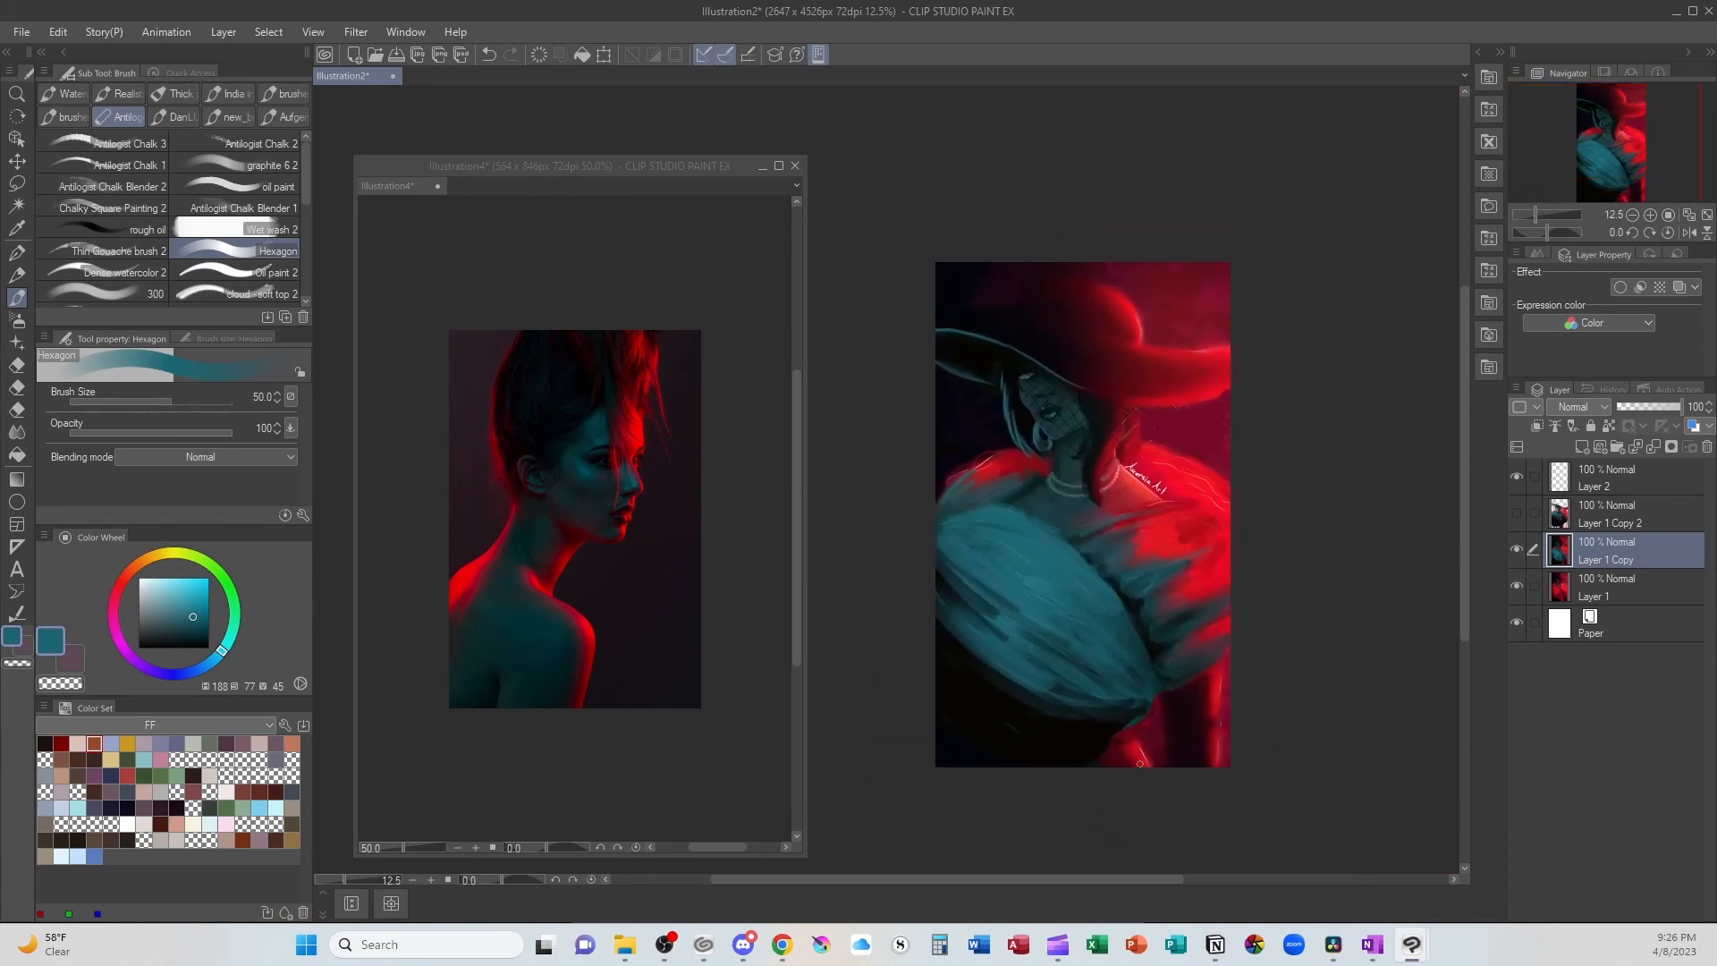
pyautogui.keyDown('alt'); pyautogui.click(1216, 573); pyautogui.keyUp('alt')
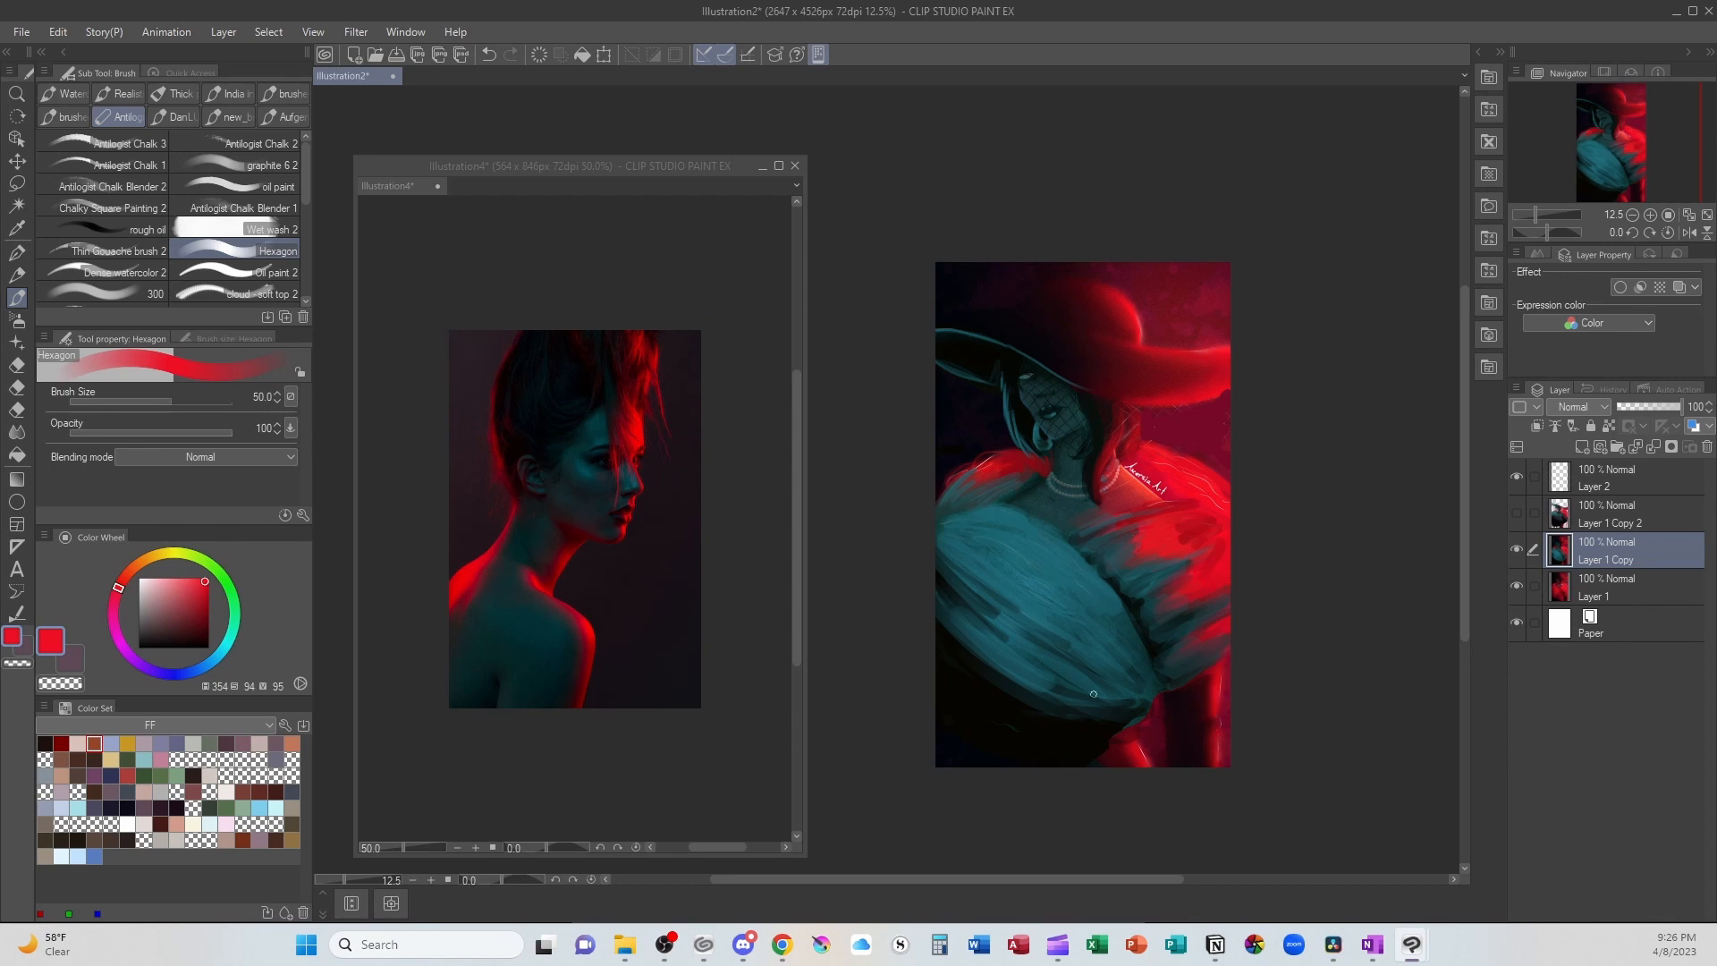
pyautogui.moveTo(1157, 689)
pyautogui.mouseDown()
pyautogui.moveTo(1152, 683)
pyautogui.moveTo(1137, 656)
pyautogui.moveTo(1152, 710)
pyautogui.moveTo(1099, 717)
pyautogui.mouseUp()
pyautogui.click(17, 432)
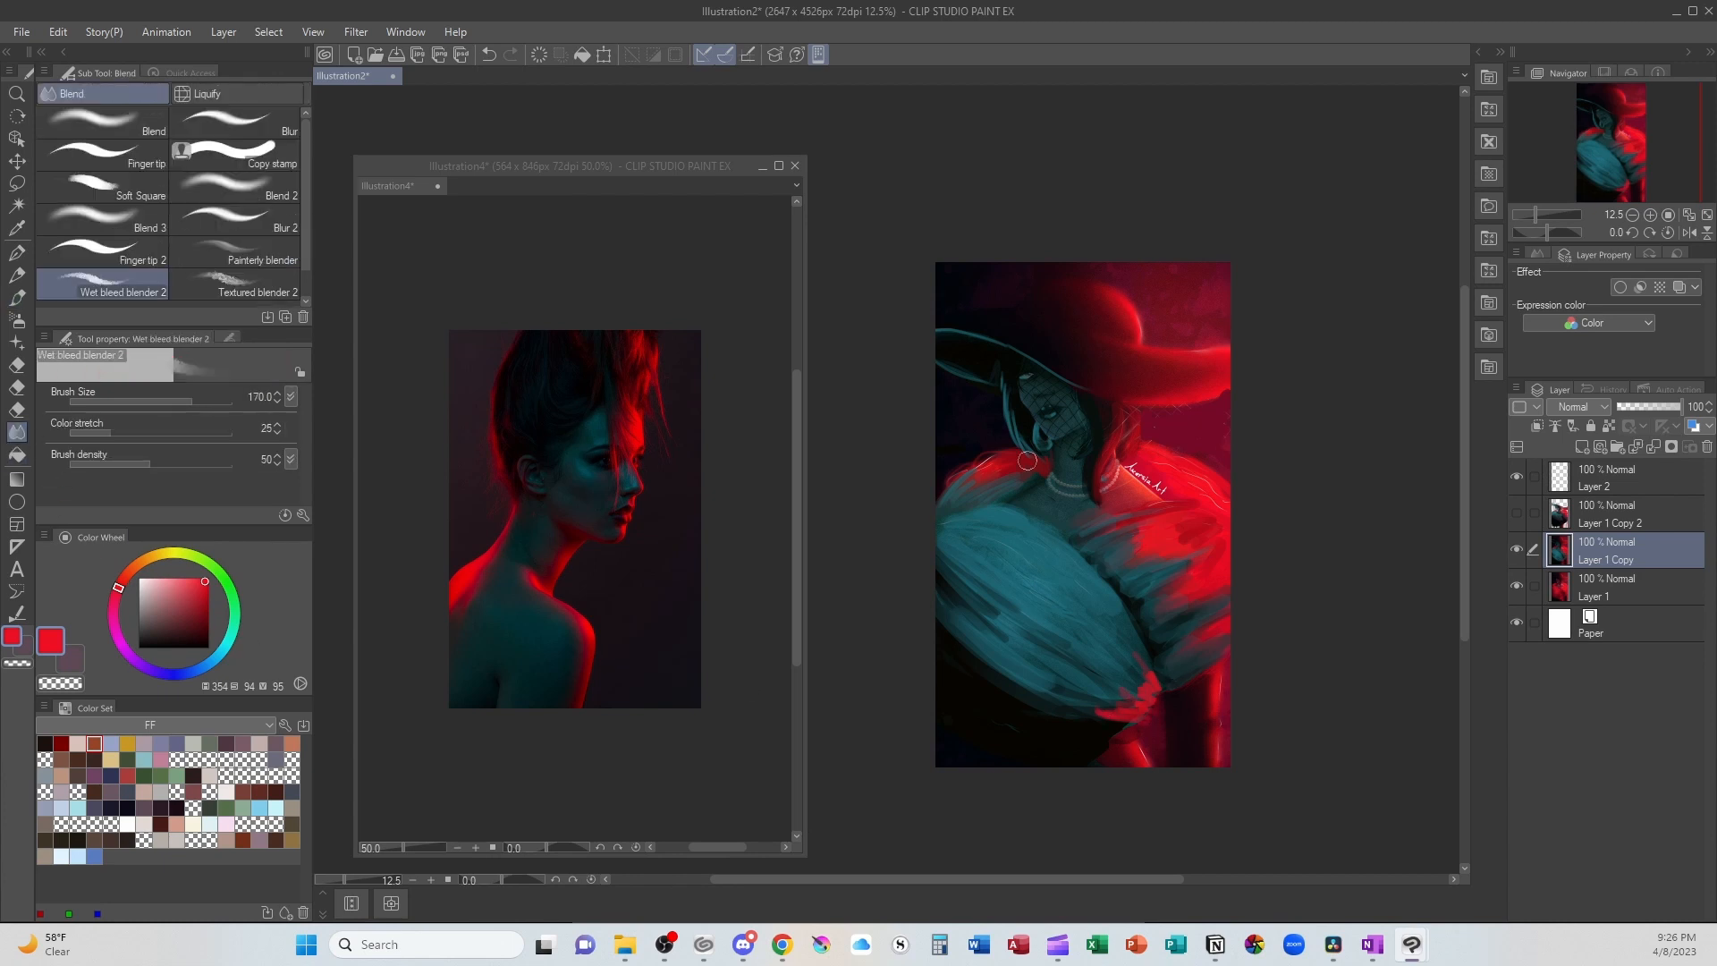
pyautogui.moveTo(1105, 718)
pyautogui.mouseDown()
pyautogui.moveTo(1083, 707)
pyautogui.moveTo(1089, 658)
pyautogui.moveTo(1133, 672)
pyautogui.moveTo(1124, 639)
pyautogui.mouseUp()
# Step: Hide the repainted Layer 1 Copy and duplicate the whole original Layer 1 onto a new layer, leaving nothing selected
pyautogui.click(1516, 549)
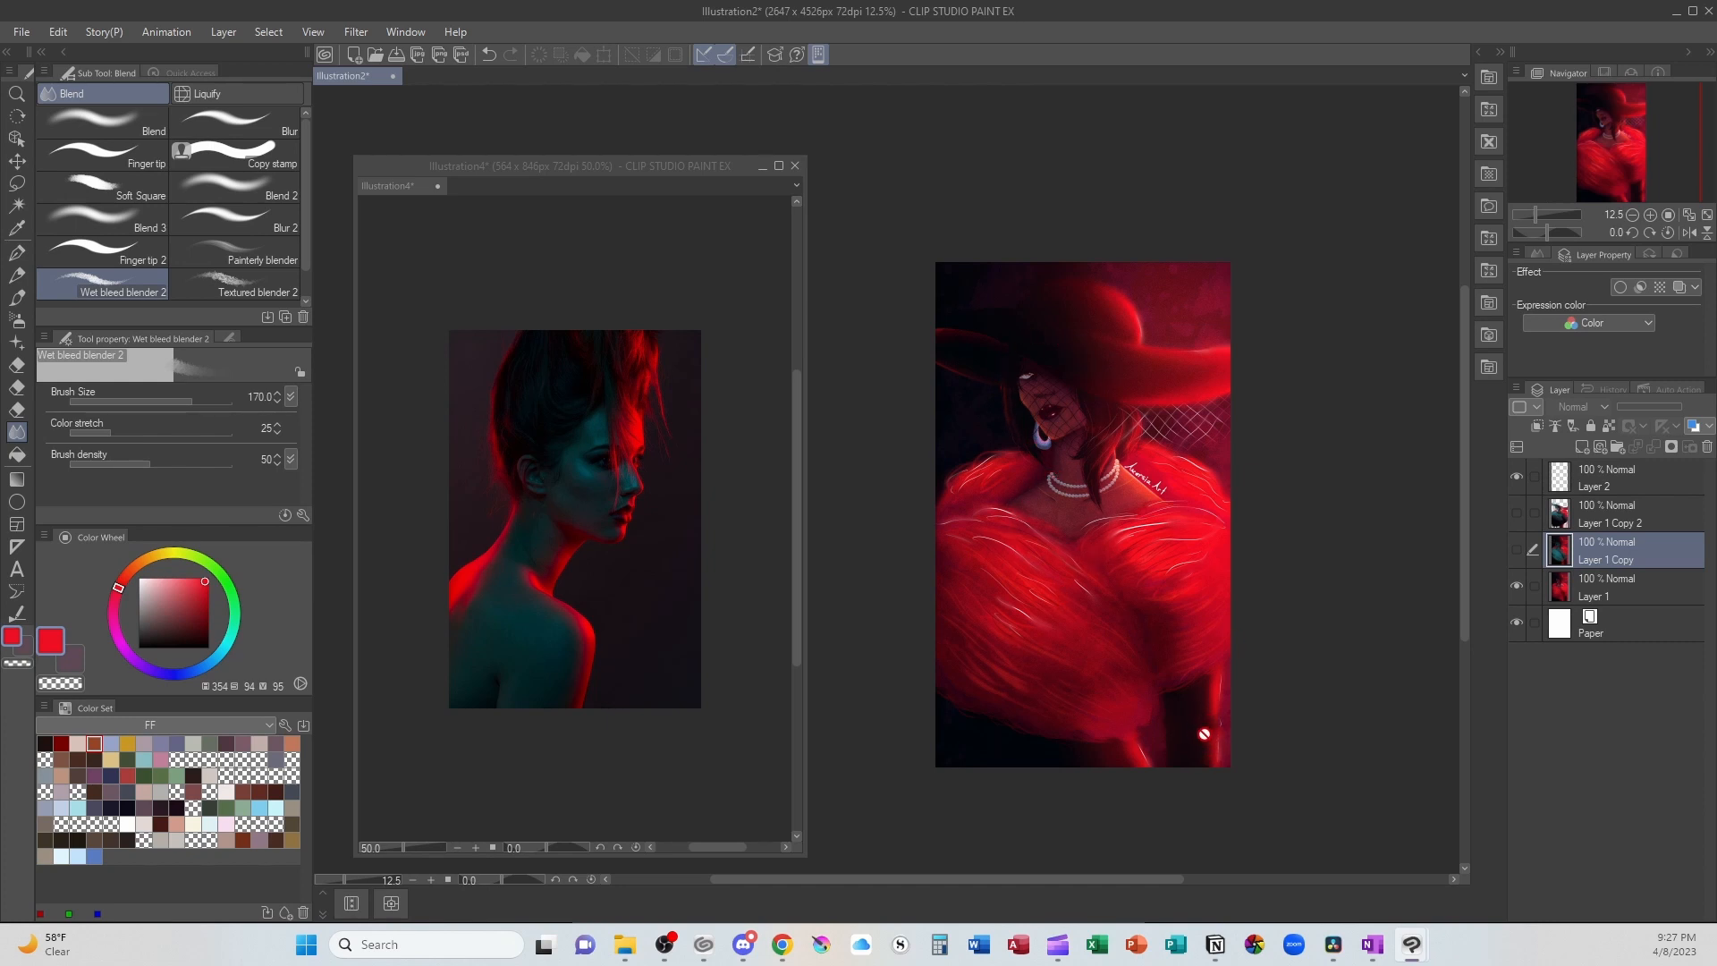
pyautogui.press('m')
pyautogui.click(1612, 593)
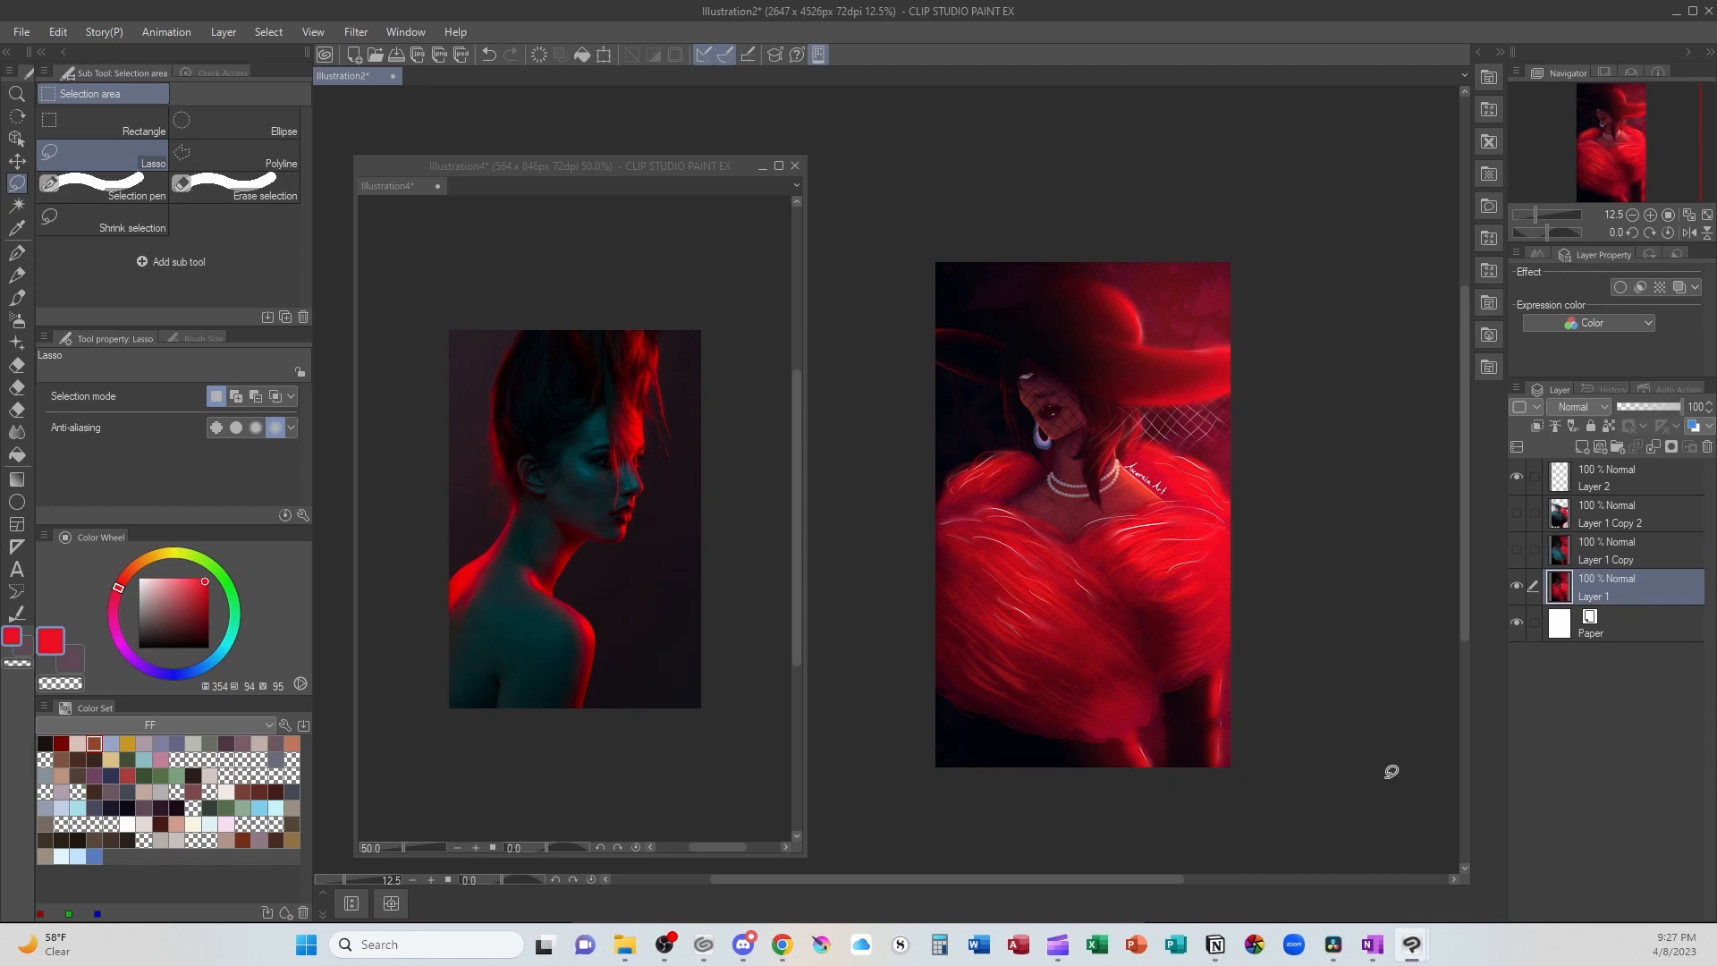
pyautogui.hotkey('ctrl', 'a')
pyautogui.hotkey('ctrl', 'c')
pyautogui.hotkey('ctrl', 'v')
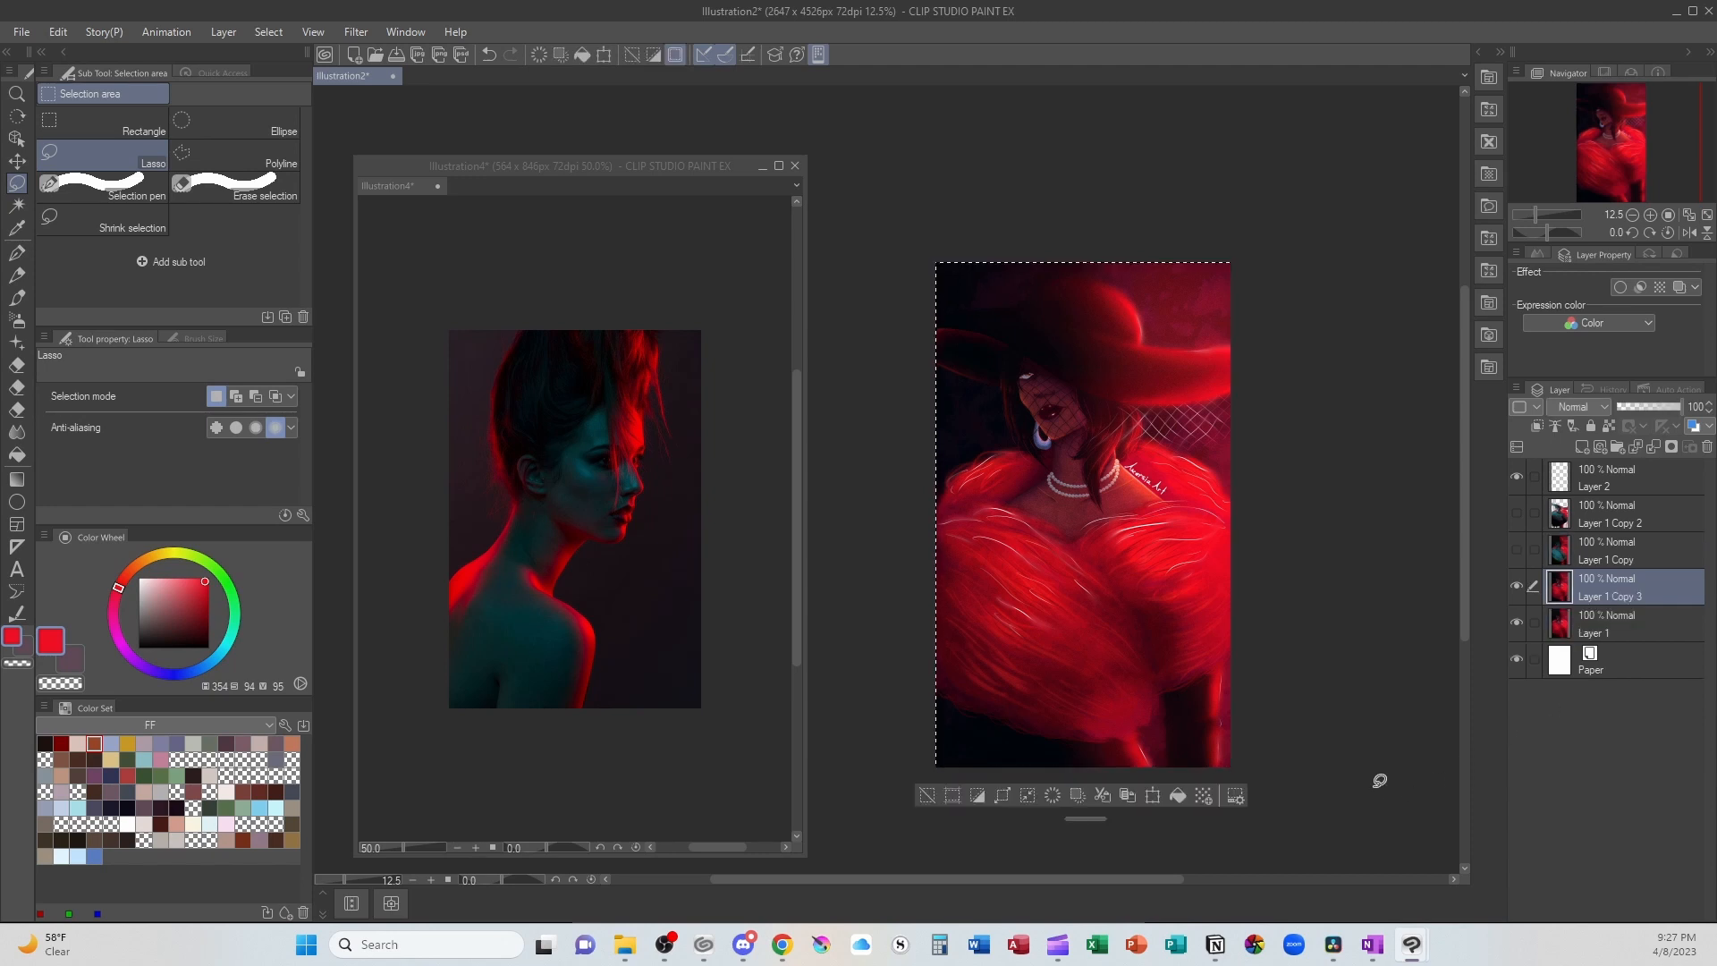
pyautogui.hotkey('ctrl', 'd')
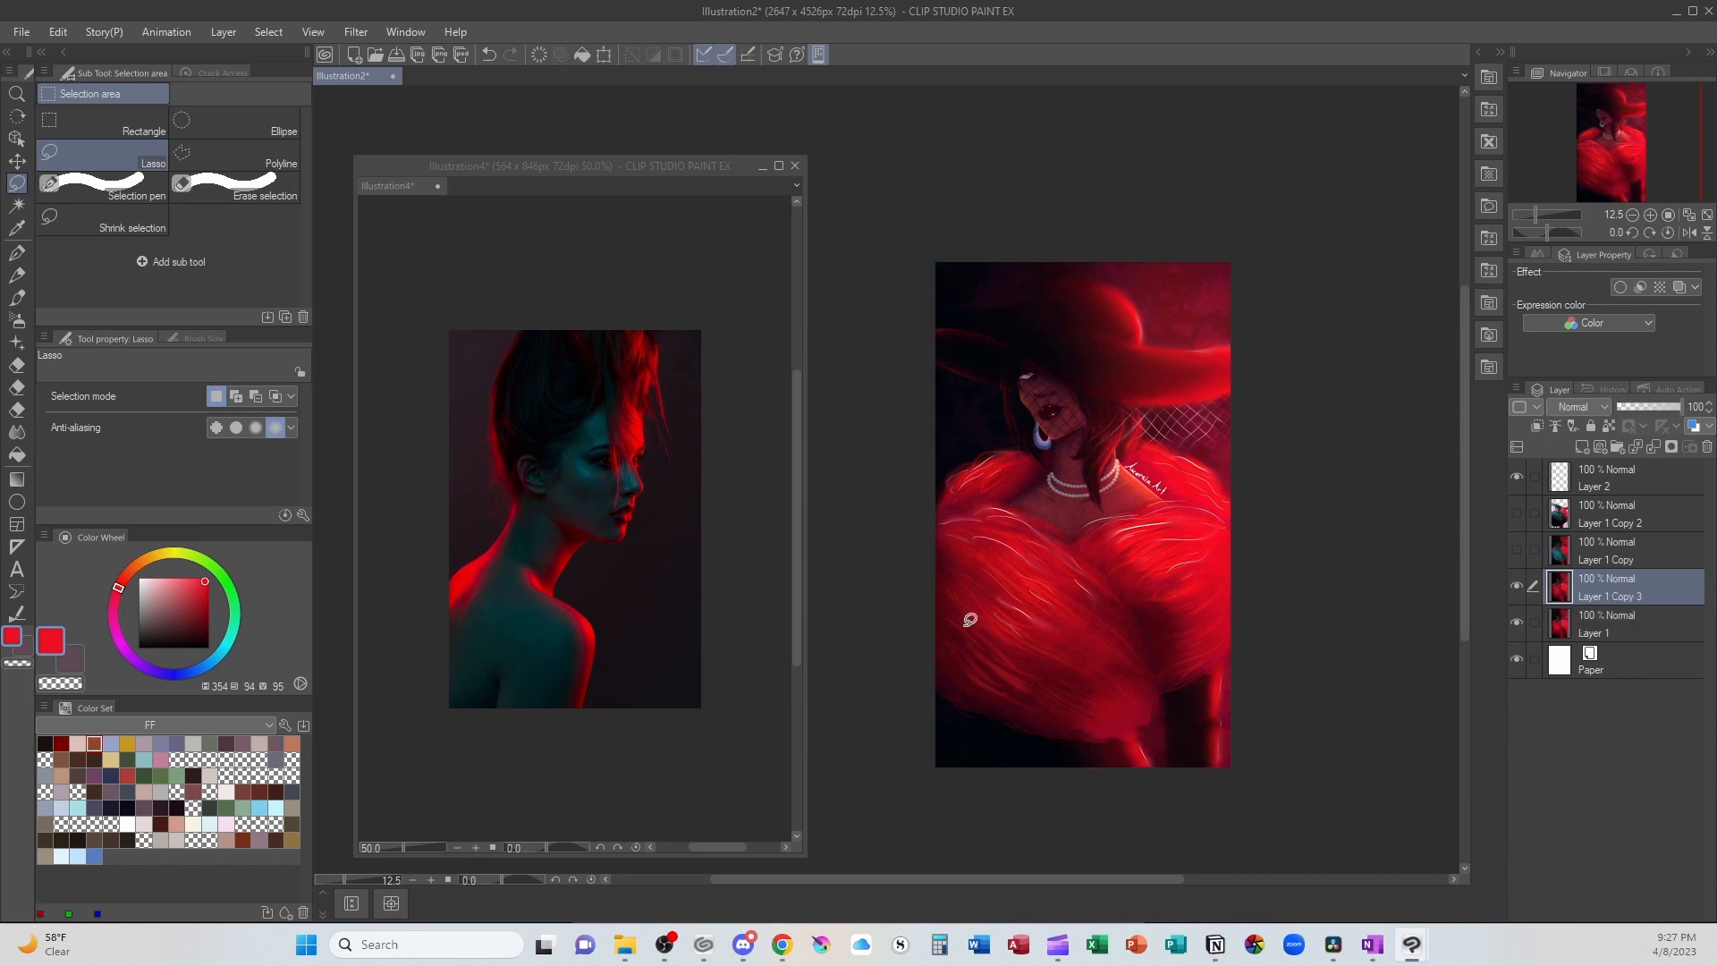
# Step: Lasso the shadow side of the figure on the duplicated layer, covering the face, neck and large front fur
pyautogui.click(22, 34)
pyautogui.click(23, 37)
pyautogui.moveTo(1103, 401)
pyautogui.mouseDown()
pyautogui.moveTo(1096, 474)
pyautogui.moveTo(1113, 520)
pyautogui.moveTo(1144, 529)
pyautogui.moveTo(1183, 663)
pyautogui.moveTo(1148, 715)
pyautogui.moveTo(1085, 732)
pyautogui.moveTo(1012, 799)
pyautogui.moveTo(918, 541)
pyautogui.mouseUp()
pyautogui.moveTo(969, 477)
pyautogui.mouseDown()
pyautogui.moveTo(1036, 479)
pyautogui.moveTo(1006, 356)
pyautogui.mouseUp()
pyautogui.moveTo(1107, 404); pyautogui.dragTo(1107, 408)
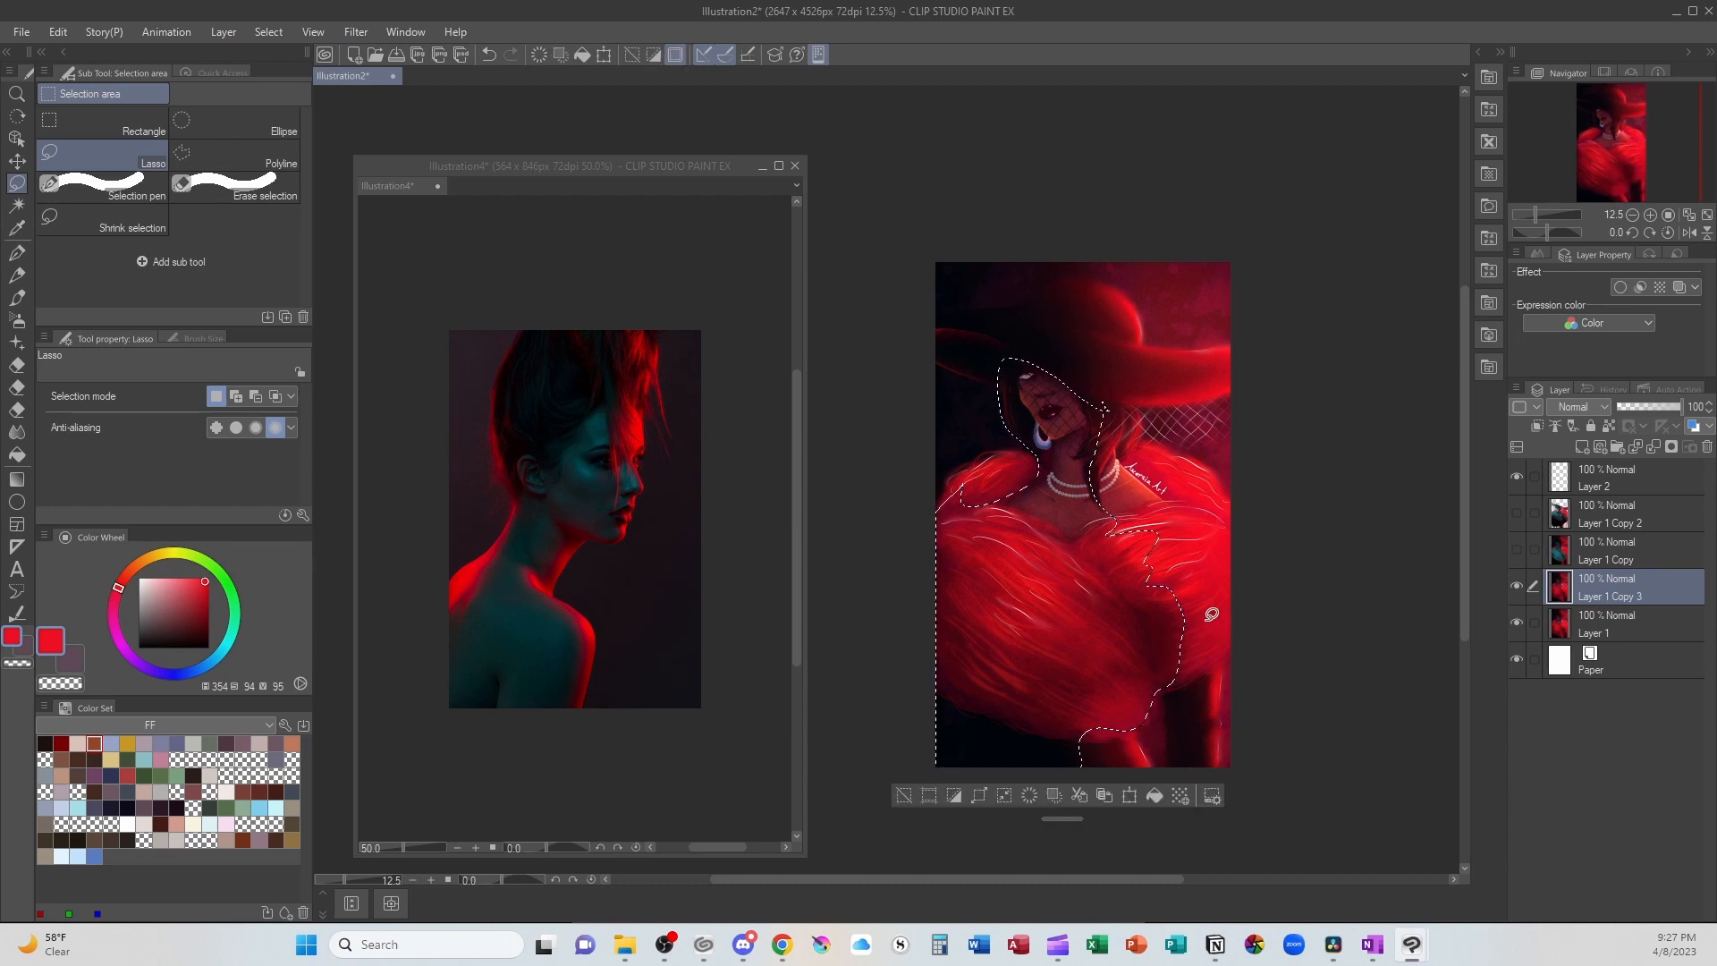
# Step: Try a Hue/Saturation/Luminosity correction of hue 10 and saturation -14 on the lassoed shadow side, and deselect it
pyautogui.click(23, 32)
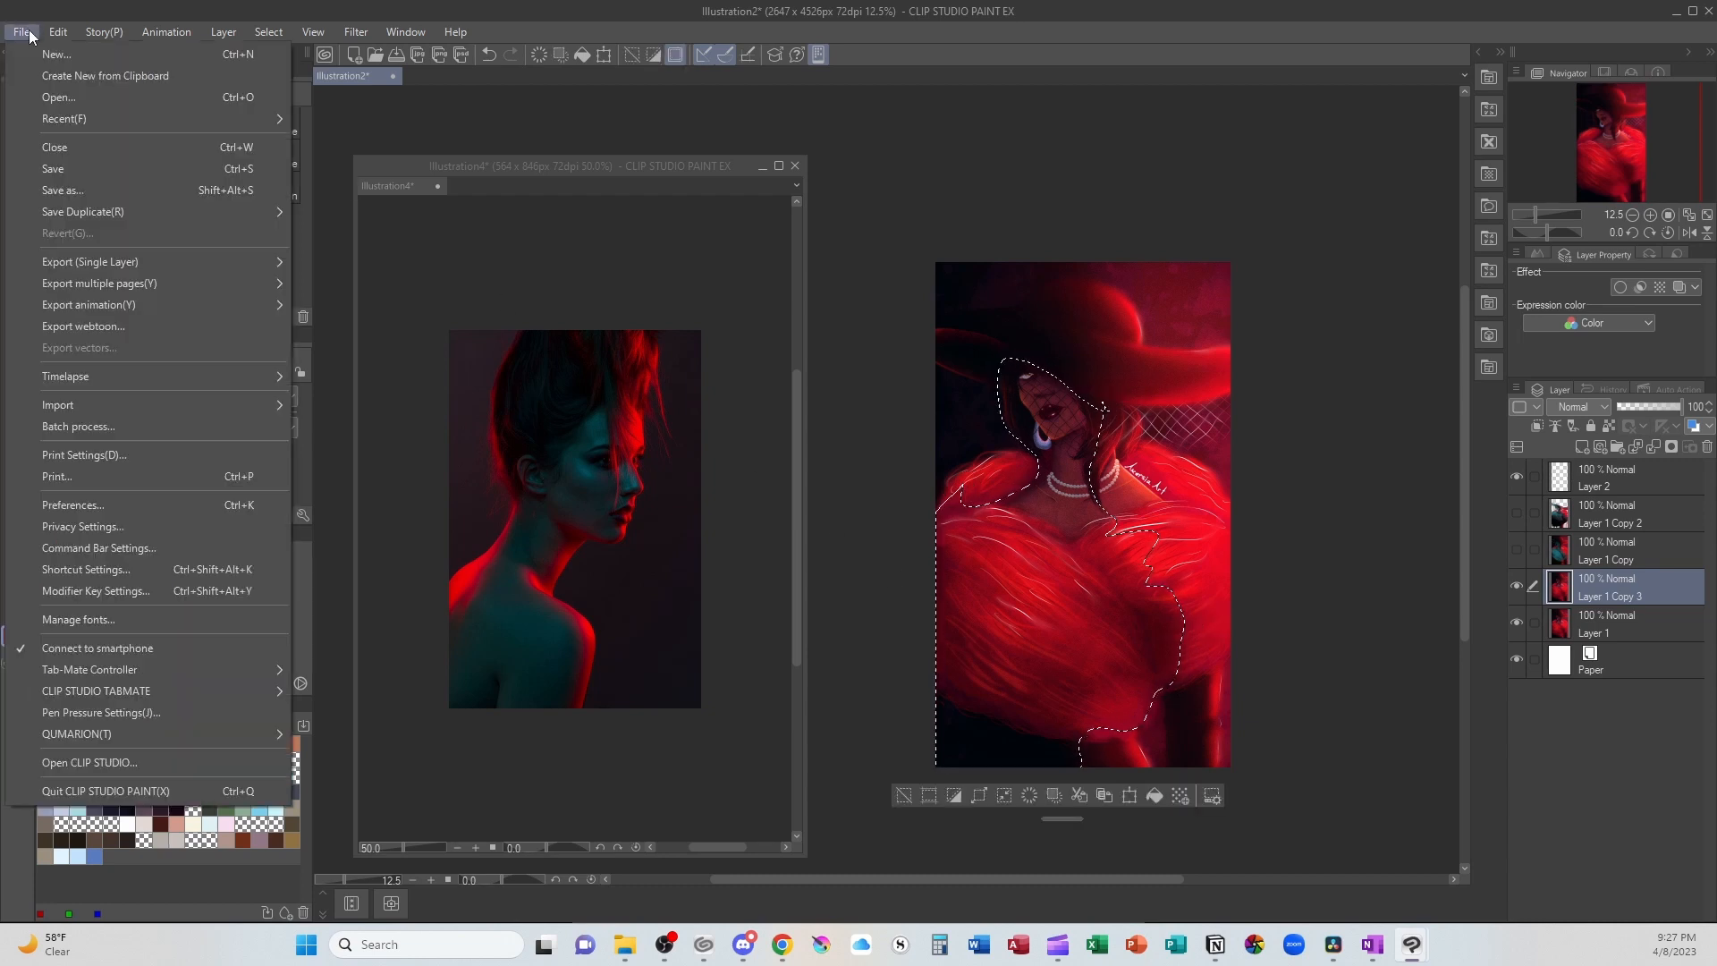
pyautogui.moveTo(71, 31)
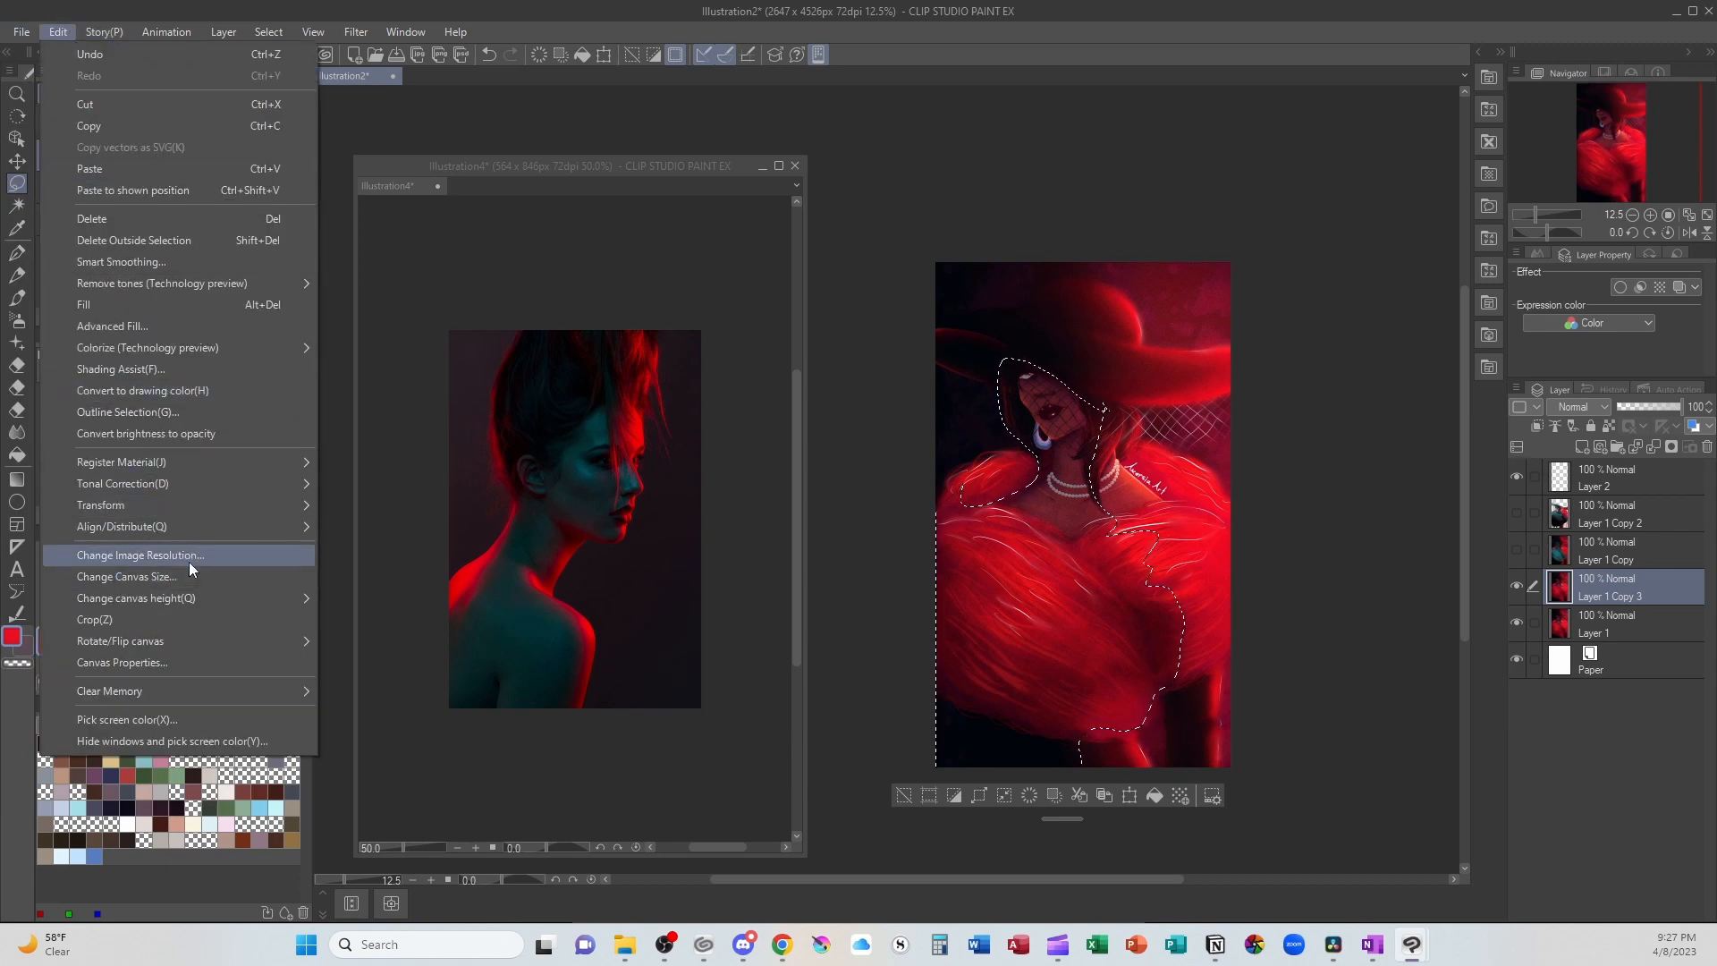
pyautogui.moveTo(197, 483)
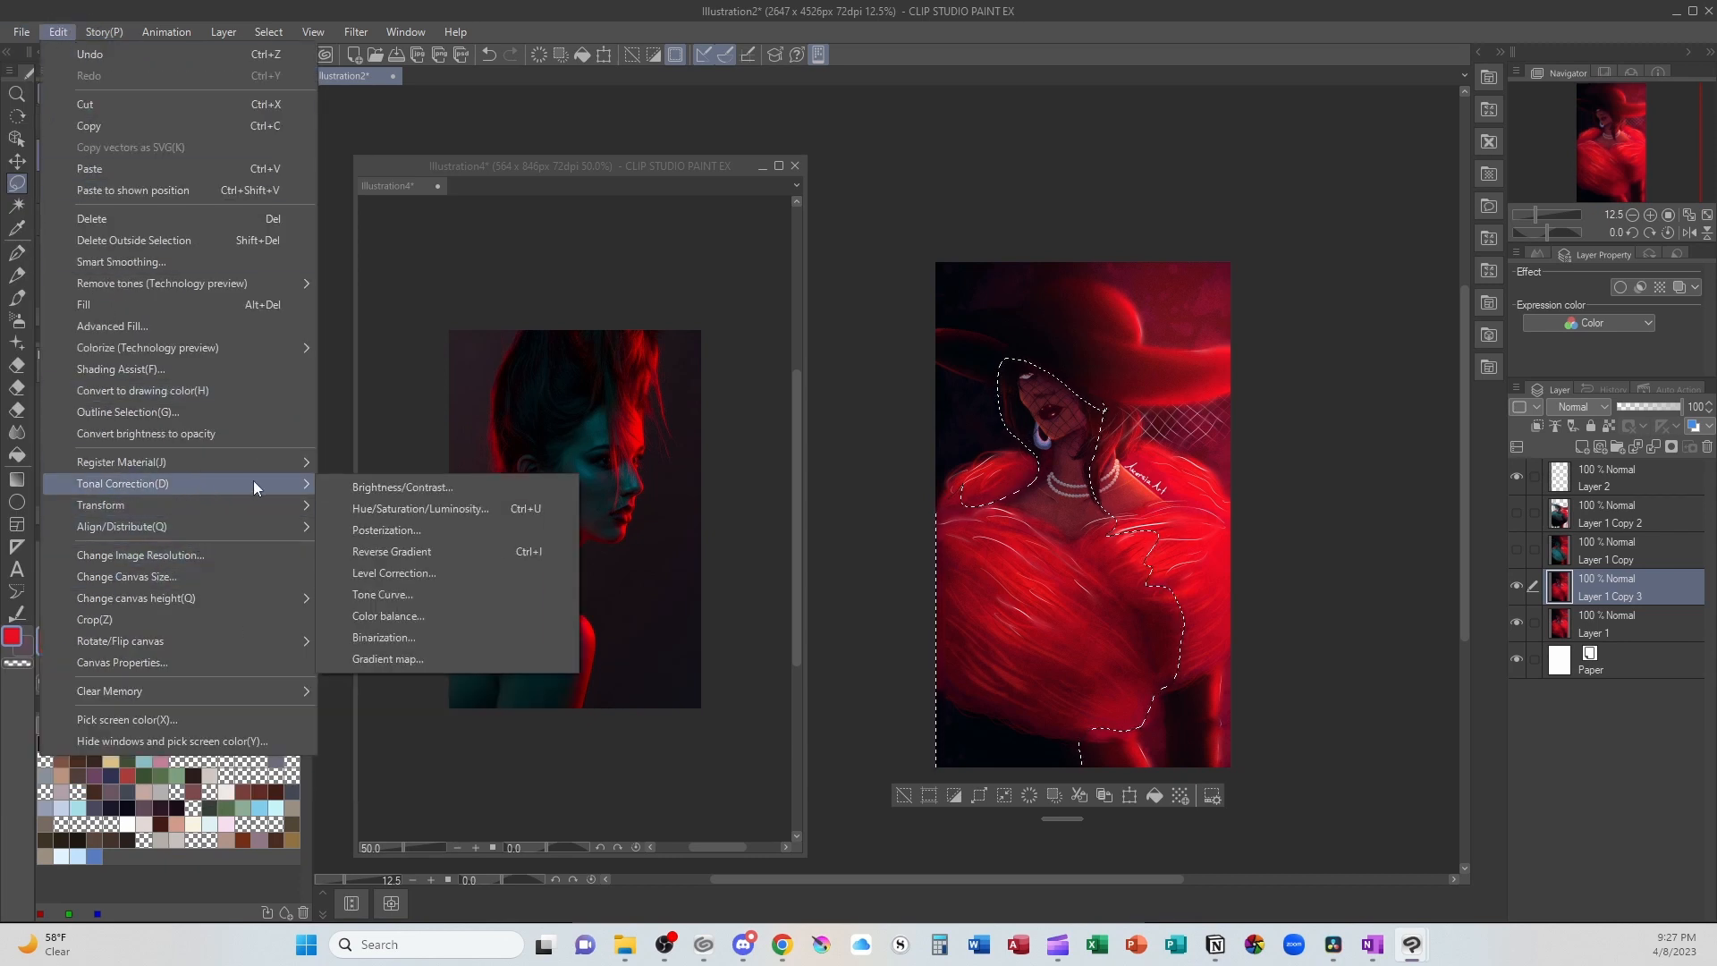
pyautogui.click(501, 508)
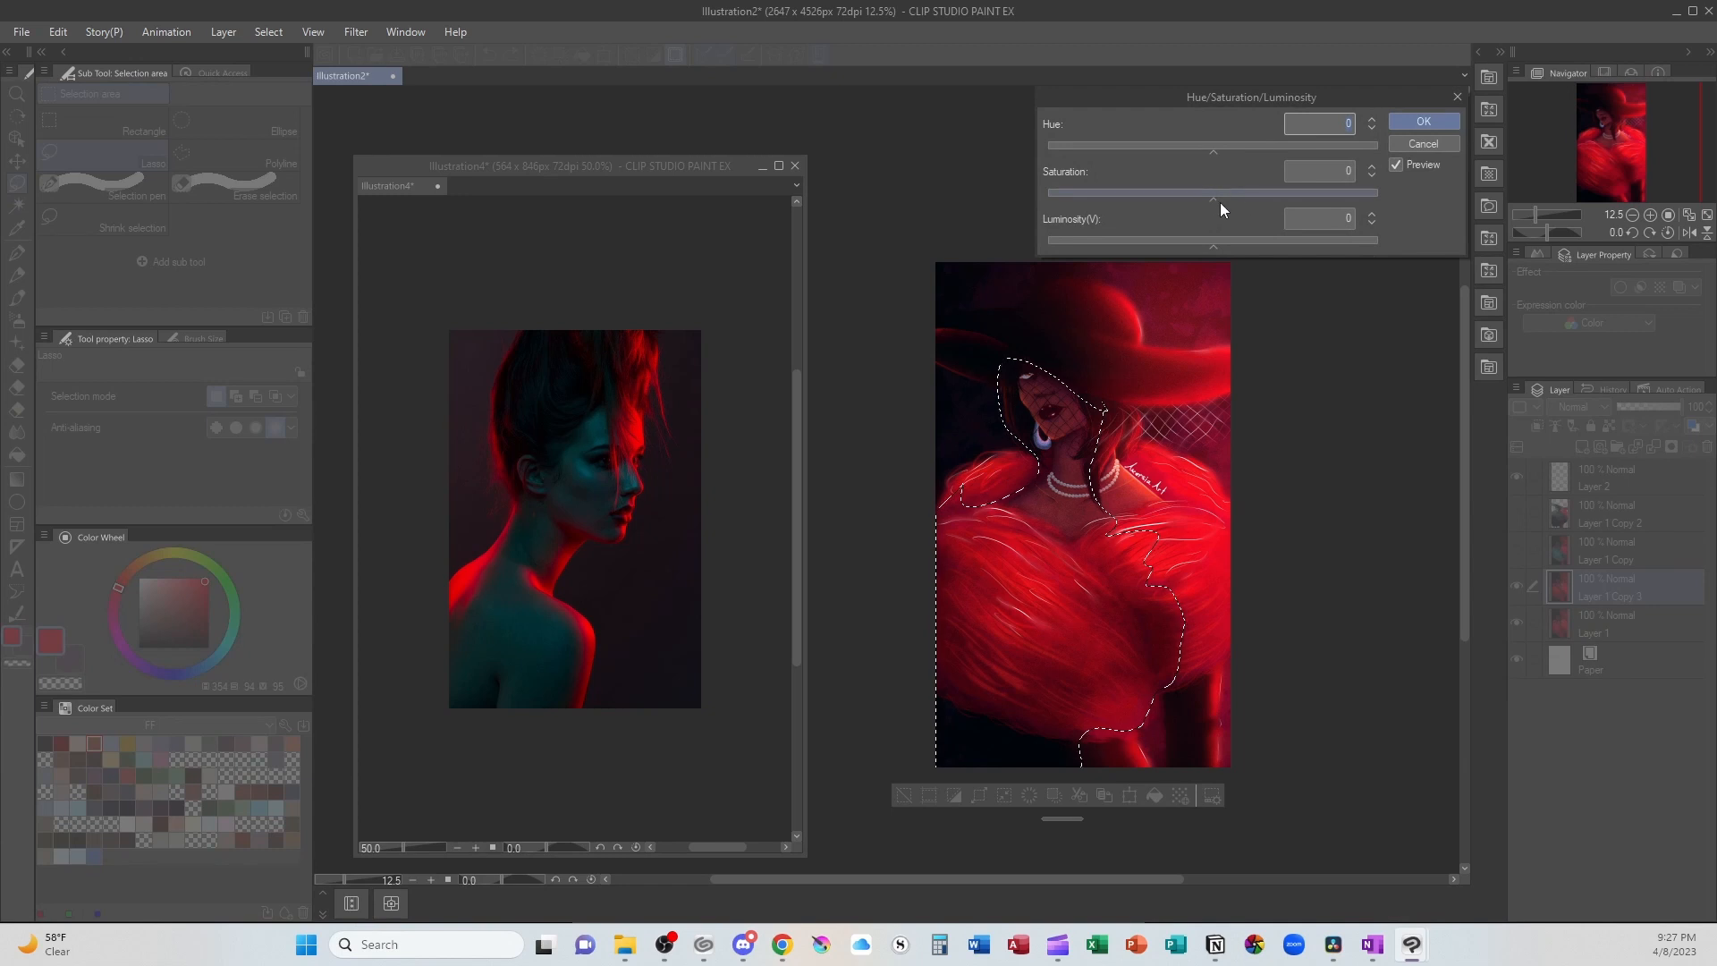
pyautogui.moveTo(1213, 201); pyautogui.dragTo(1209, 201)
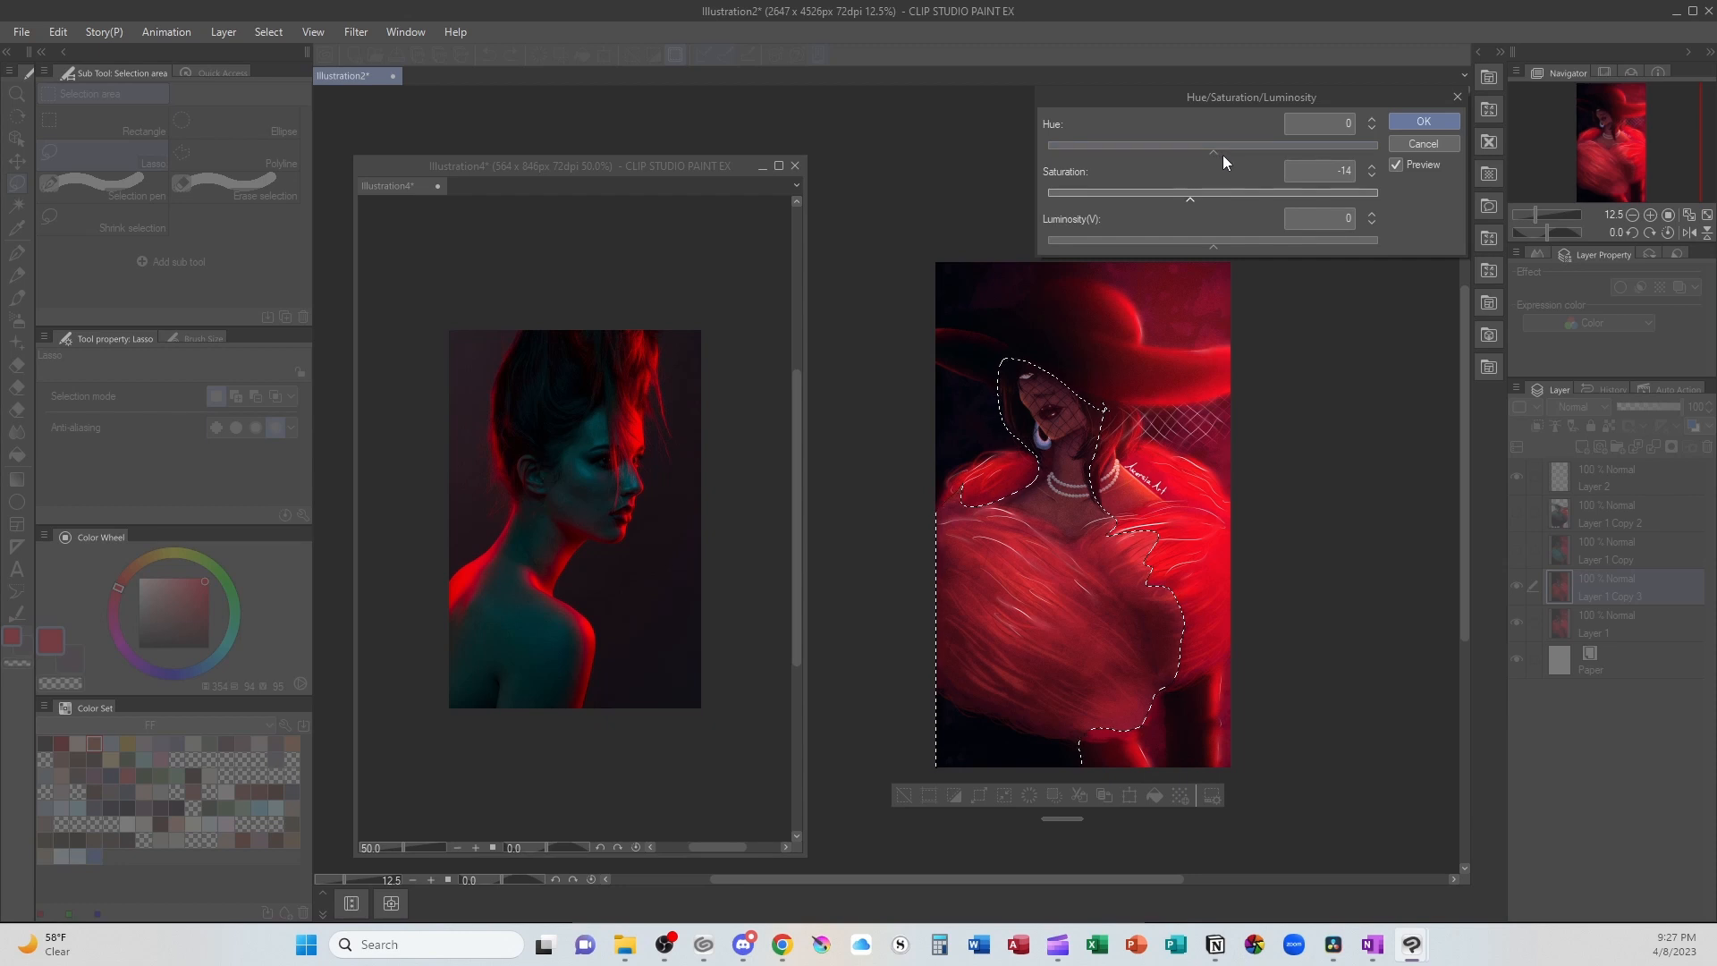
pyautogui.moveTo(1214, 152); pyautogui.dragTo(1222, 153)
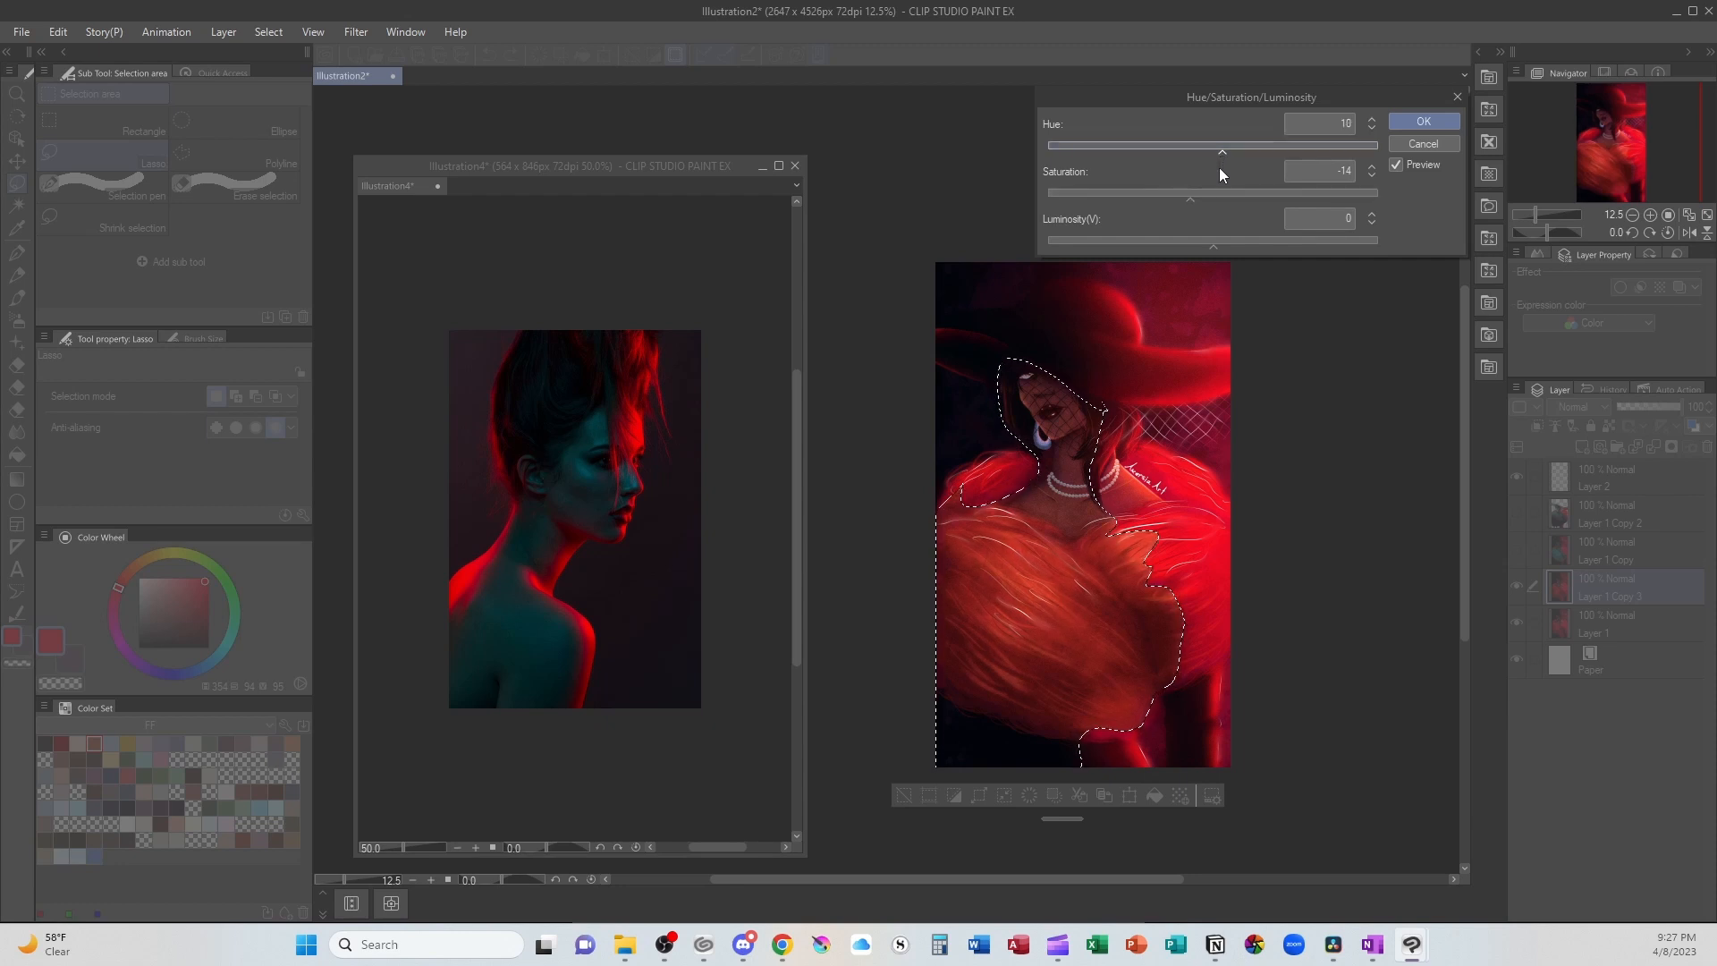
pyautogui.click(1426, 124)
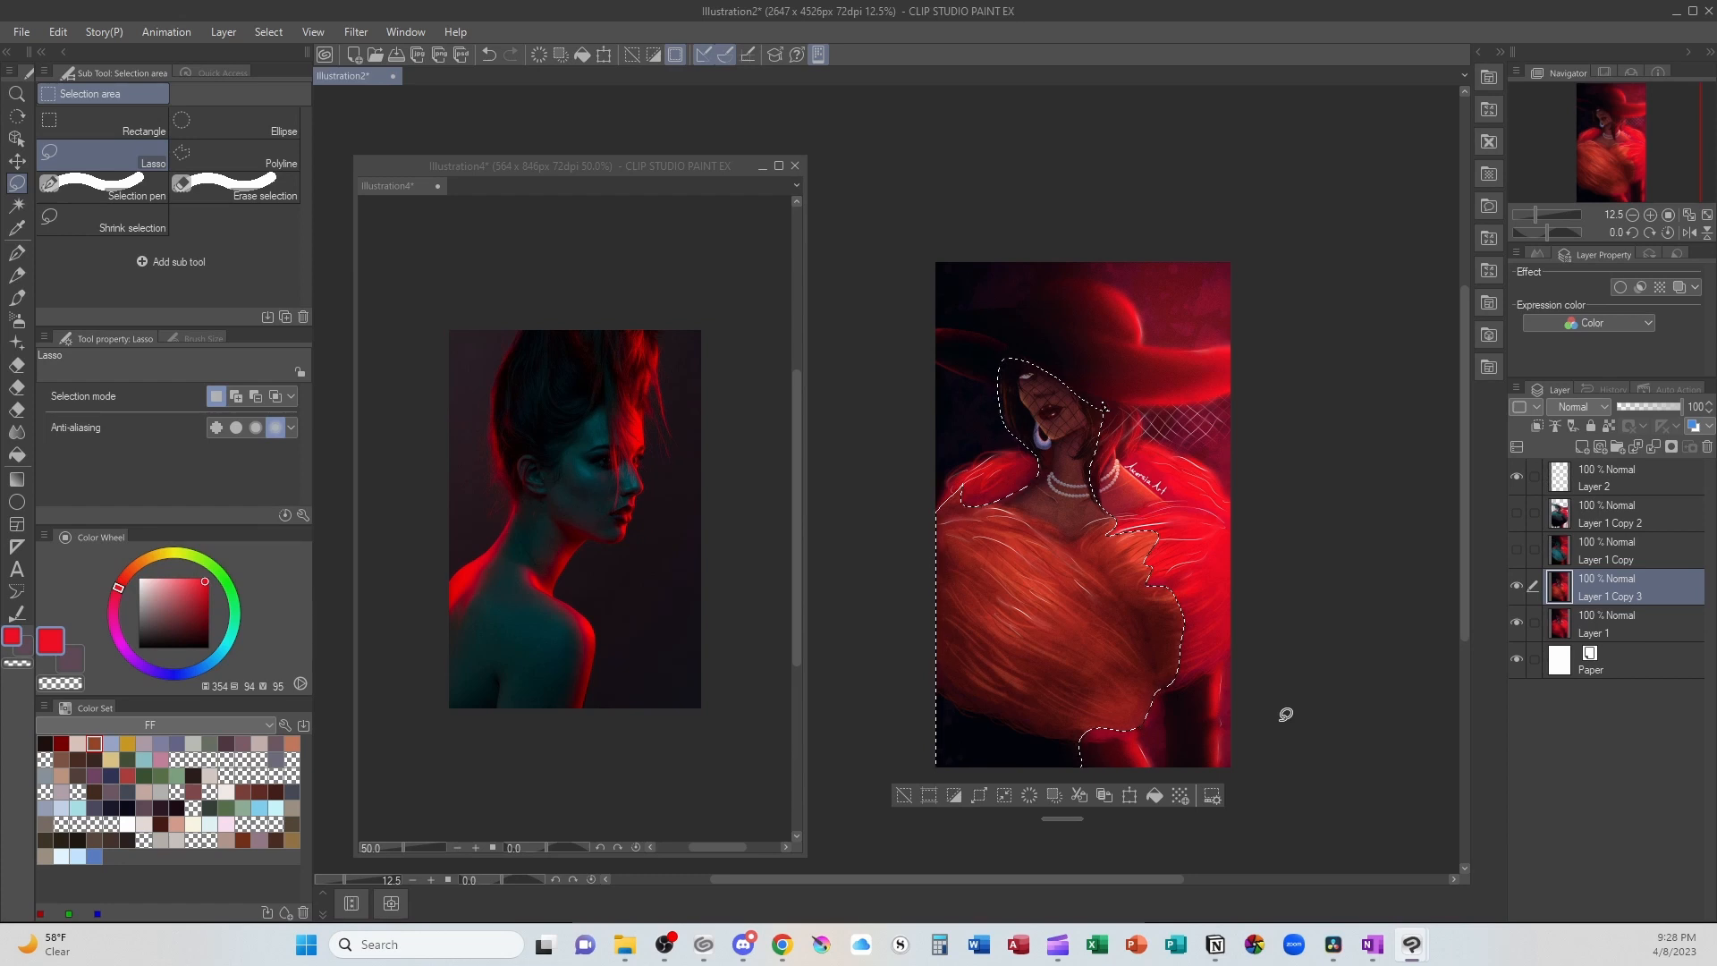
pyautogui.hotkey('ctrl', 'd')
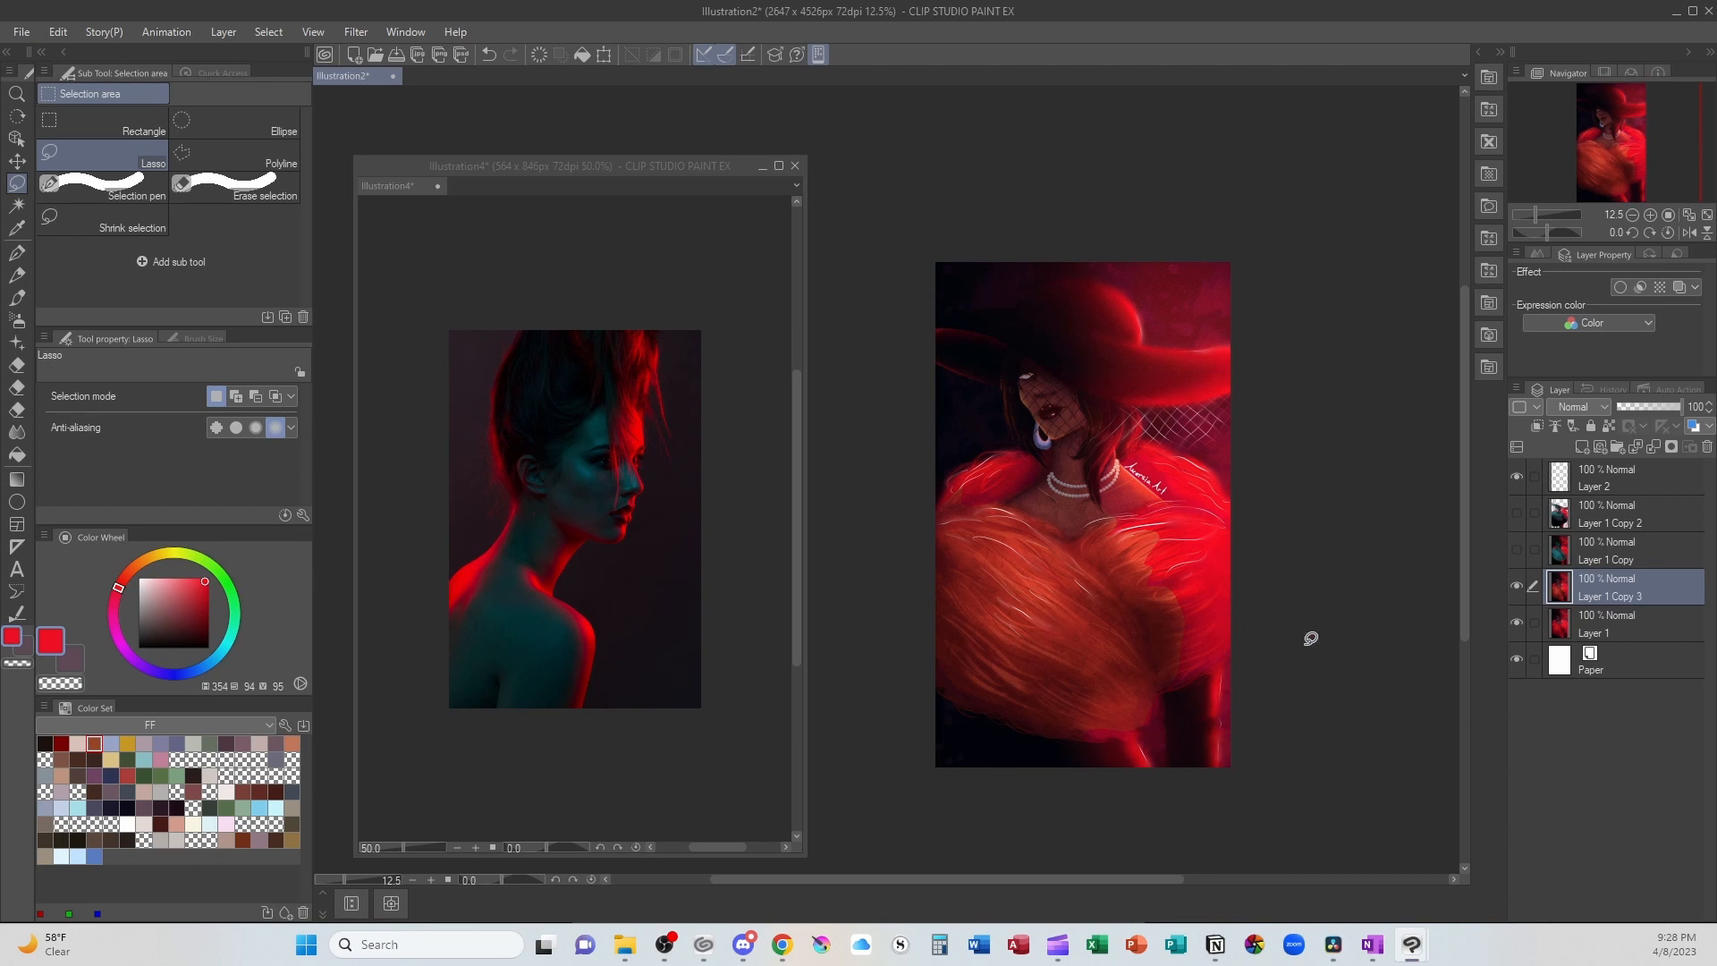
# Step: Undo the deselection, the hue and saturation correction, and the shadow-side lasso selection
pyautogui.hotkey('ctrl', 'z')
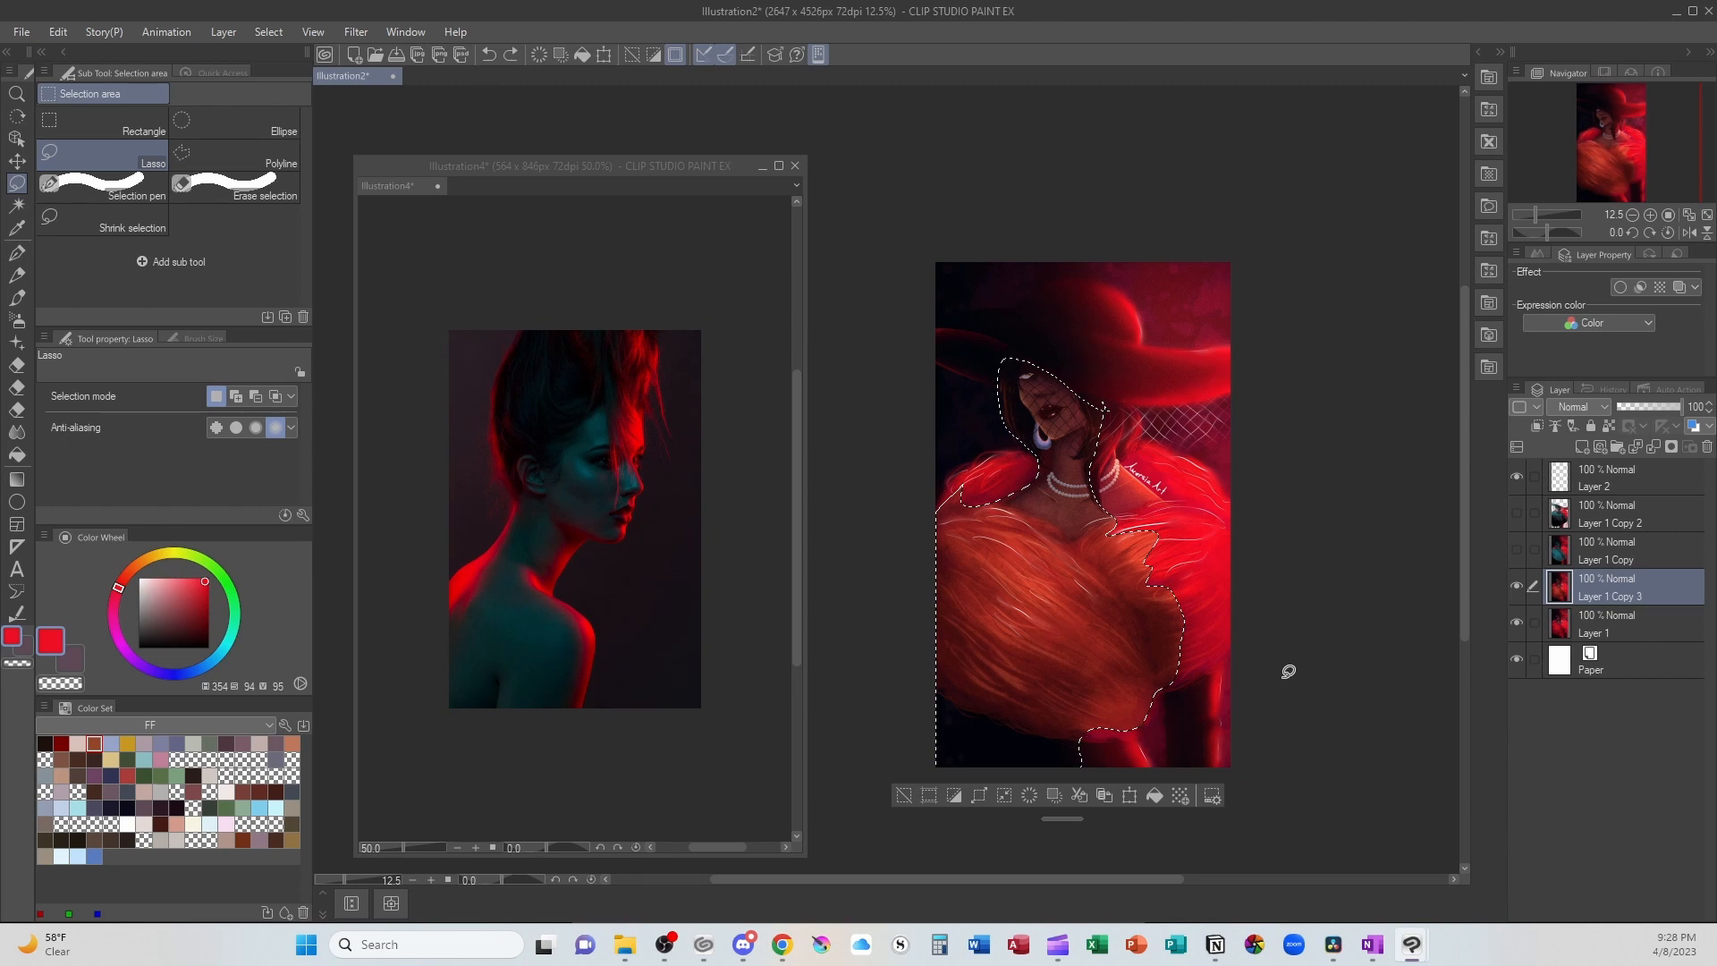
pyautogui.hotkey('ctrl', 'z')
pyautogui.hotkey('ctrl', 'z')
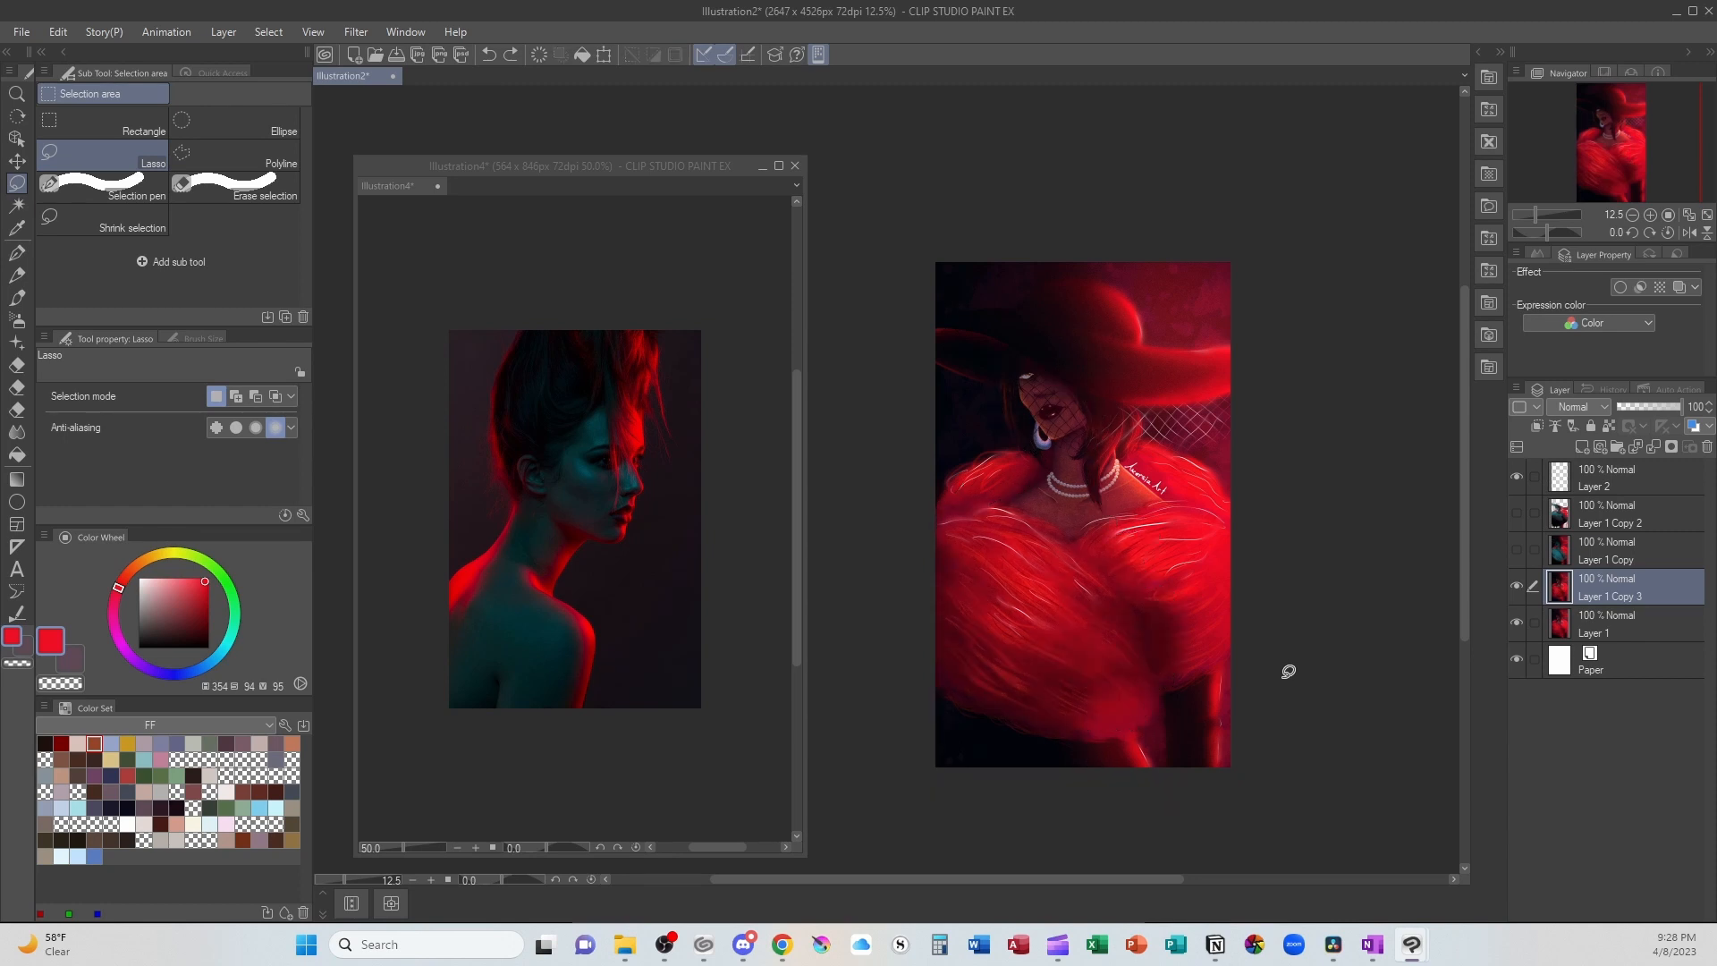
# Step: Lasso the face, neck and chest skin and apply a Hue/Saturation/Luminosity correction of hue 9, saturation -7 and luminosity -13, leaving nothing selected
pyautogui.moveTo(1098, 520)
pyautogui.mouseDown()
pyautogui.moveTo(1071, 537)
pyautogui.moveTo(1110, 513)
pyautogui.moveTo(1090, 451)
pyautogui.mouseUp()
pyautogui.moveTo(1018, 488)
pyautogui.mouseDown()
pyautogui.moveTo(1069, 536)
pyautogui.moveTo(1084, 530)
pyautogui.mouseUp()
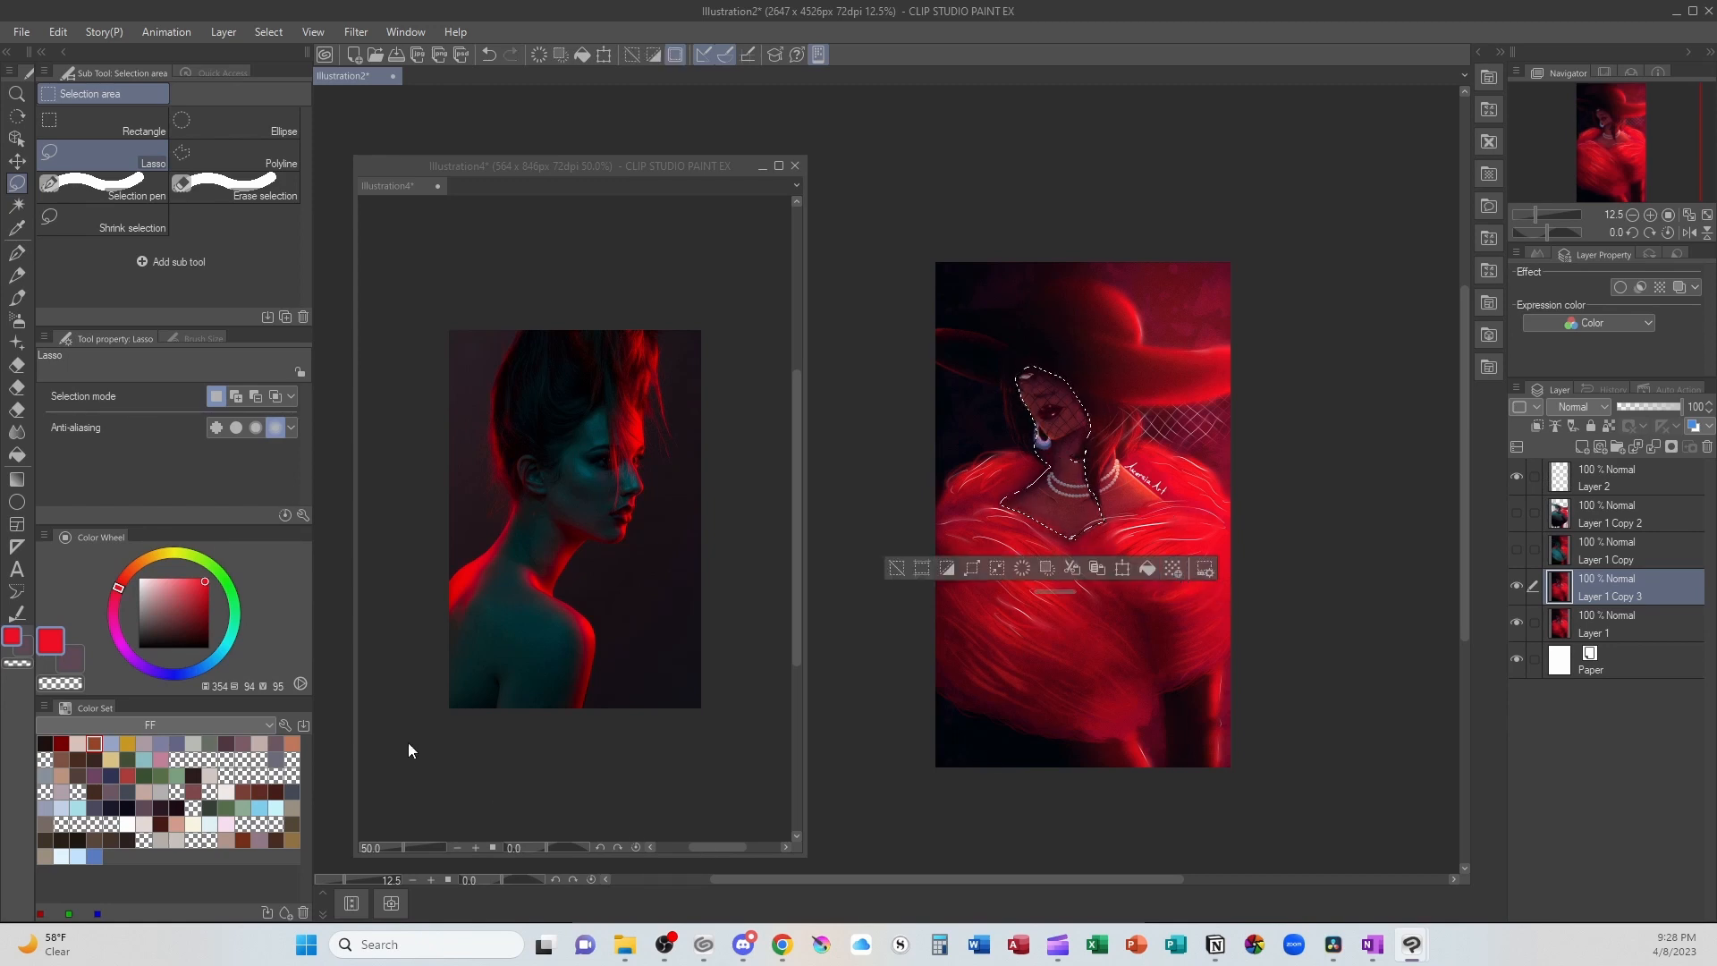
pyautogui.click(59, 33)
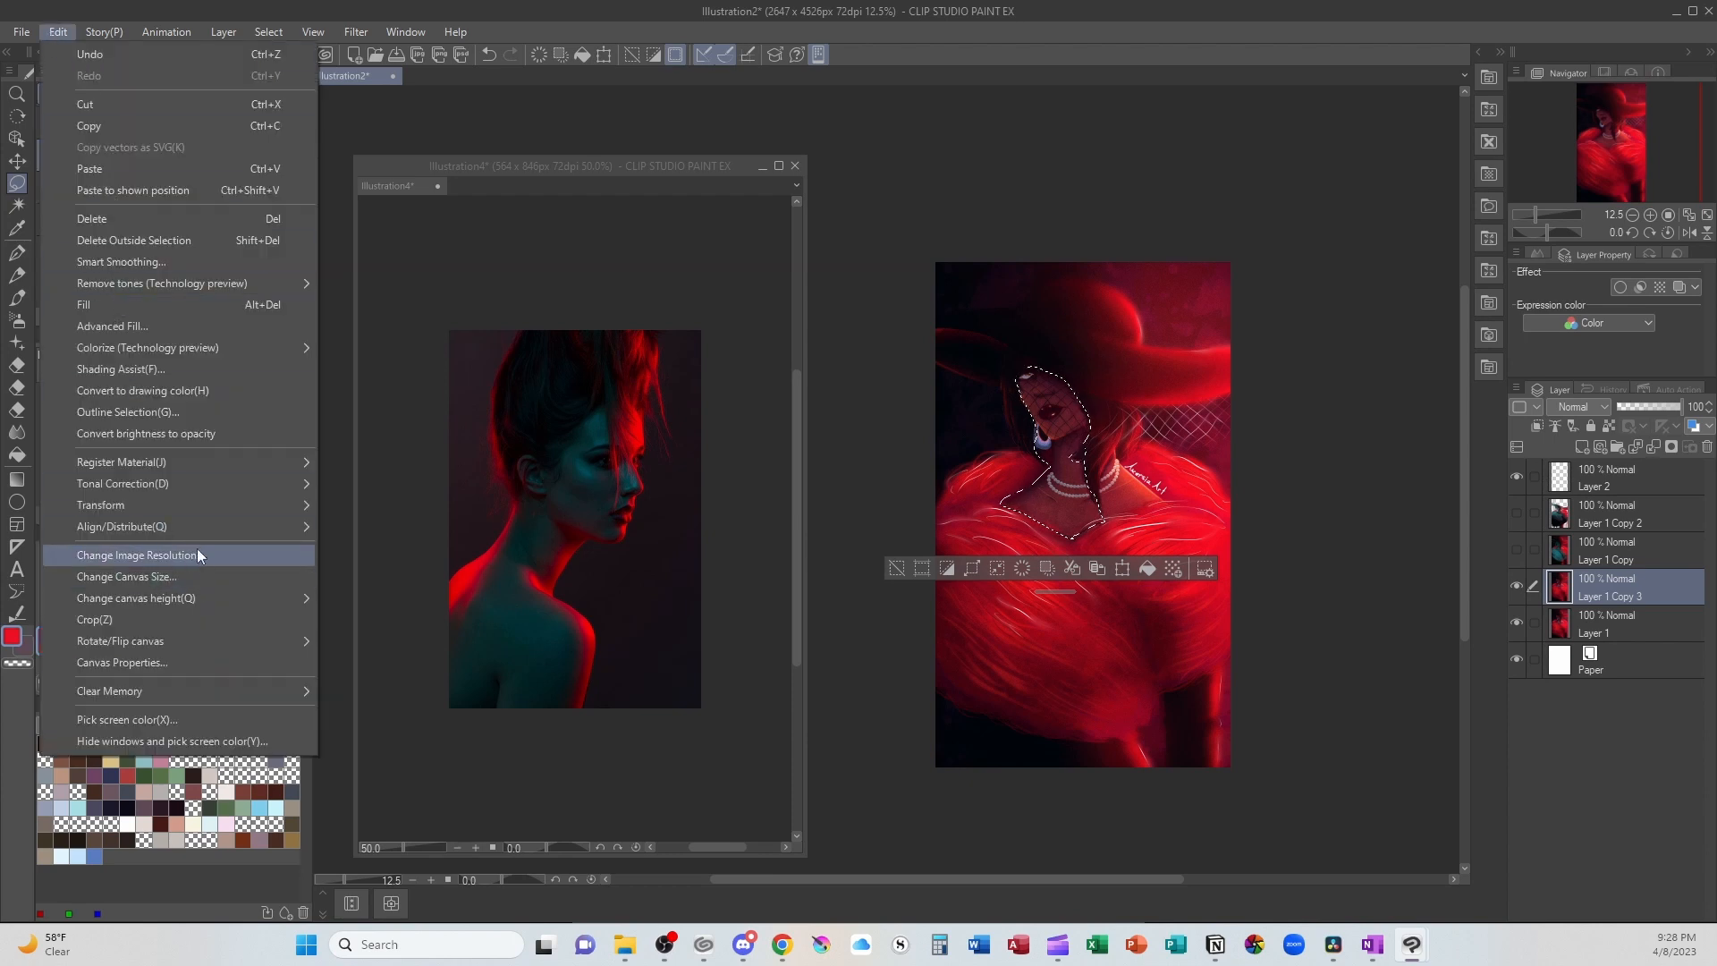
pyautogui.moveTo(192, 483)
pyautogui.click(462, 511)
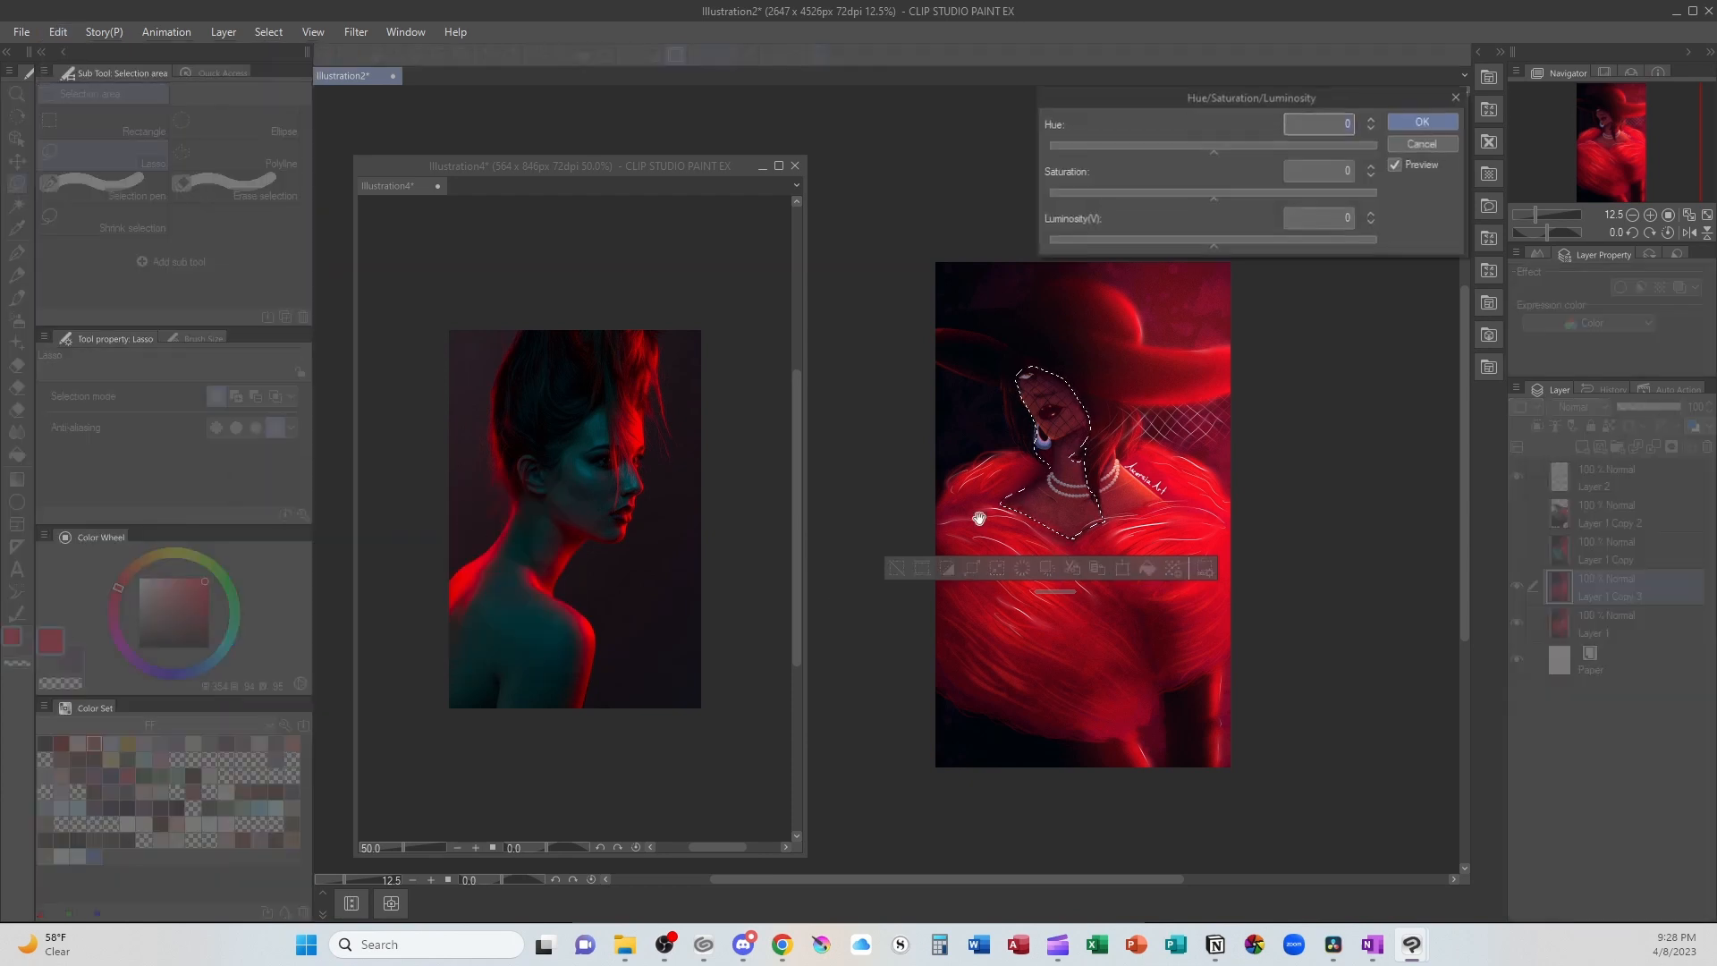
pyautogui.moveTo(1215, 154); pyautogui.dragTo(1222, 156)
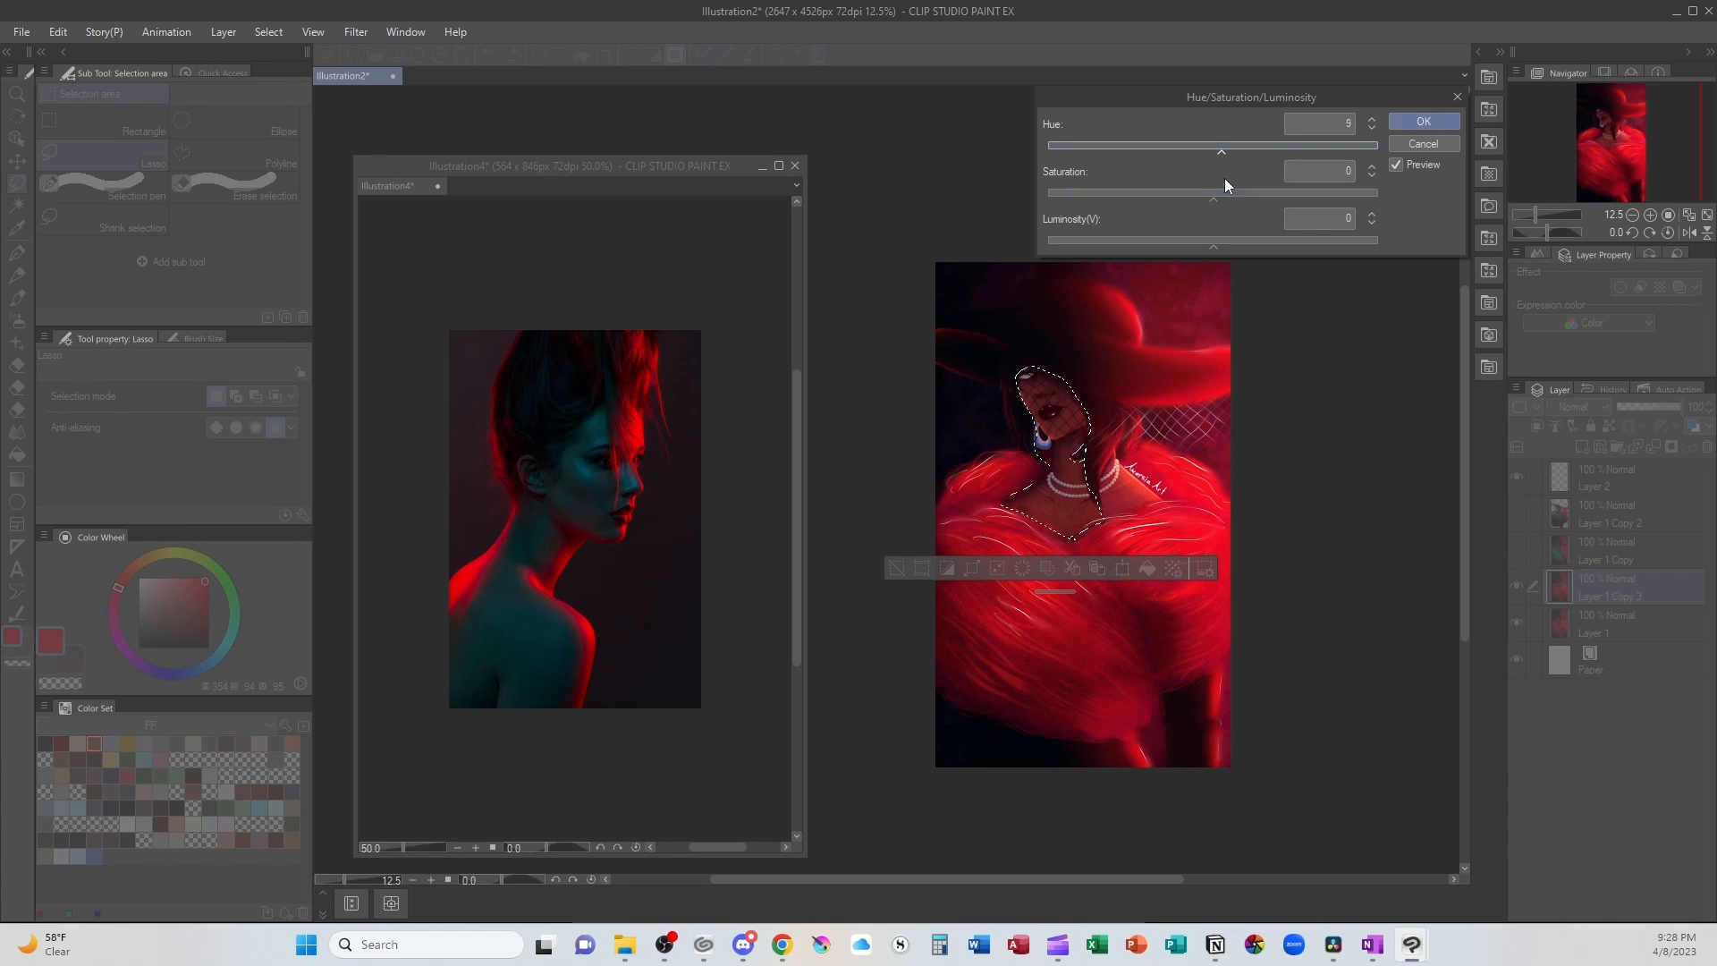
pyautogui.moveTo(1211, 202); pyautogui.dragTo(1200, 206)
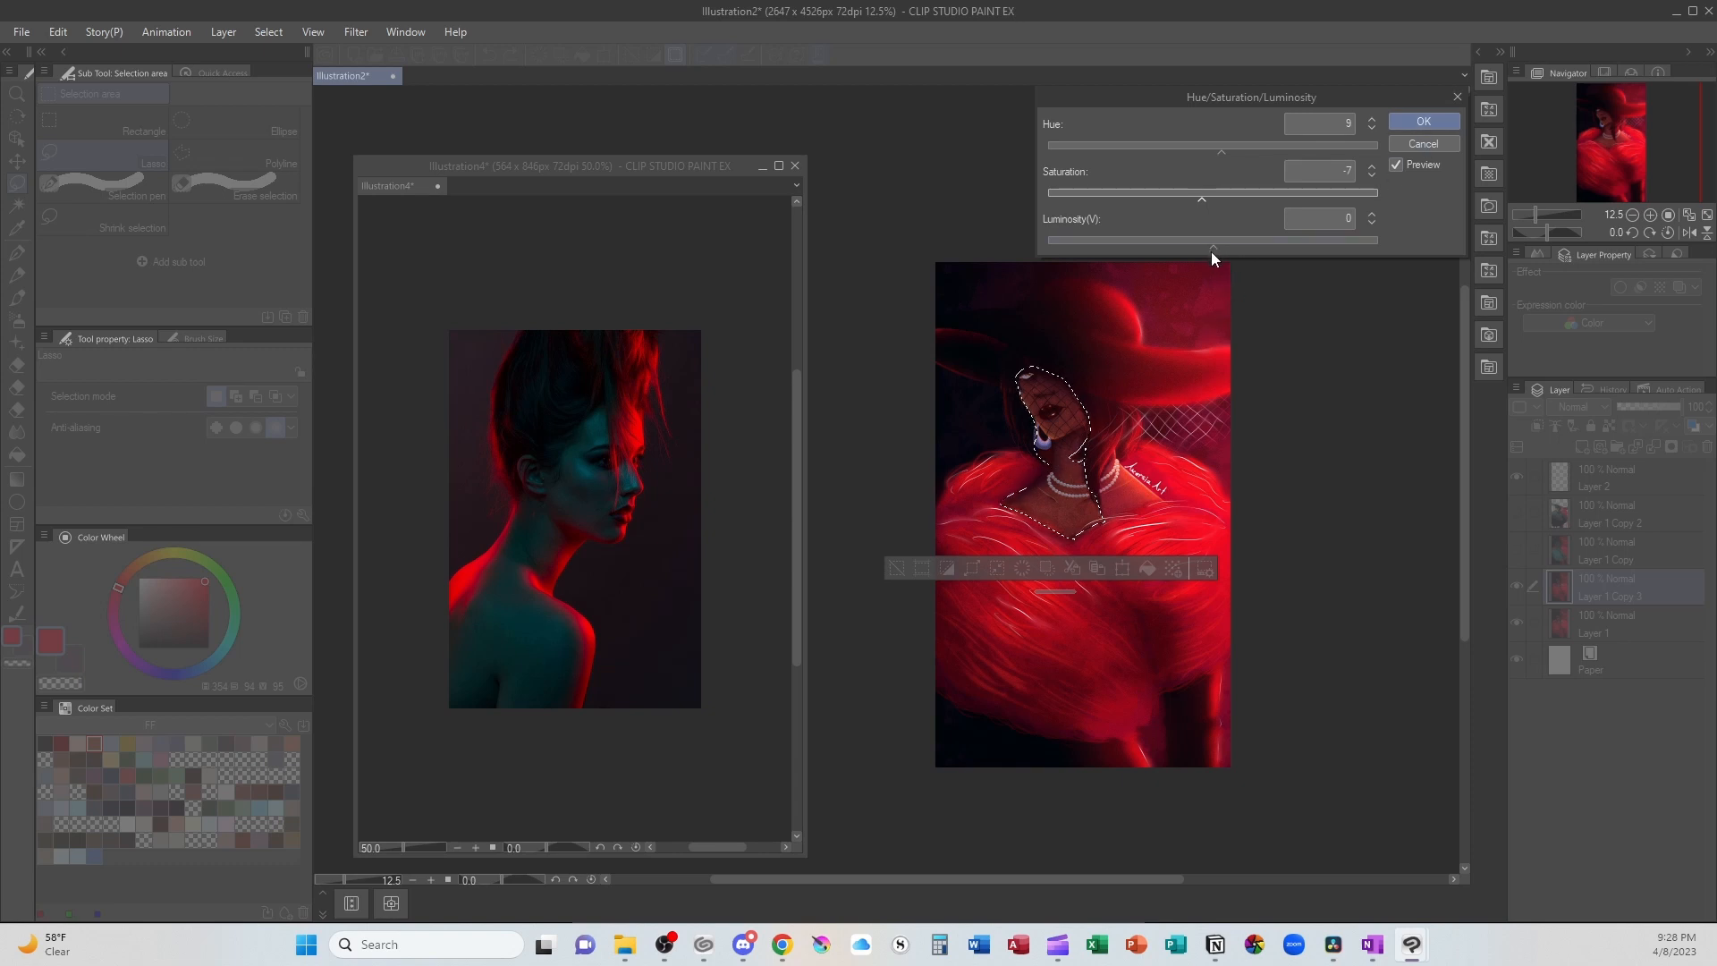
pyautogui.moveTo(1209, 249); pyautogui.dragTo(1207, 248)
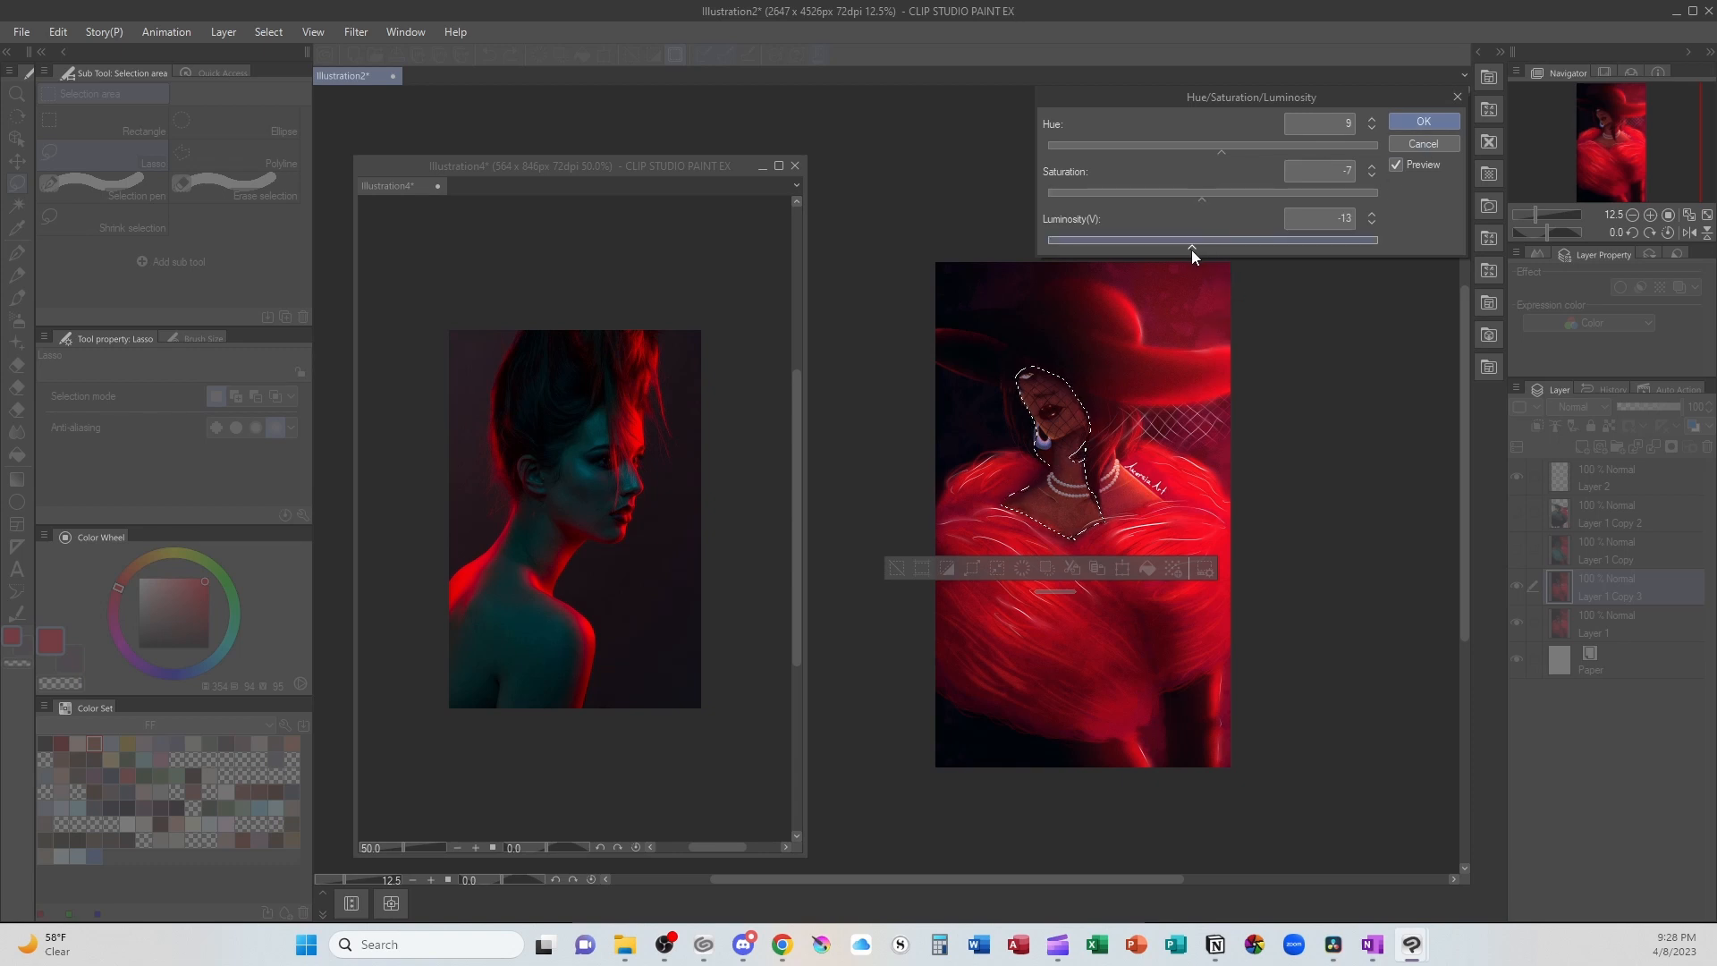
pyautogui.click(1424, 121)
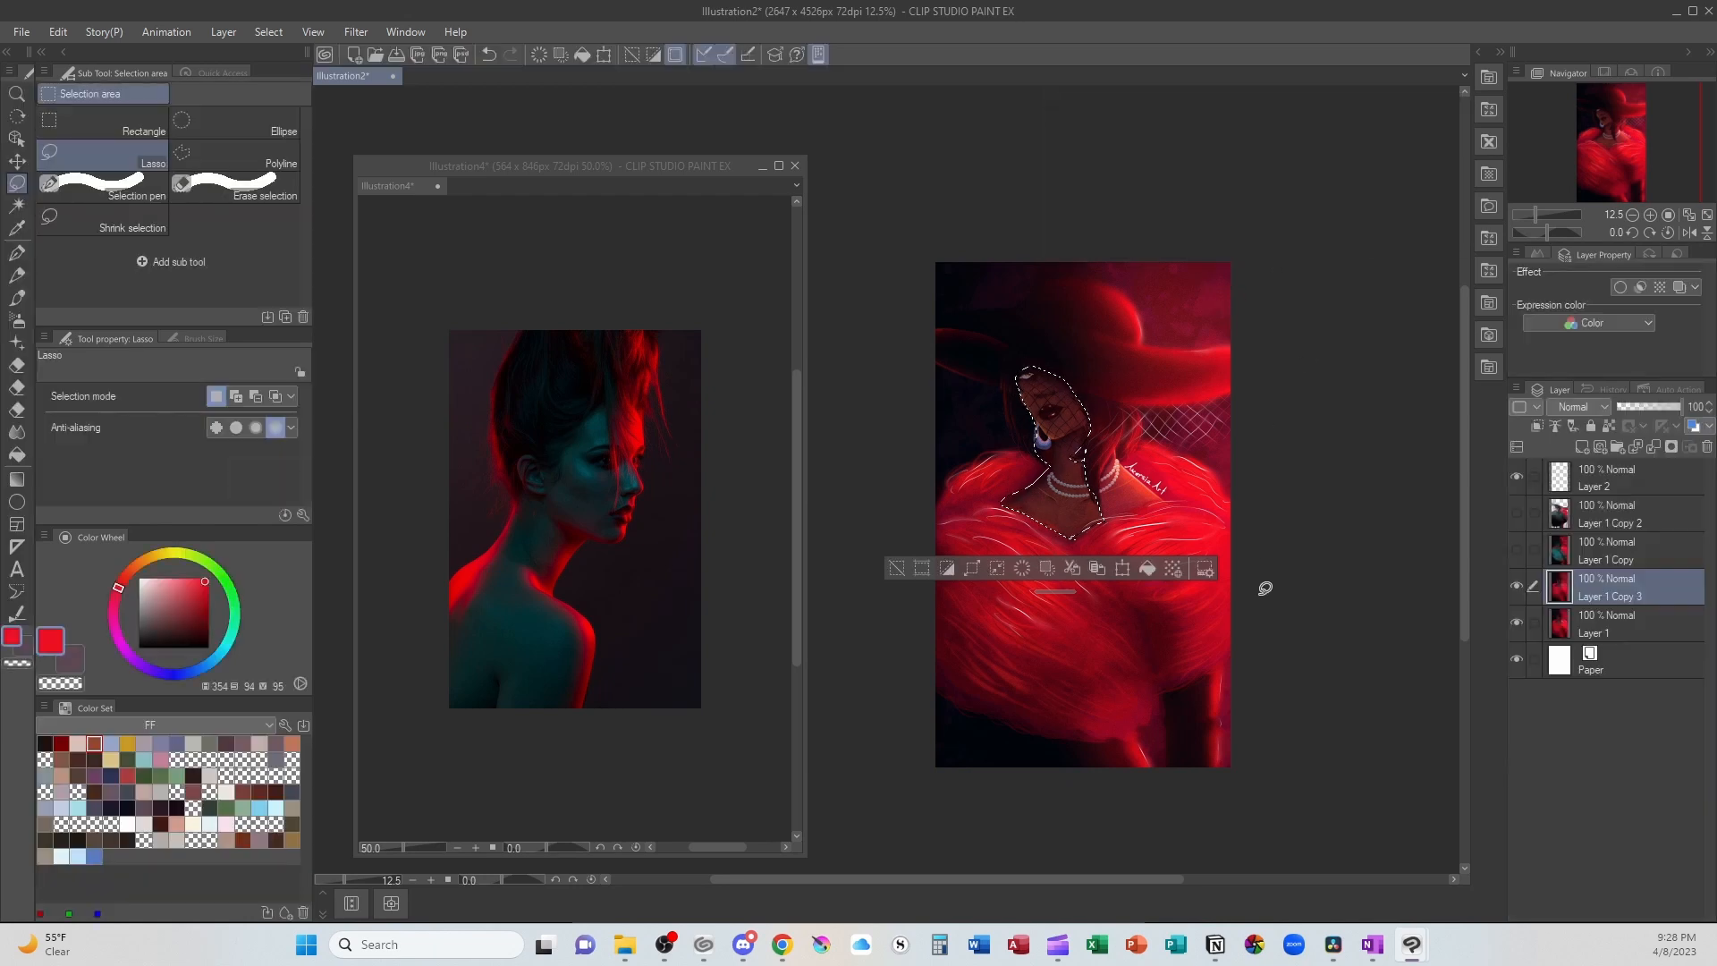
pyautogui.click(1226, 645)
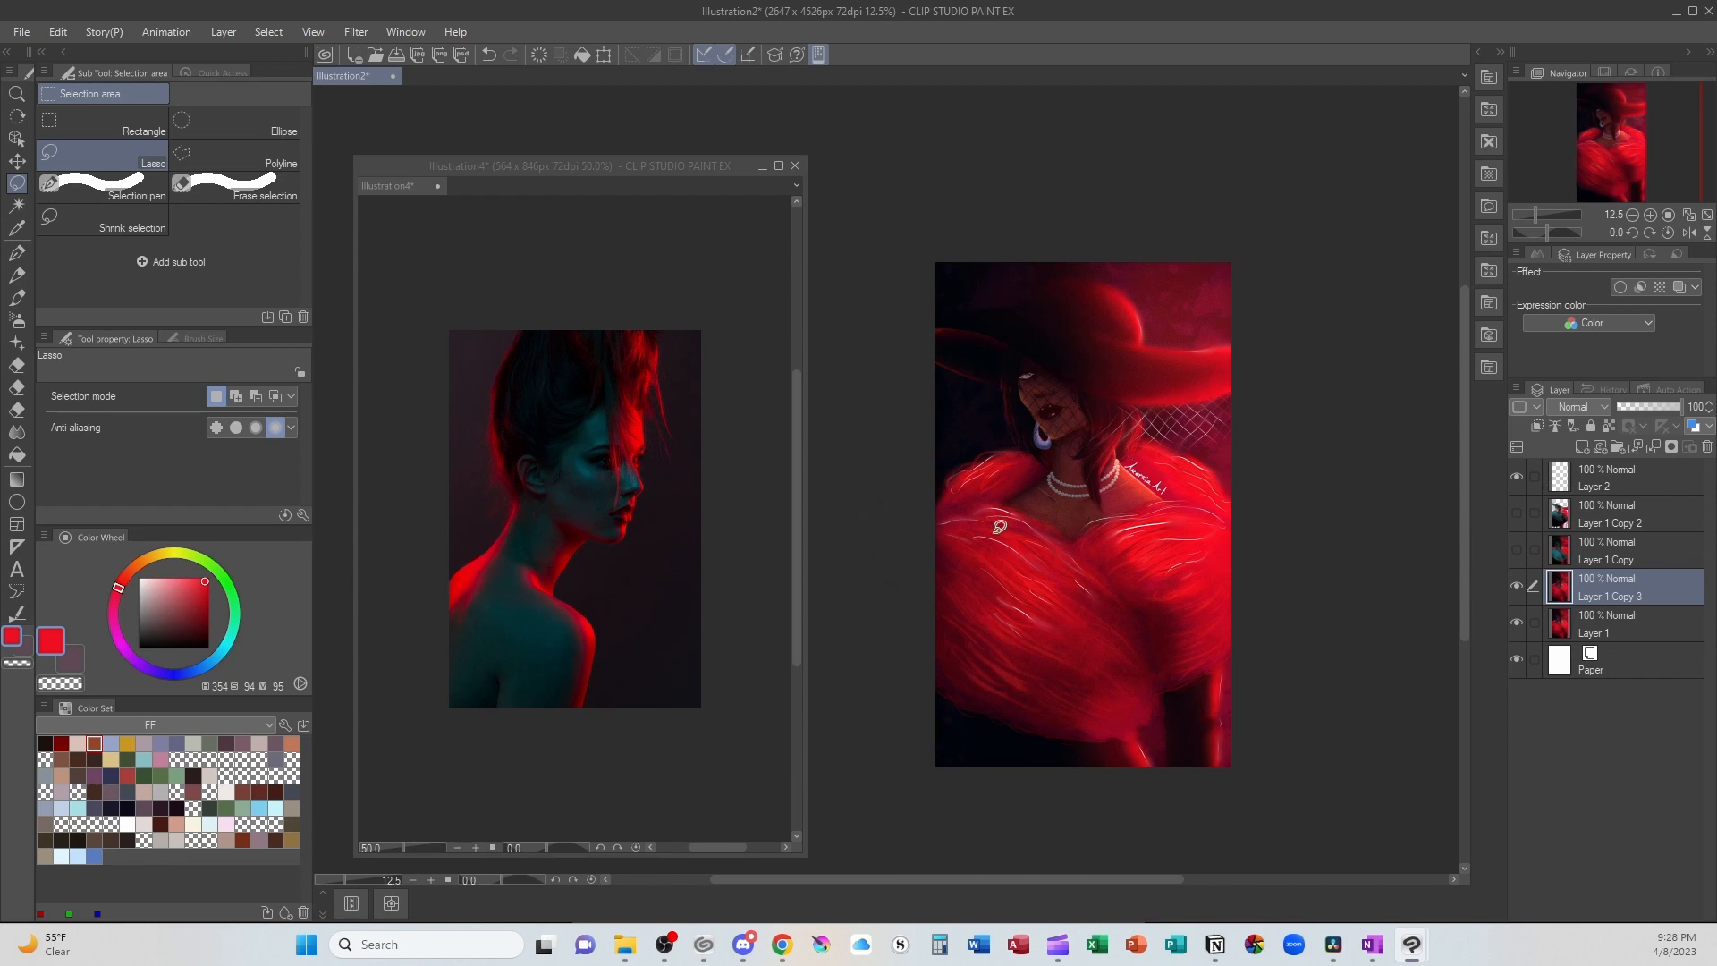
# Step: Switch to the G-pen and make the repainted teal-shadow Layer 1 Copy visible again
pyautogui.press('p')
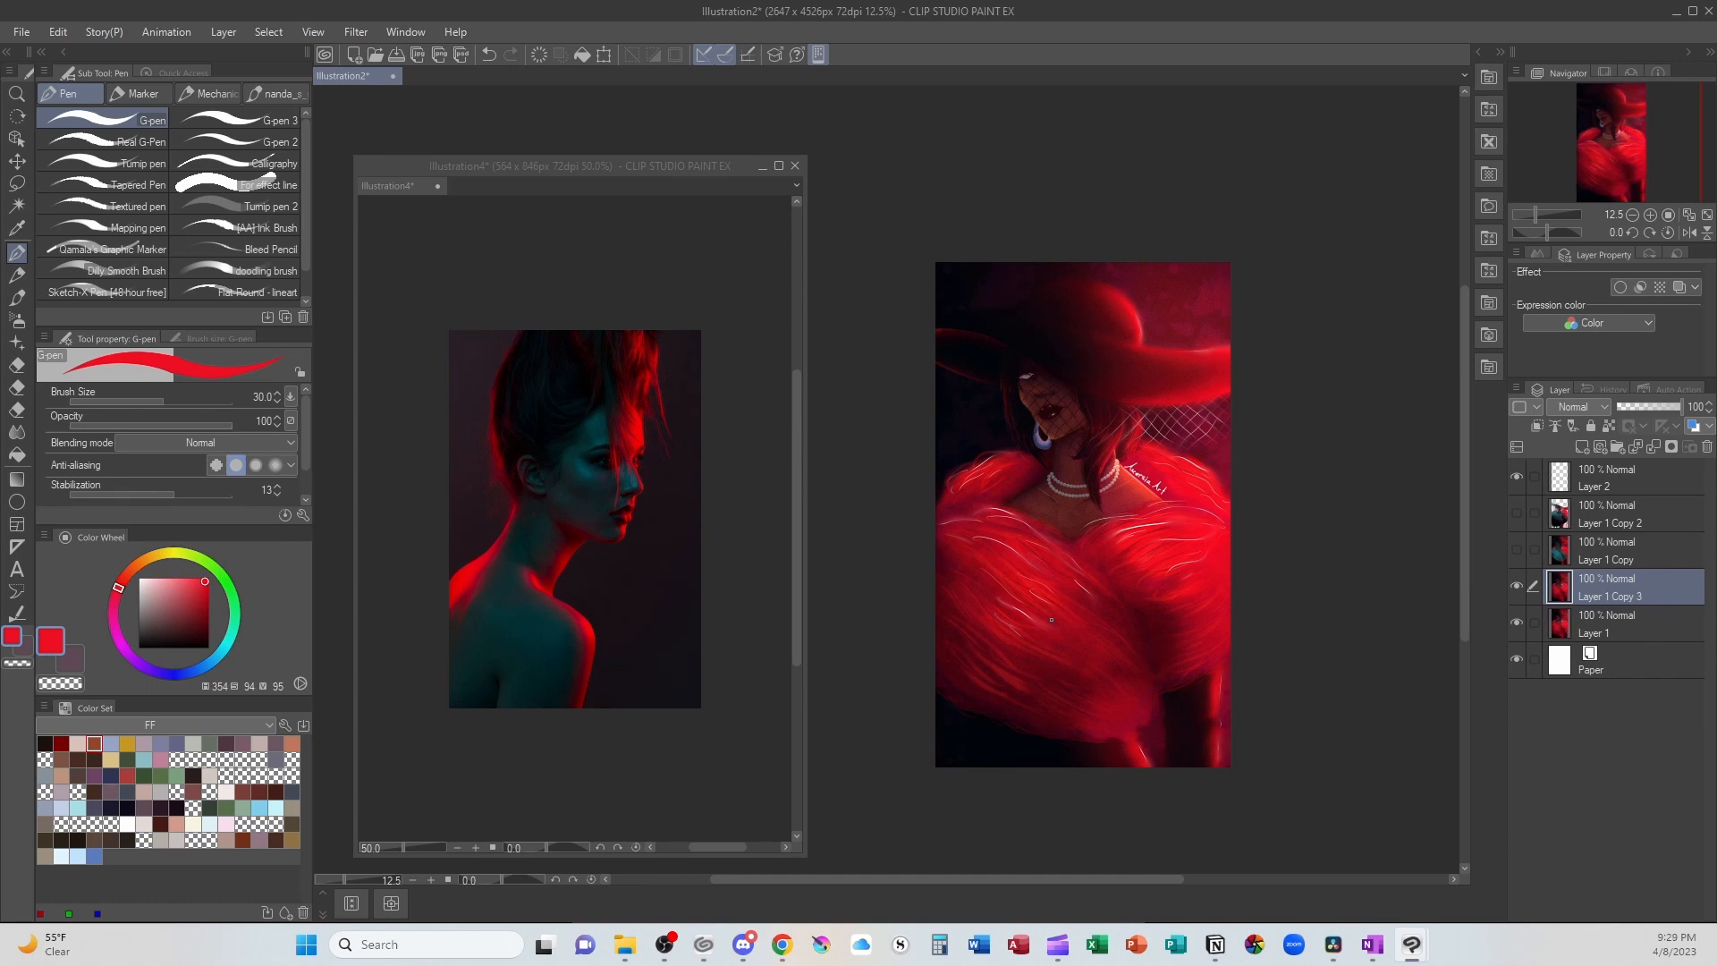
pyautogui.hotkey('ctrl', 'z')
pyautogui.click(1515, 549)
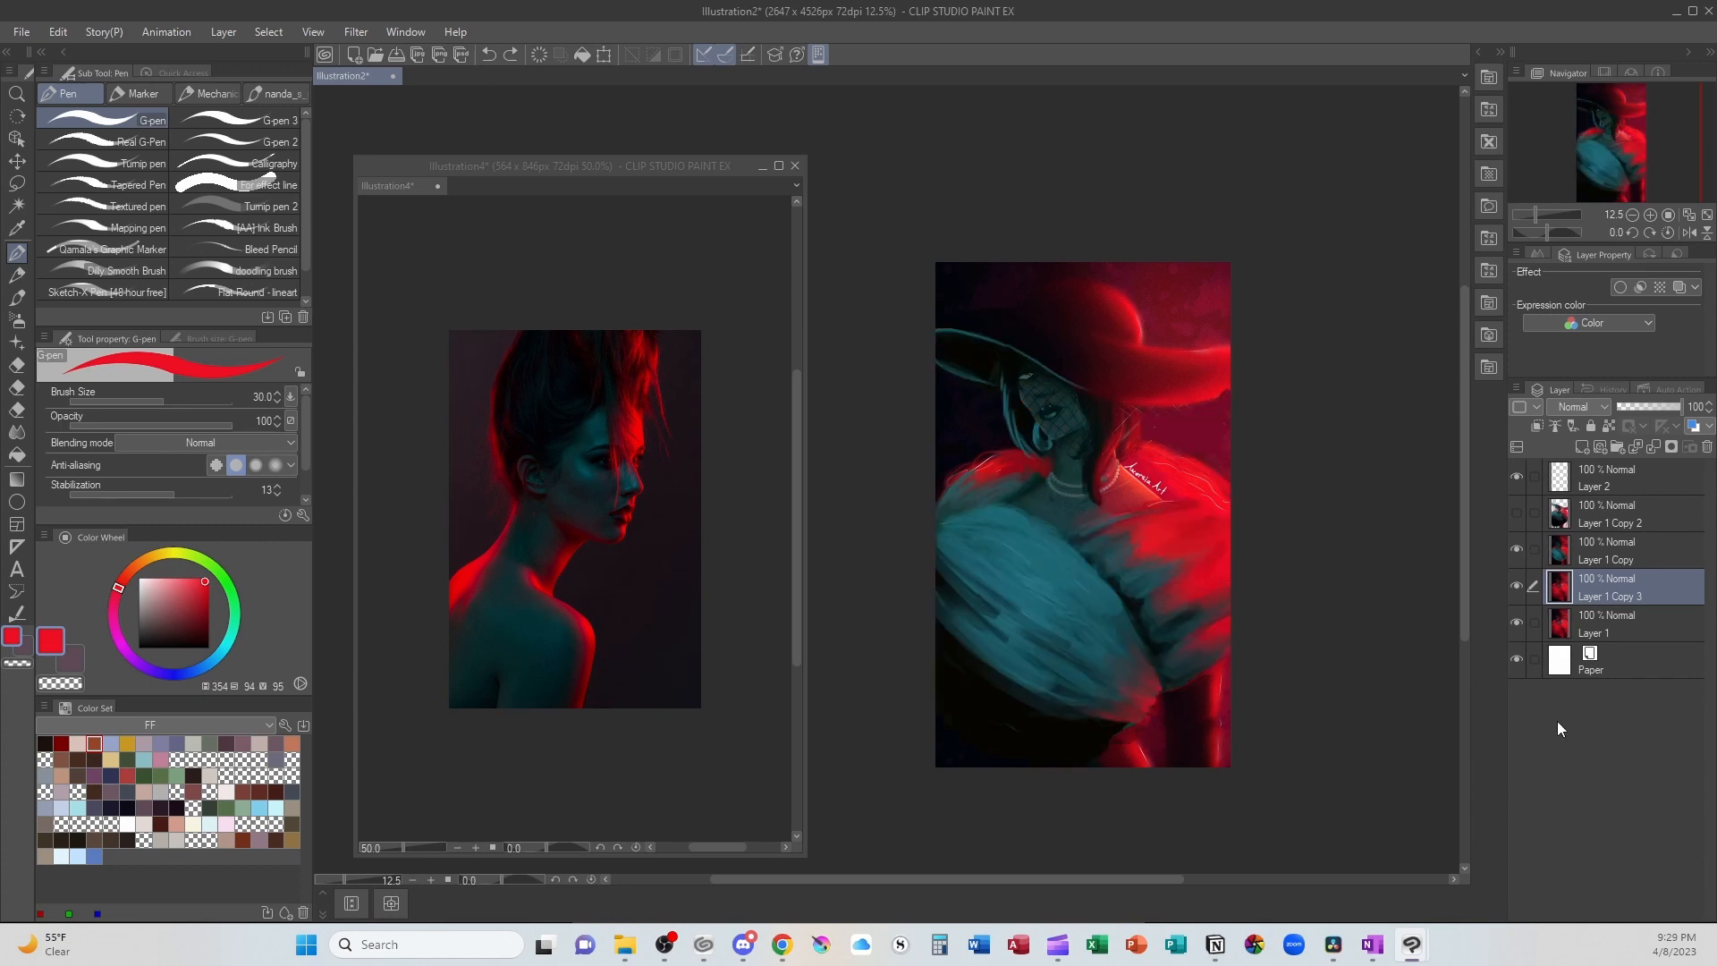